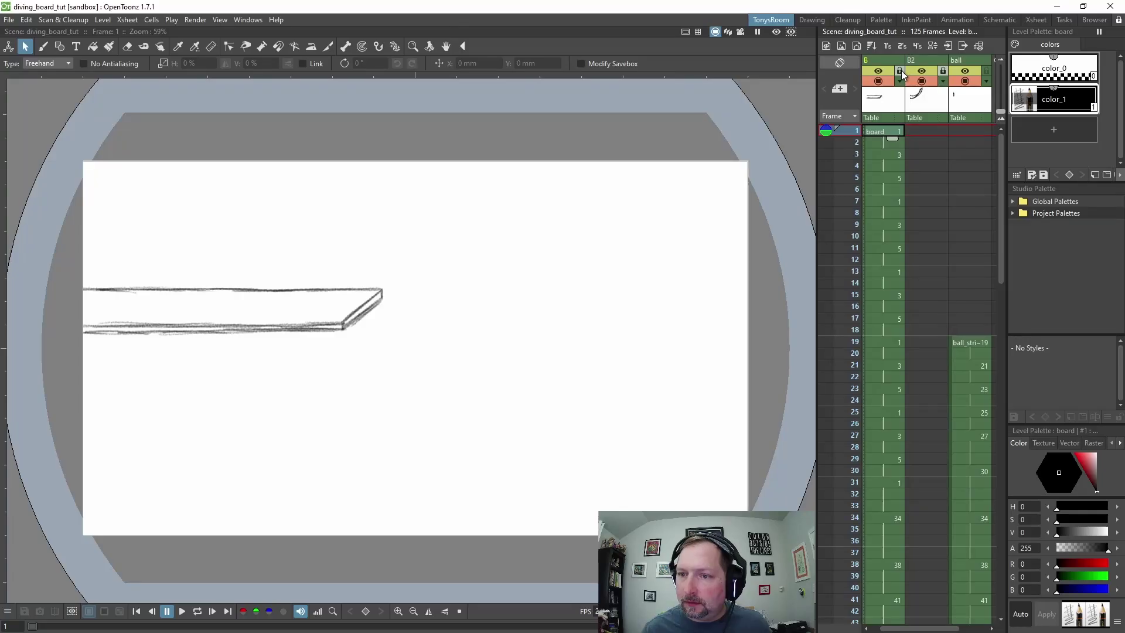
- Lock columns B, B2 and ball in the Xsheet so their drawings are protected
{"action": "left_click", "coordinate": [899, 70]}
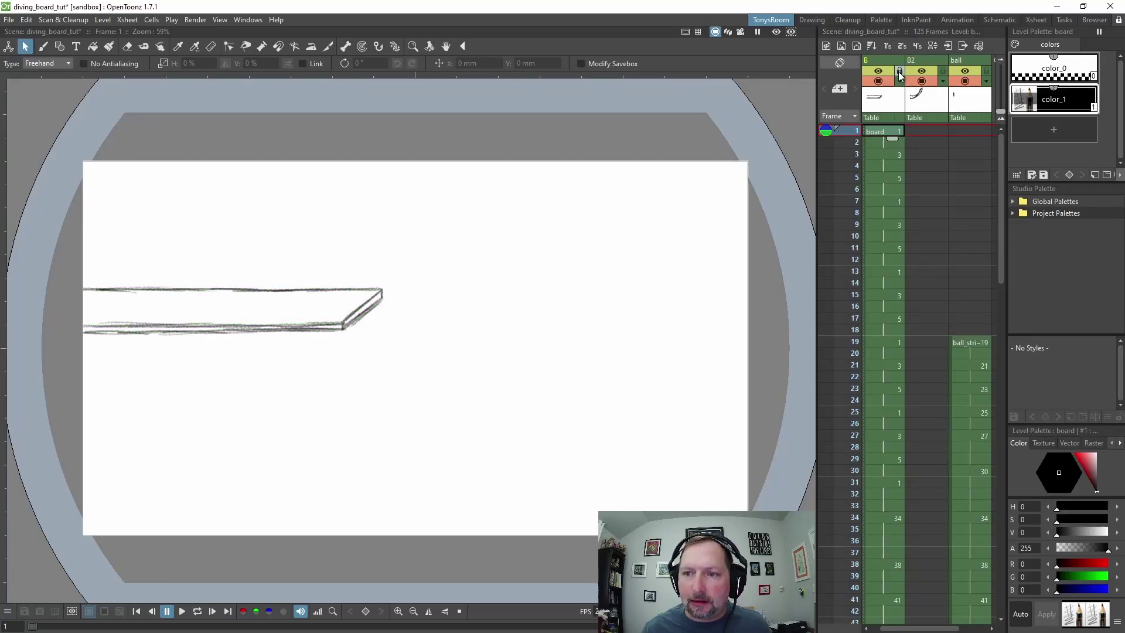
{"action": "left_click", "coordinate": [942, 71]}
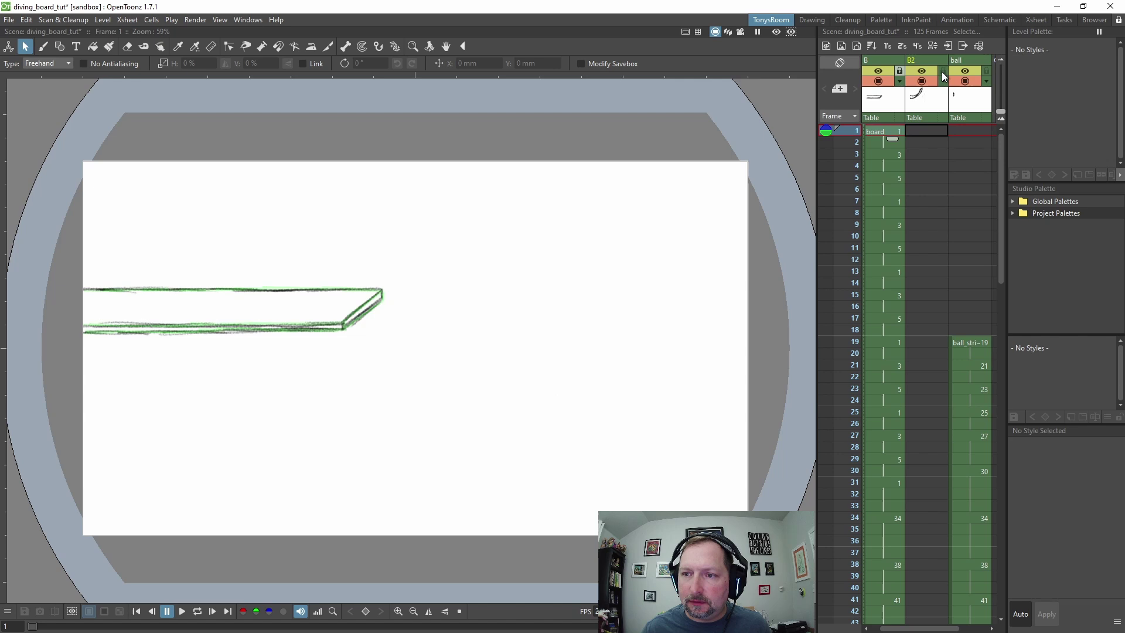
{"action": "left_click", "coordinate": [985, 71]}
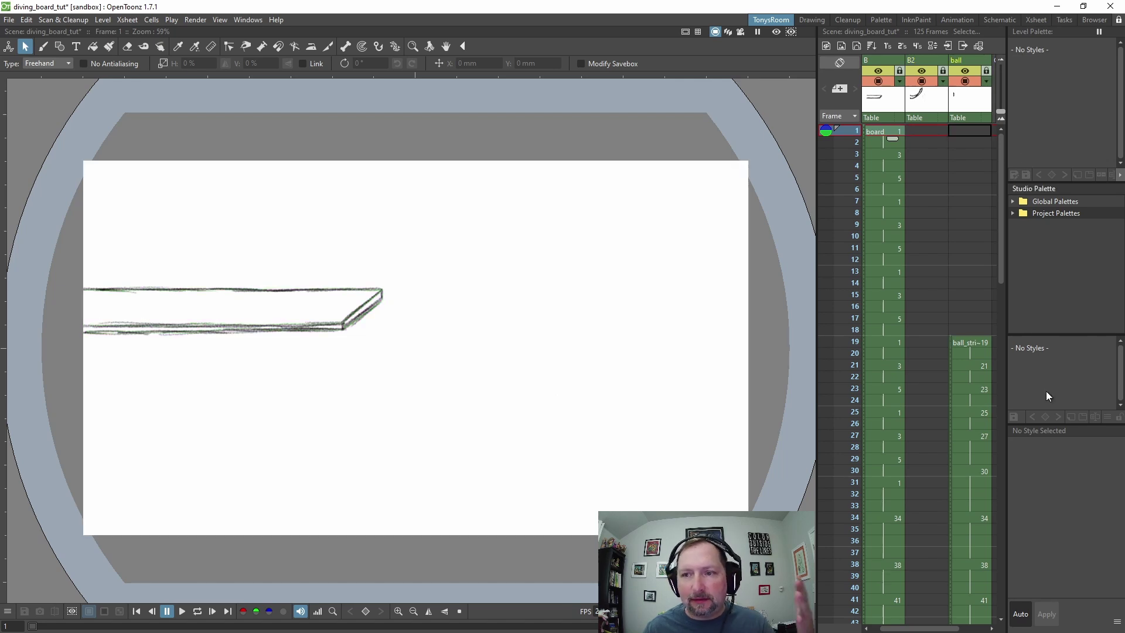
- Drop the ball column's opacity to 25% and remove its onion-skin markers
{"action": "left_click", "coordinate": [986, 82]}
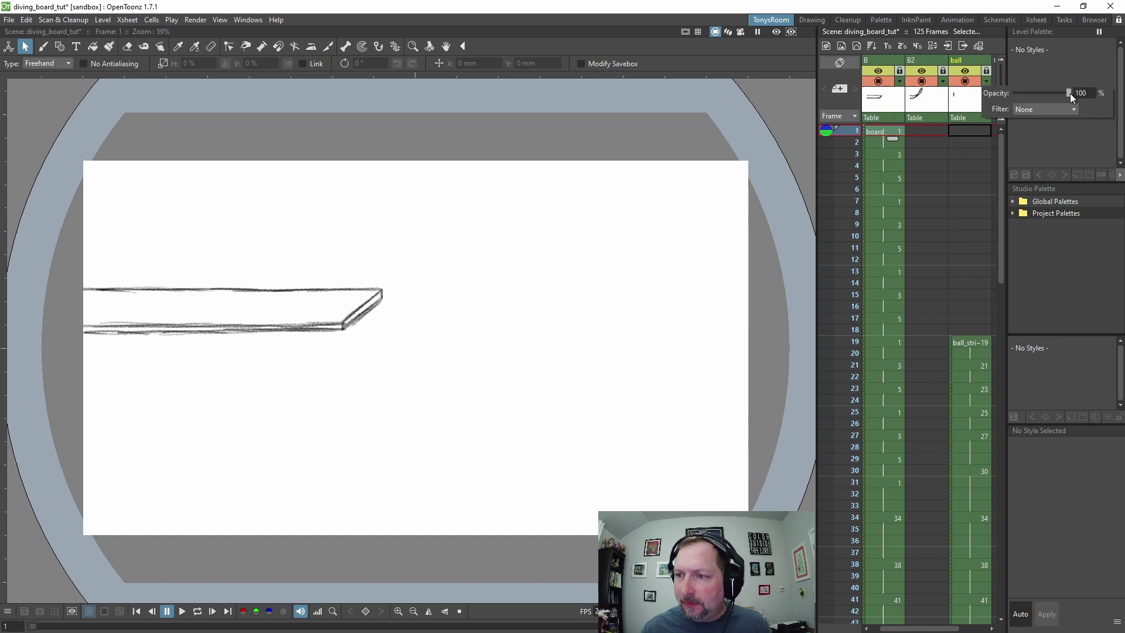
{"action": "left_click_drag", "start_coordinate": [32, 626], "coordinate": [290, 626]}
{"action": "left_click_drag", "start_coordinate": [827, 588], "coordinate": [826, 610]}
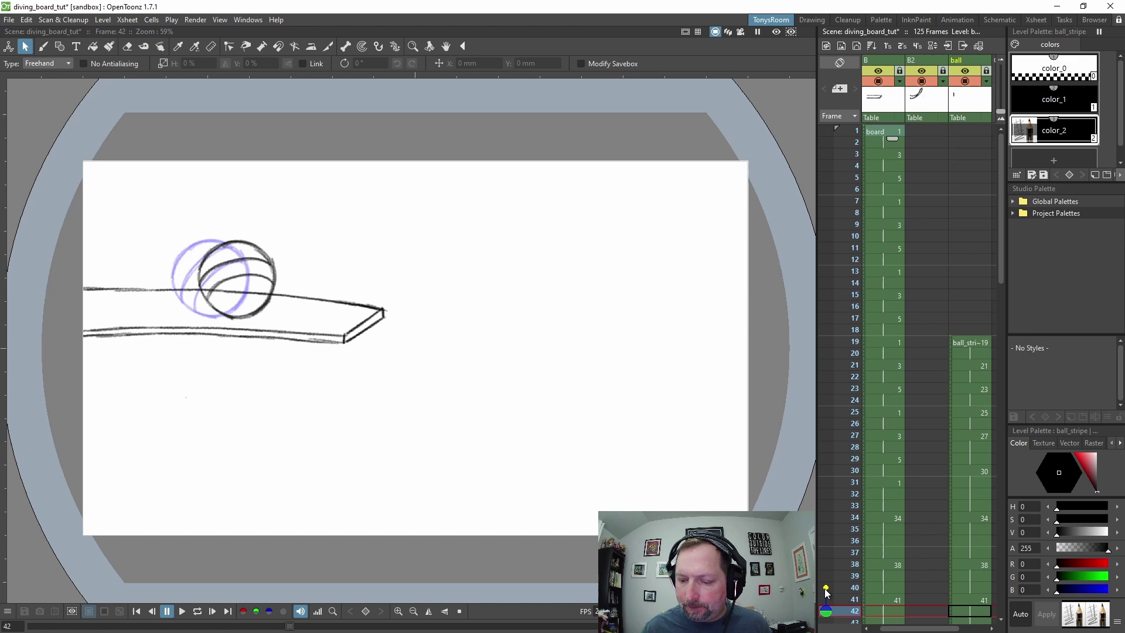
{"action": "left_click", "coordinate": [987, 81]}
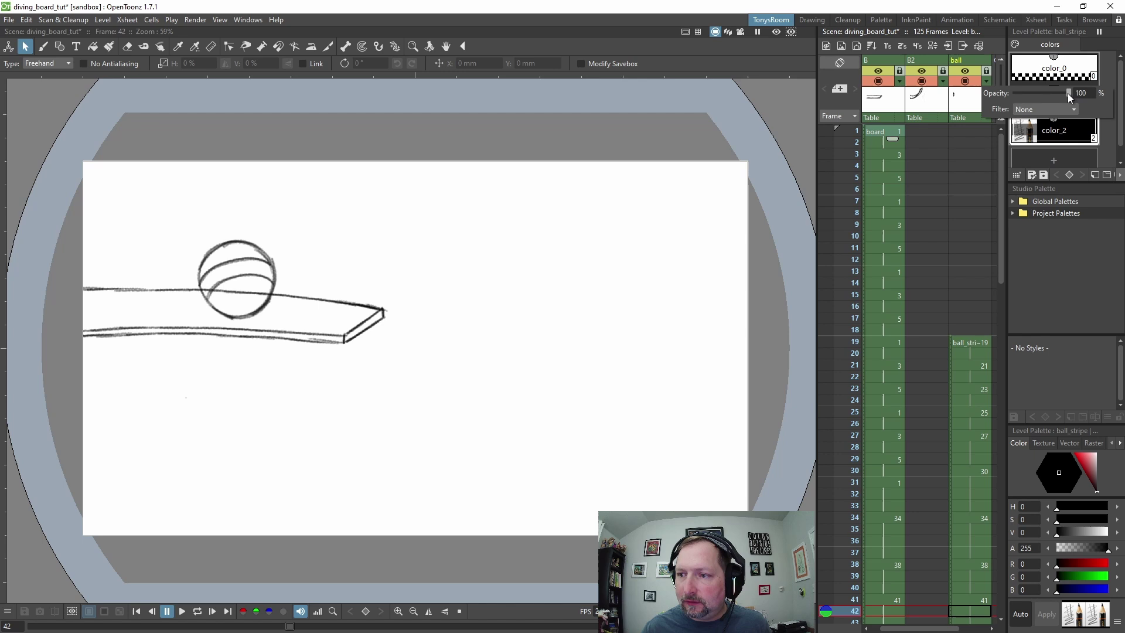
{"action": "left_click_drag", "start_coordinate": [1068, 93], "coordinate": [1030, 93]}
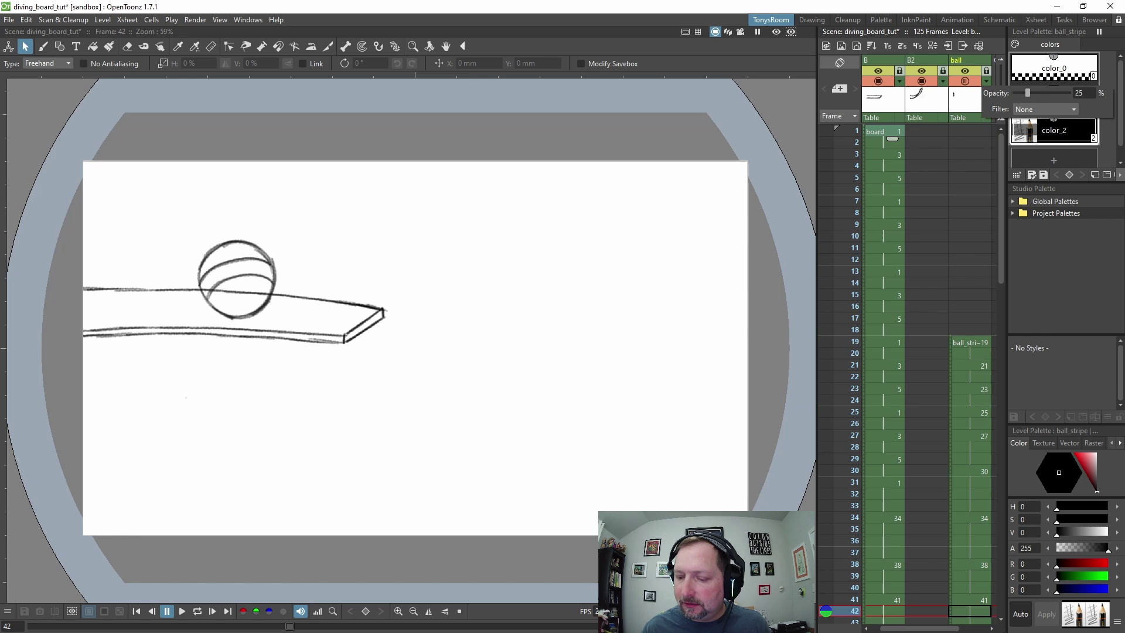
{"action": "left_click", "coordinate": [993, 342]}
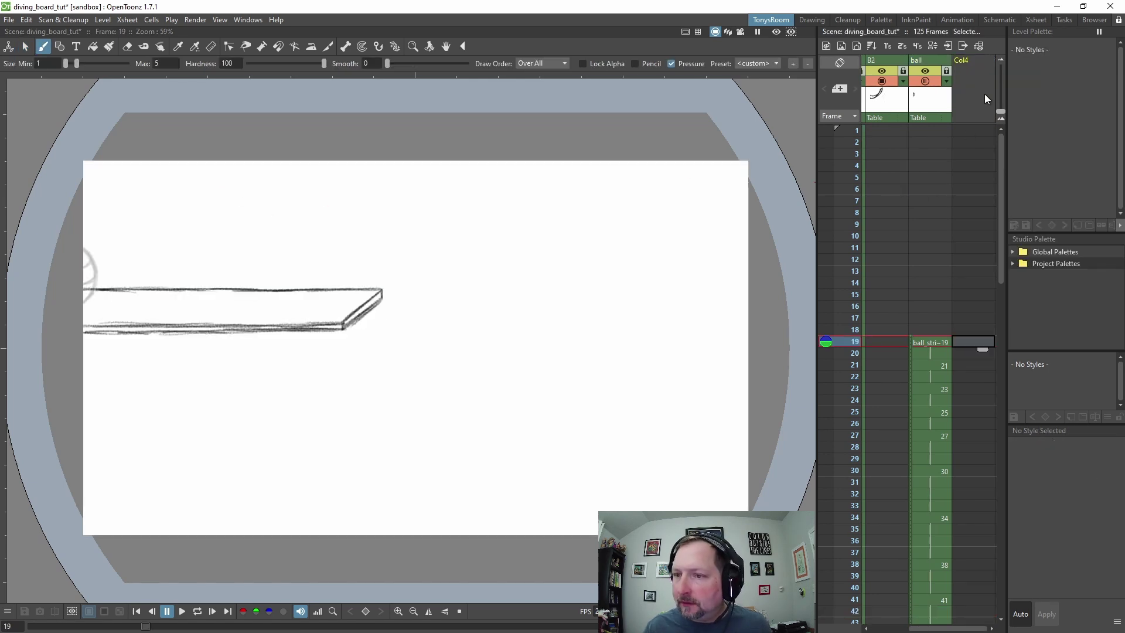
- Create the BallCleanup raster level in the fourth column and rename the column BCL
{"action": "left_click", "coordinate": [969, 59]}
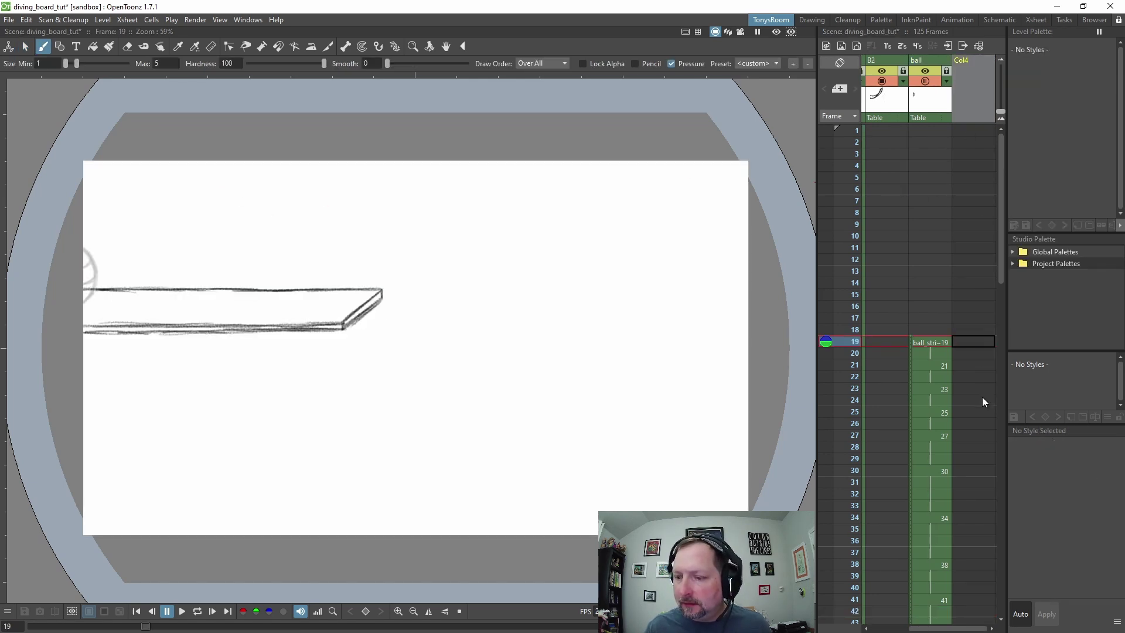
{"action": "left_click", "coordinate": [826, 45]}
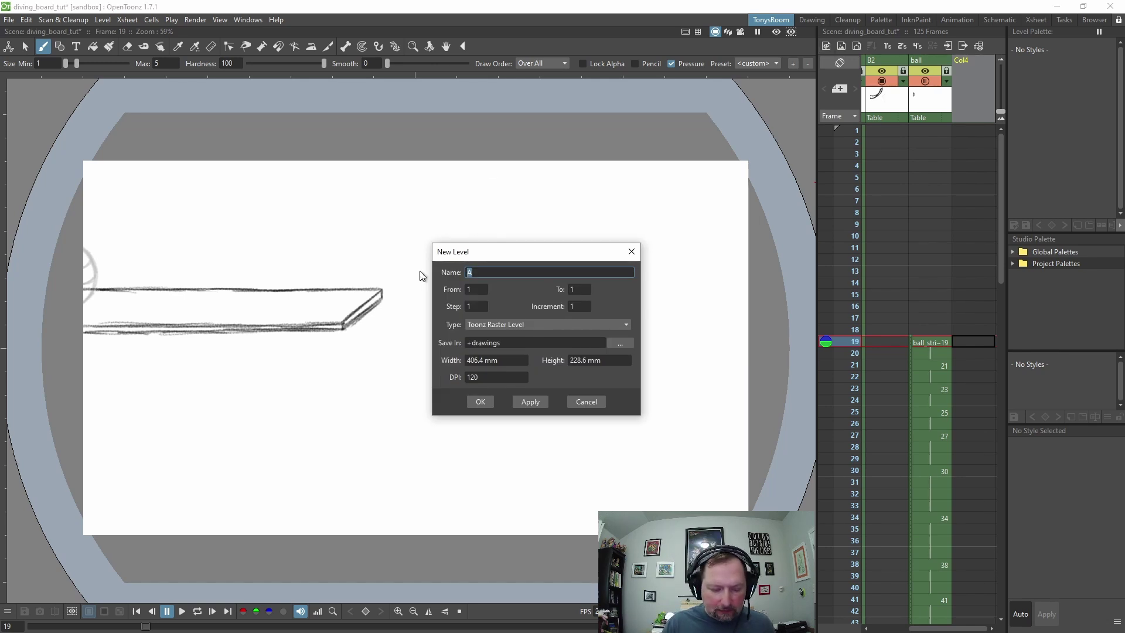
{"action": "type", "text": "BallC"}
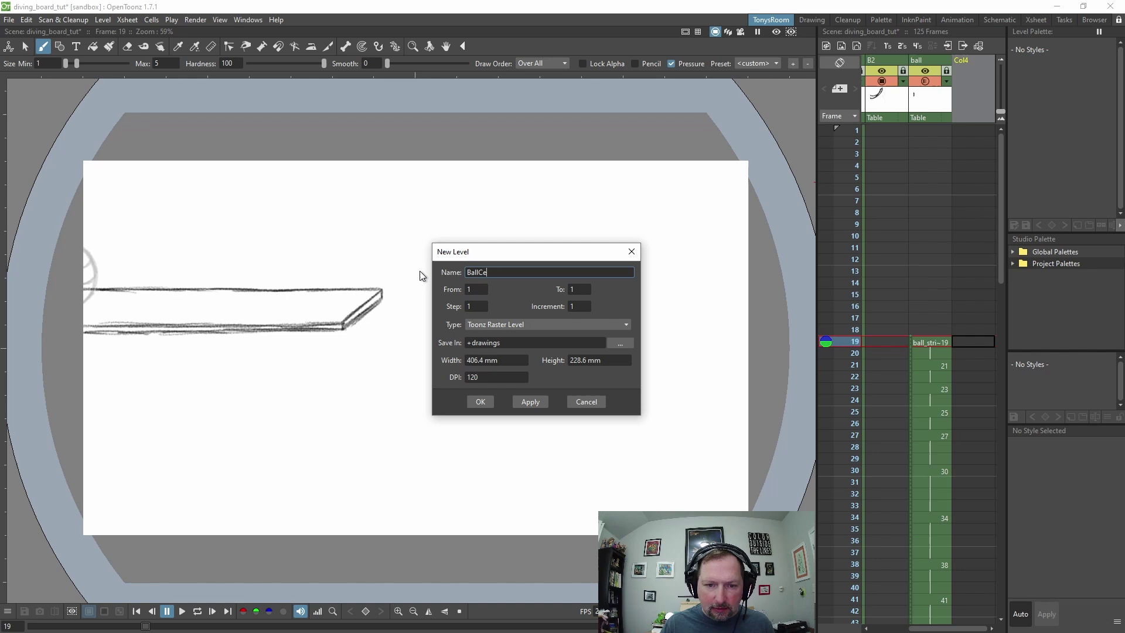
{"action": "type", "text": "lean"}
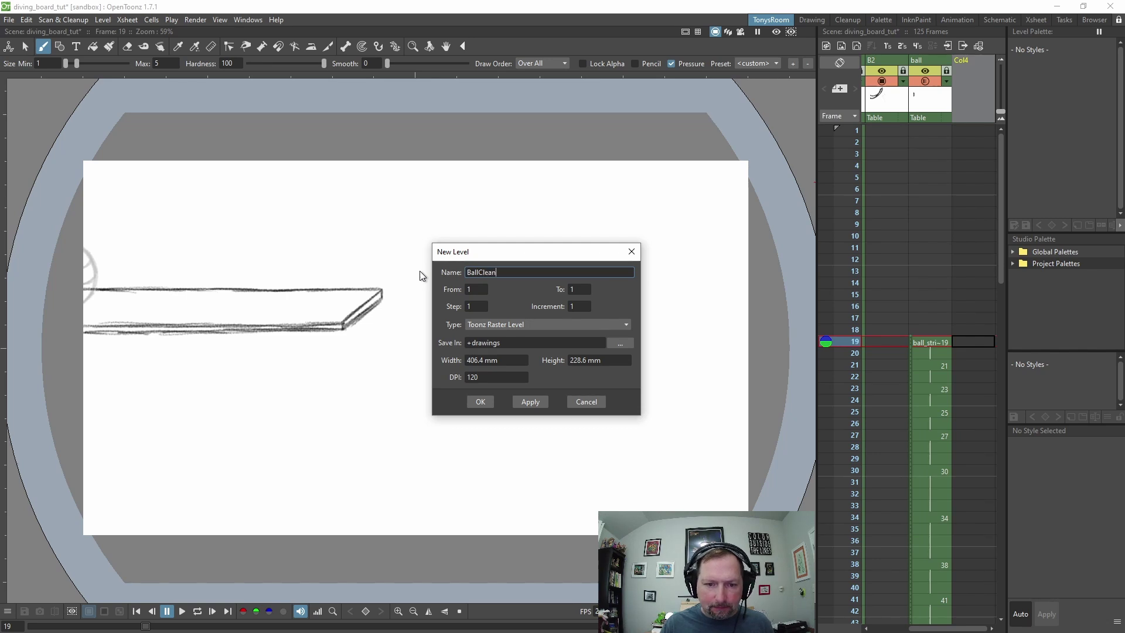
{"action": "type", "text": "up"}
{"action": "key", "text": "Return"}
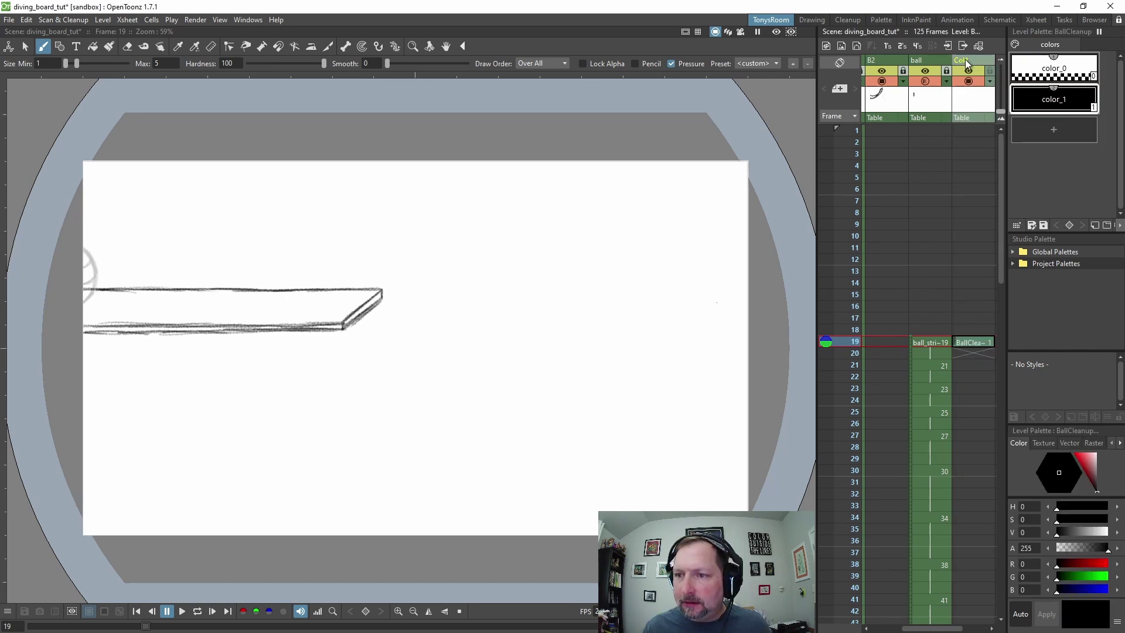
{"action": "double_click", "coordinate": [964, 61]}
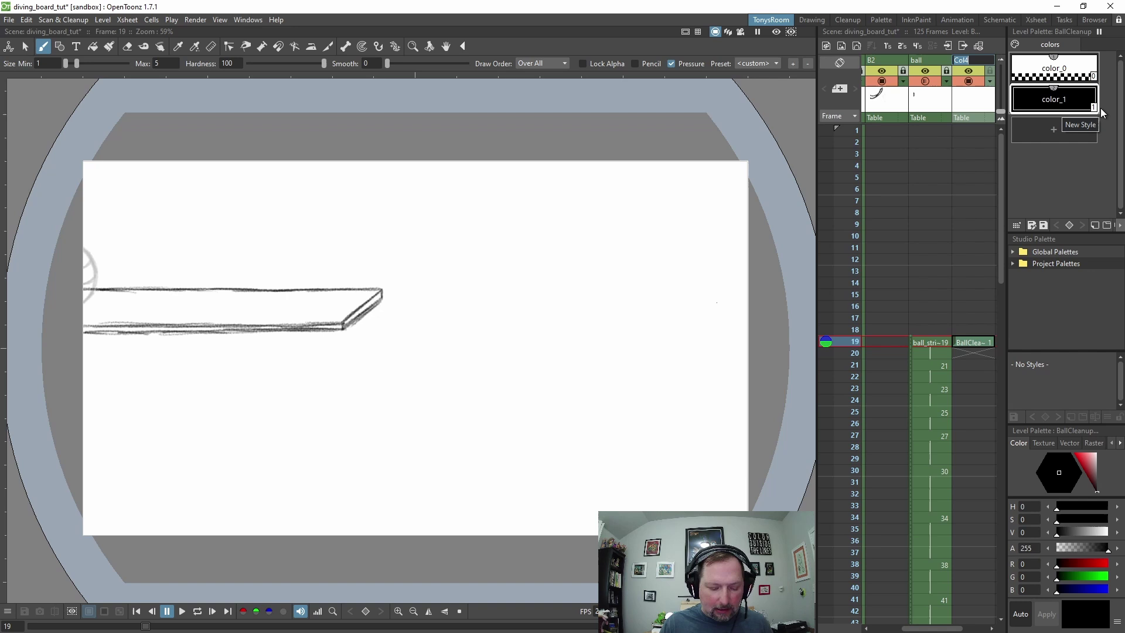
{"action": "type", "text": "BCL"}
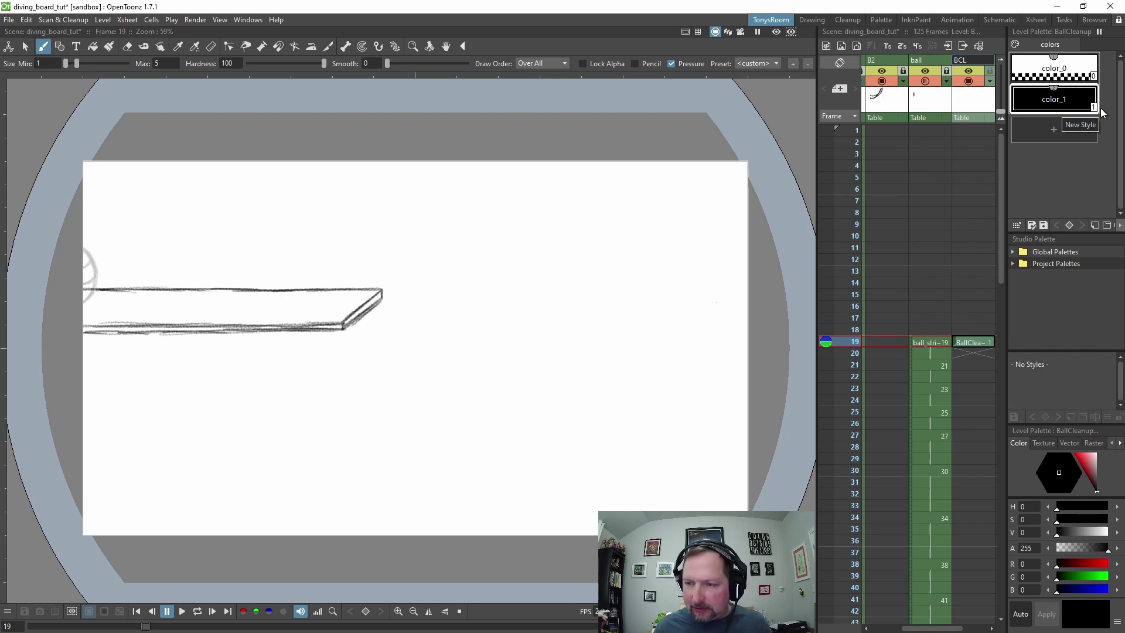
- Commit the BCL column name and add a color_2 palette style using the Ink raster brush
{"action": "key", "text": "Return"}
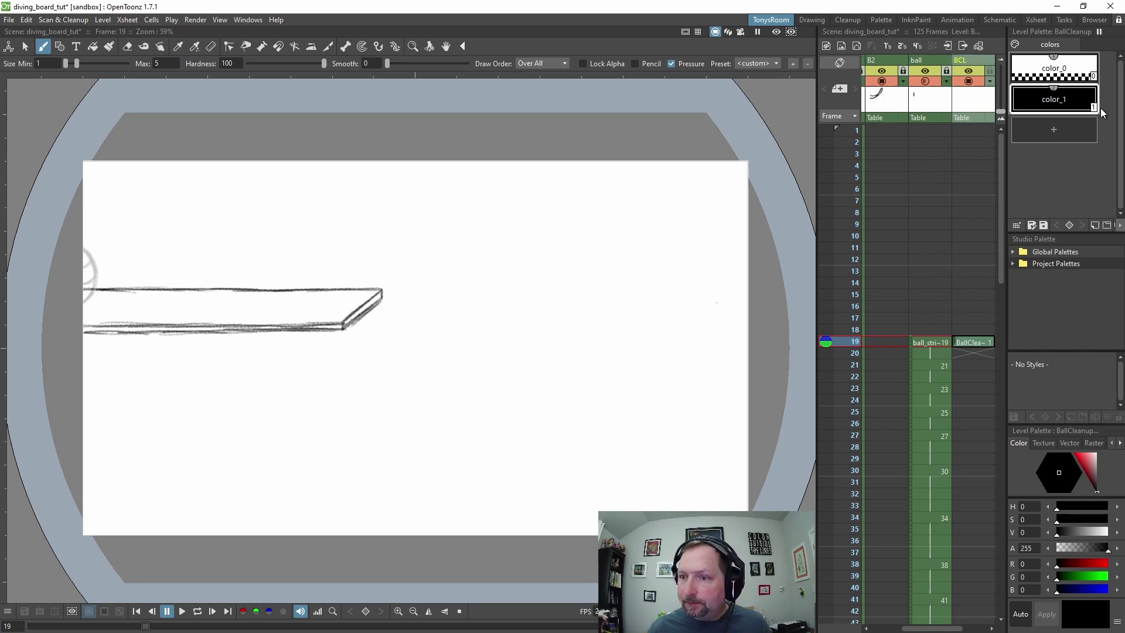
{"action": "left_click", "coordinate": [1062, 129]}
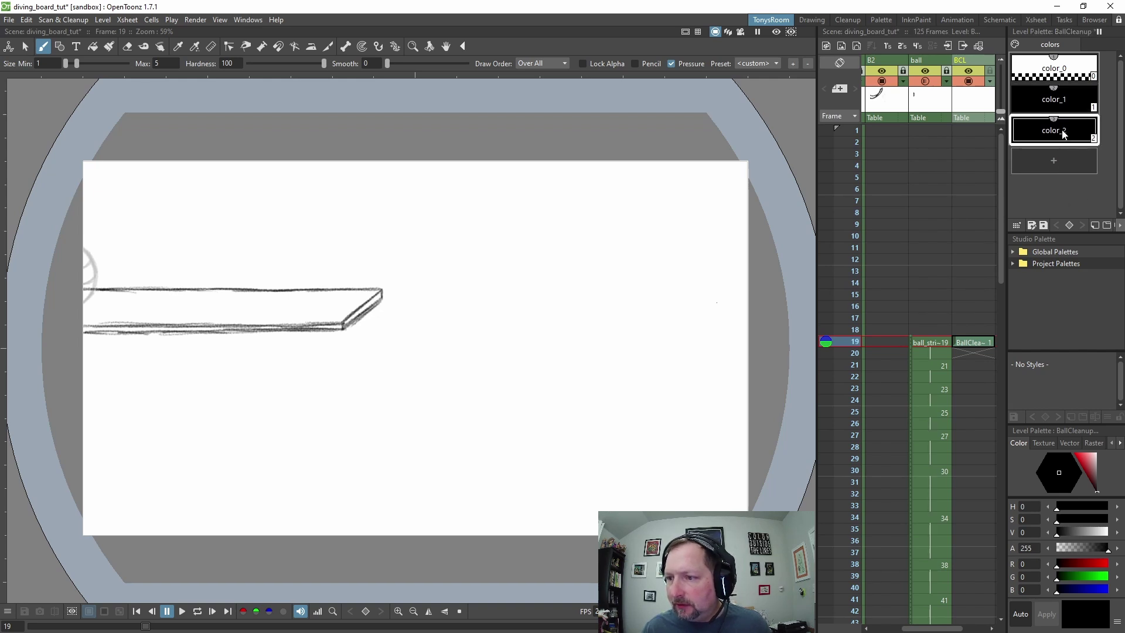
{"action": "left_click", "coordinate": [1094, 443]}
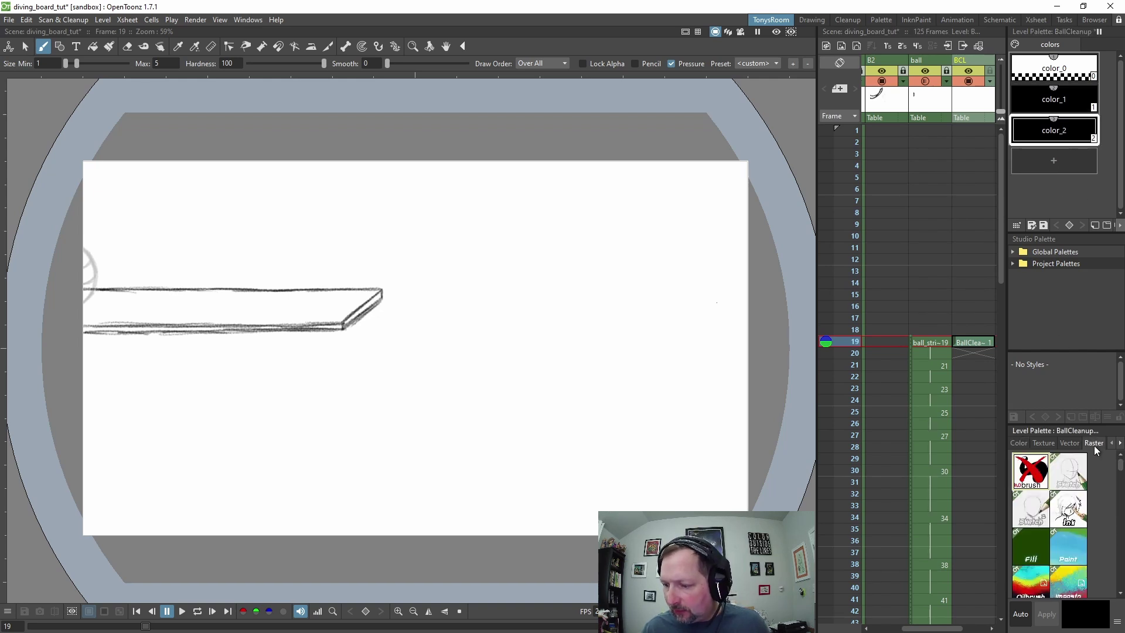
{"action": "left_click", "coordinate": [1070, 510]}
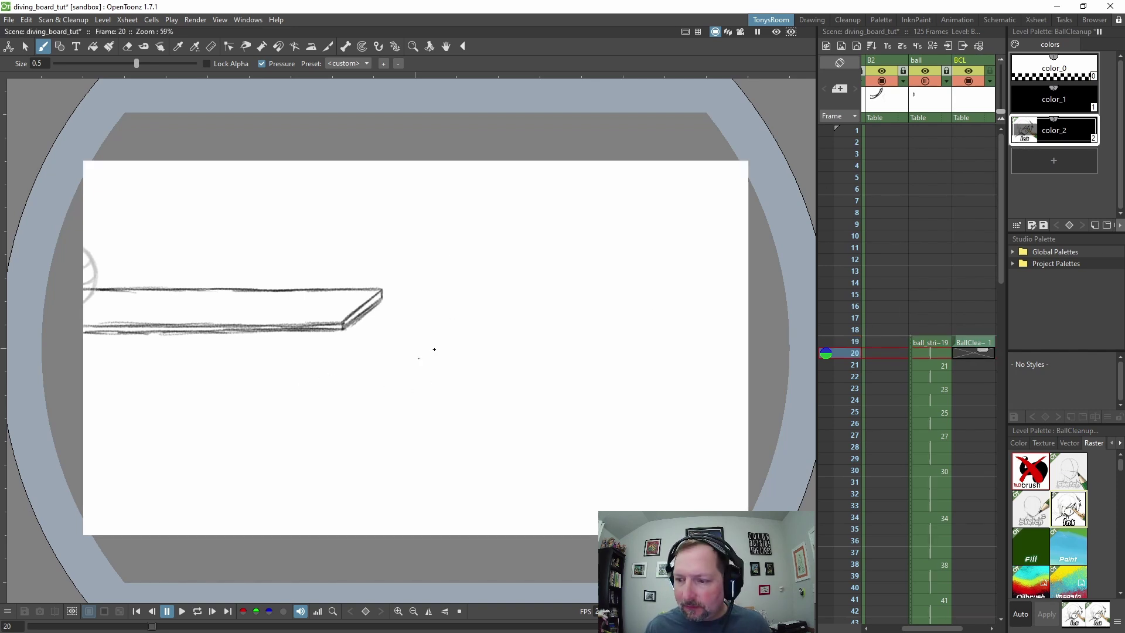
- Step between frames 19 and 20 to check the drawings
{"action": "key", "text": "period"}
{"action": "key", "text": "period"}
{"action": "key", "text": "comma"}
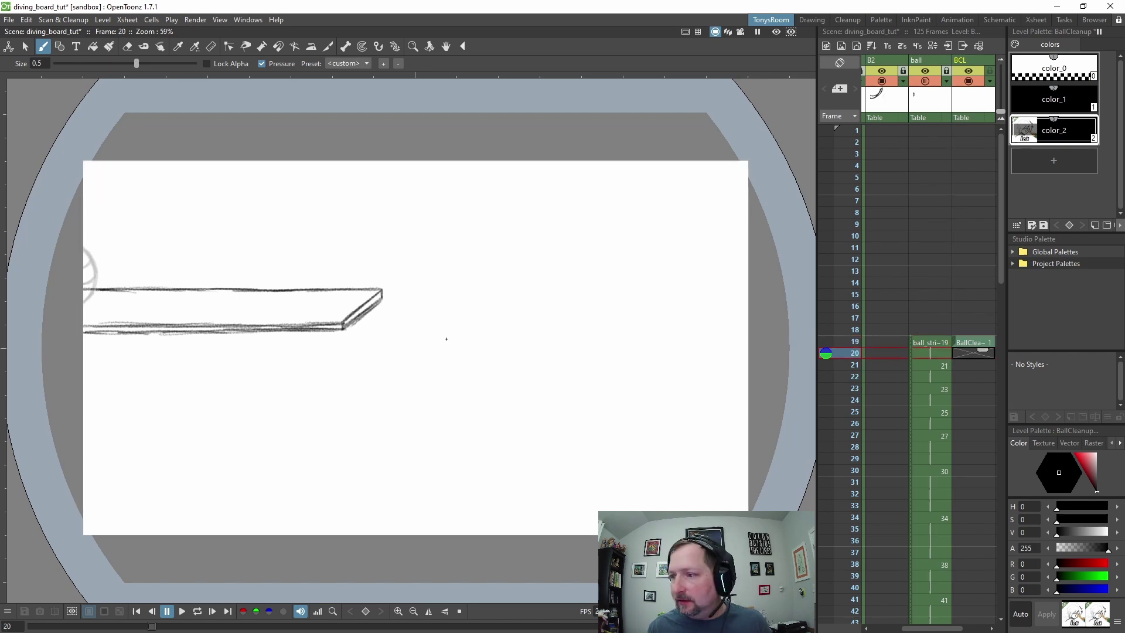
{"action": "key", "text": "comma"}
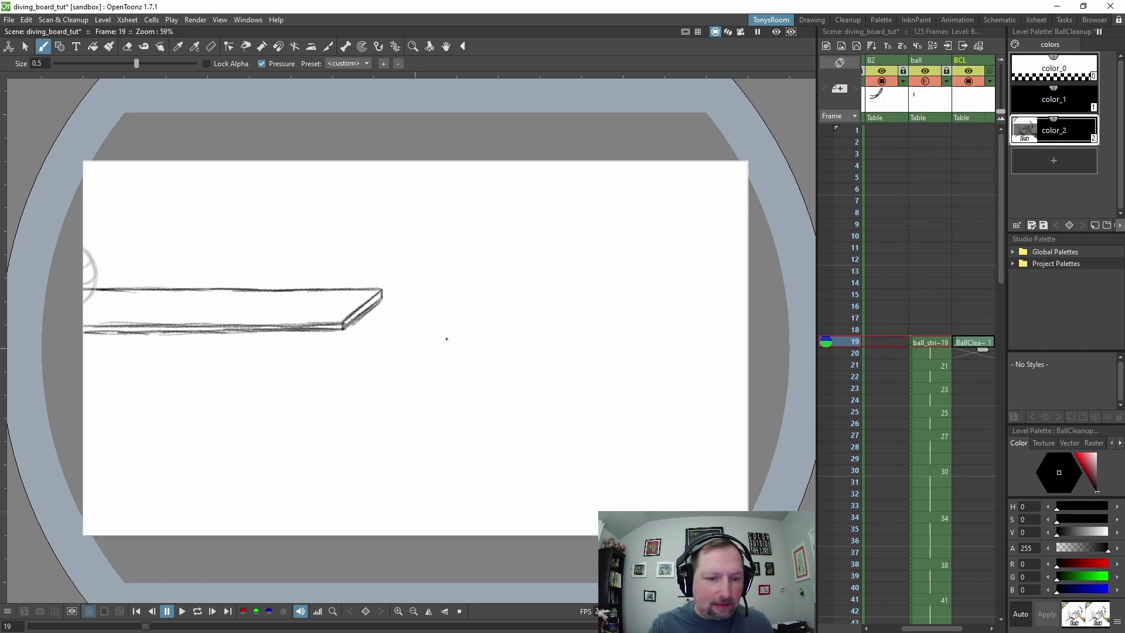
{"action": "key", "text": "period"}
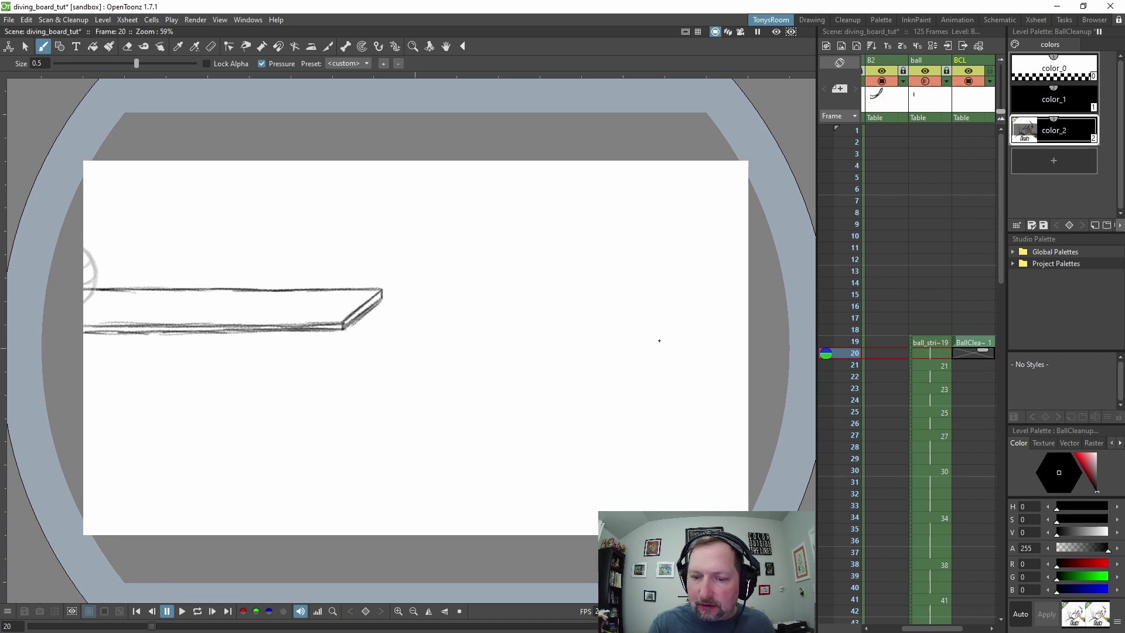
- Make a first mark on BallCleanup frame 20, then return to frame 19
{"action": "left_click_drag", "start_coordinate": [659, 341], "coordinate": [657, 339]}
{"action": "key", "text": "a"}
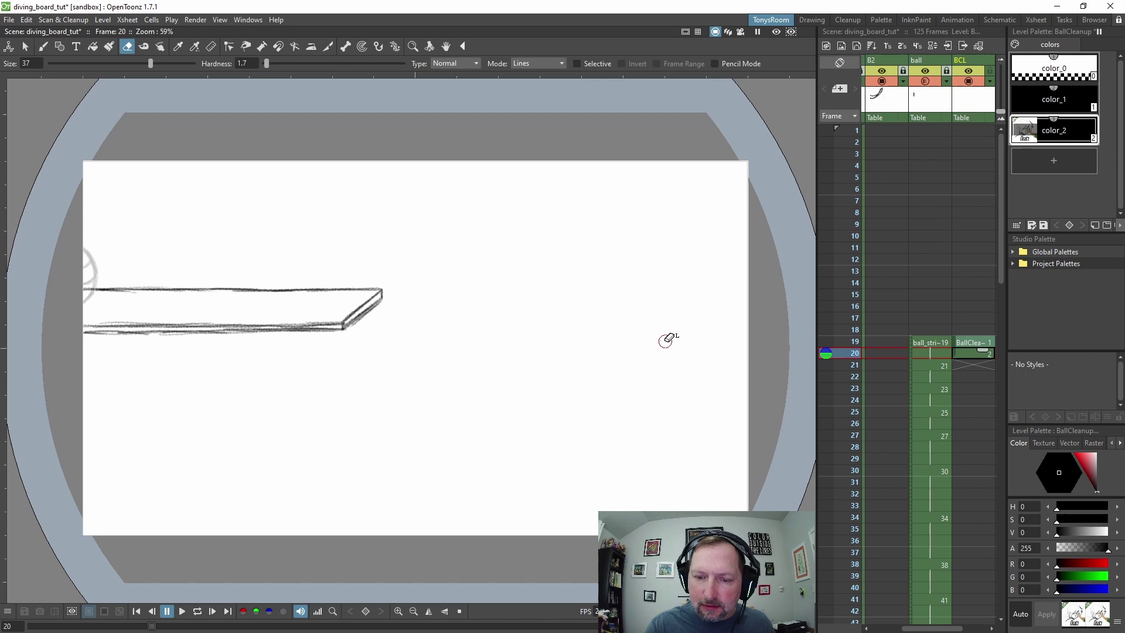
{"action": "key", "text": "b"}
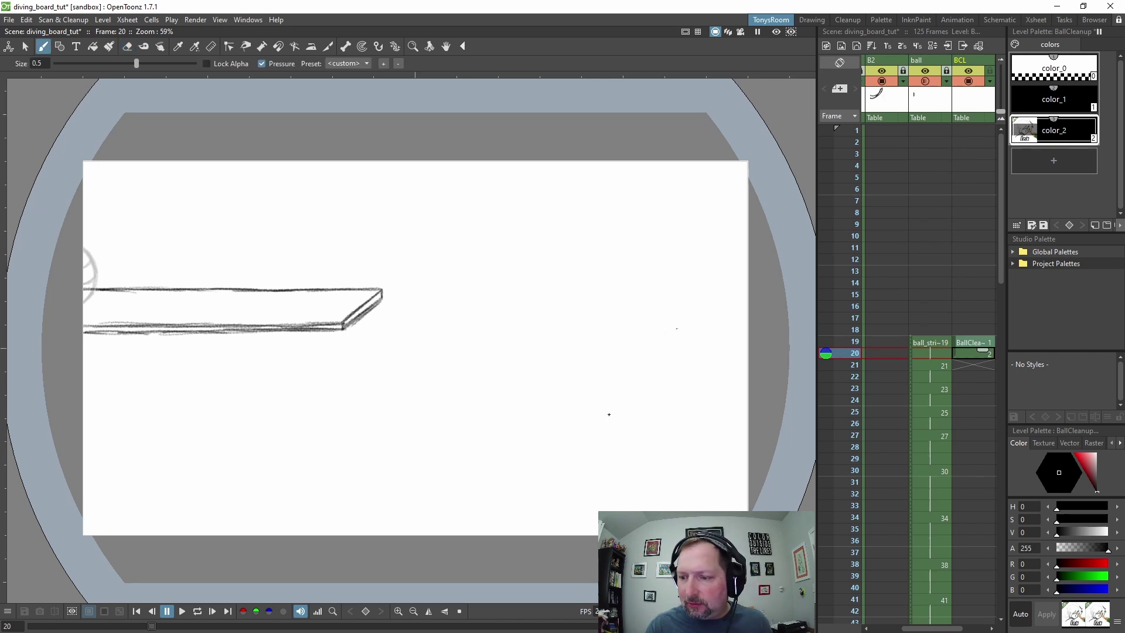
{"action": "key", "text": "comma"}
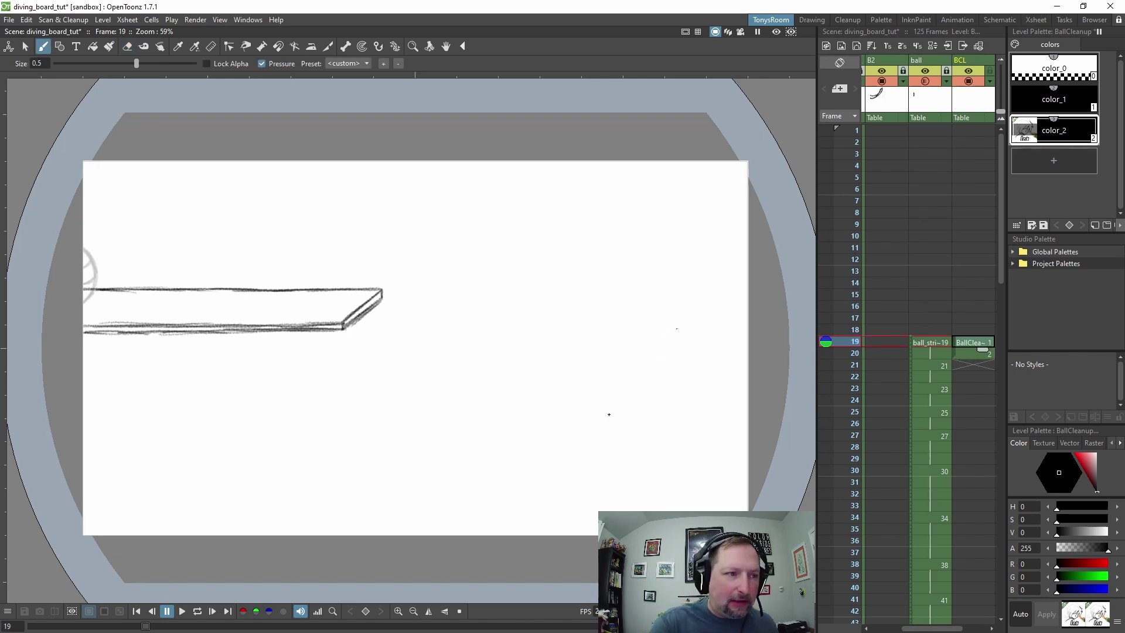
- Draw a trial circle with the Geometric tool set to Circle, then undo it
{"action": "left_click", "coordinate": [60, 46]}
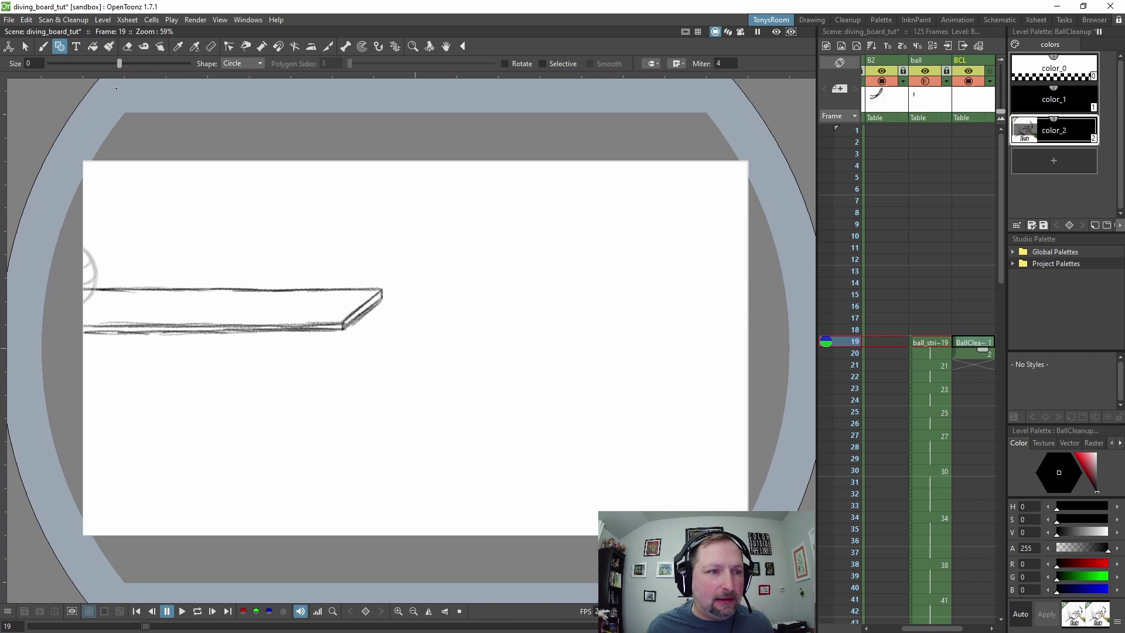
{"action": "left_click", "coordinate": [245, 61]}
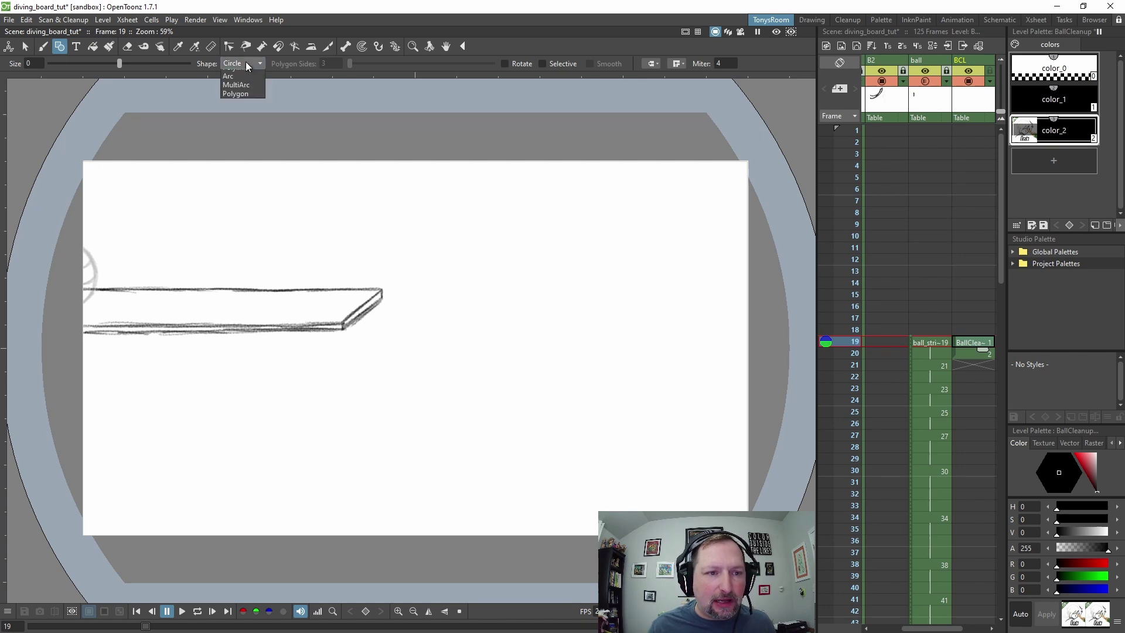
{"action": "left_click", "coordinate": [245, 62]}
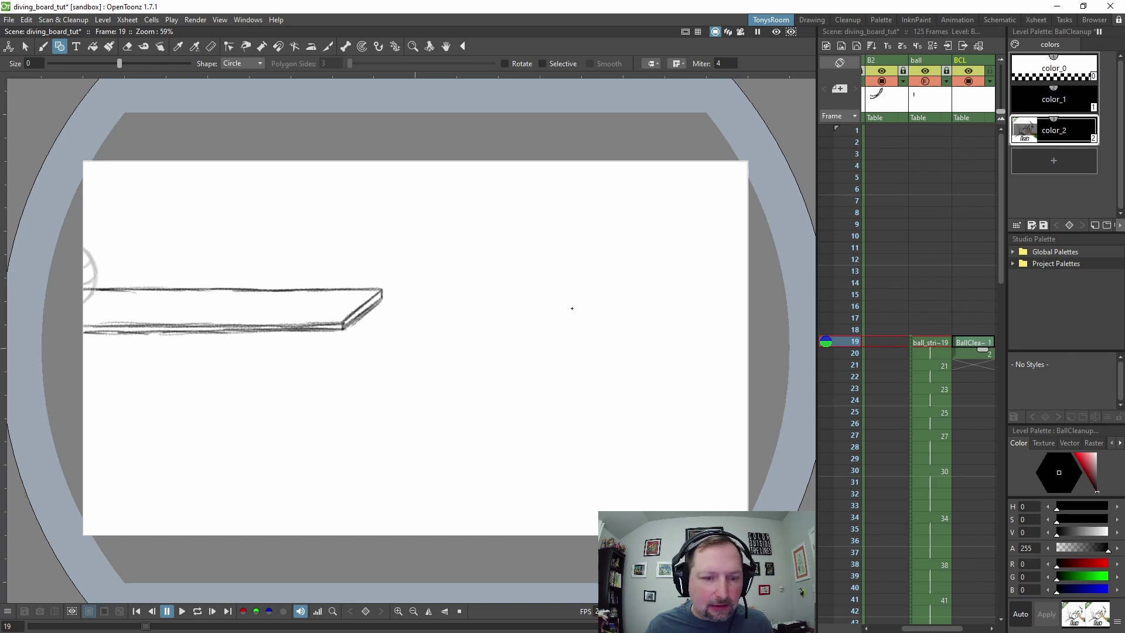
{"action": "left_click_drag", "start_coordinate": [486, 274], "coordinate": [514, 300]}
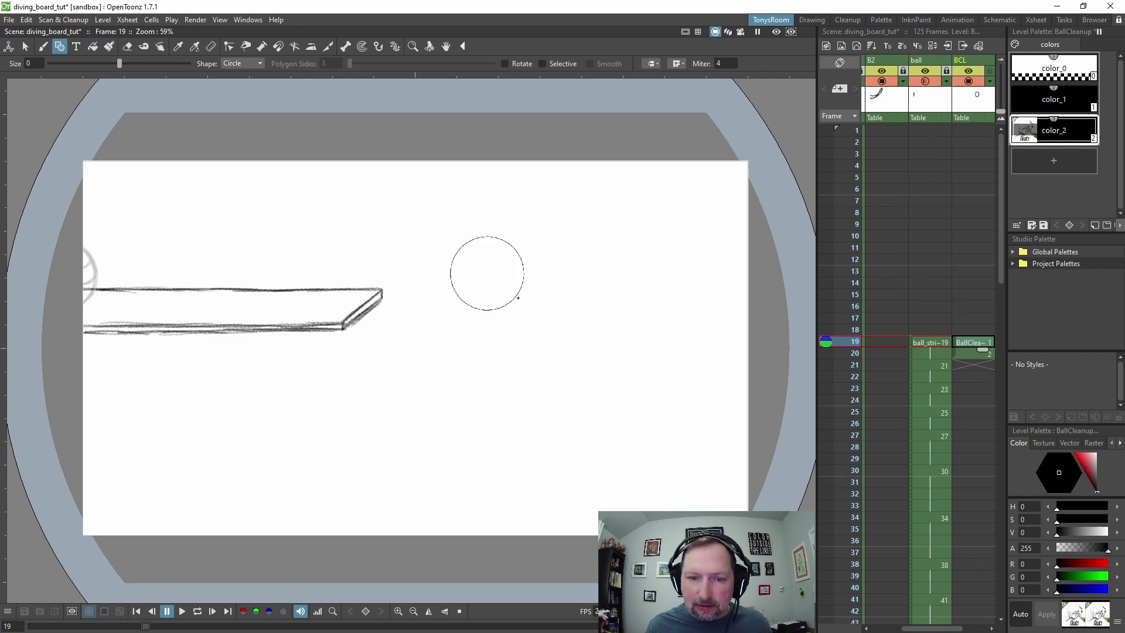
{"action": "key", "text": "ctrl+z"}
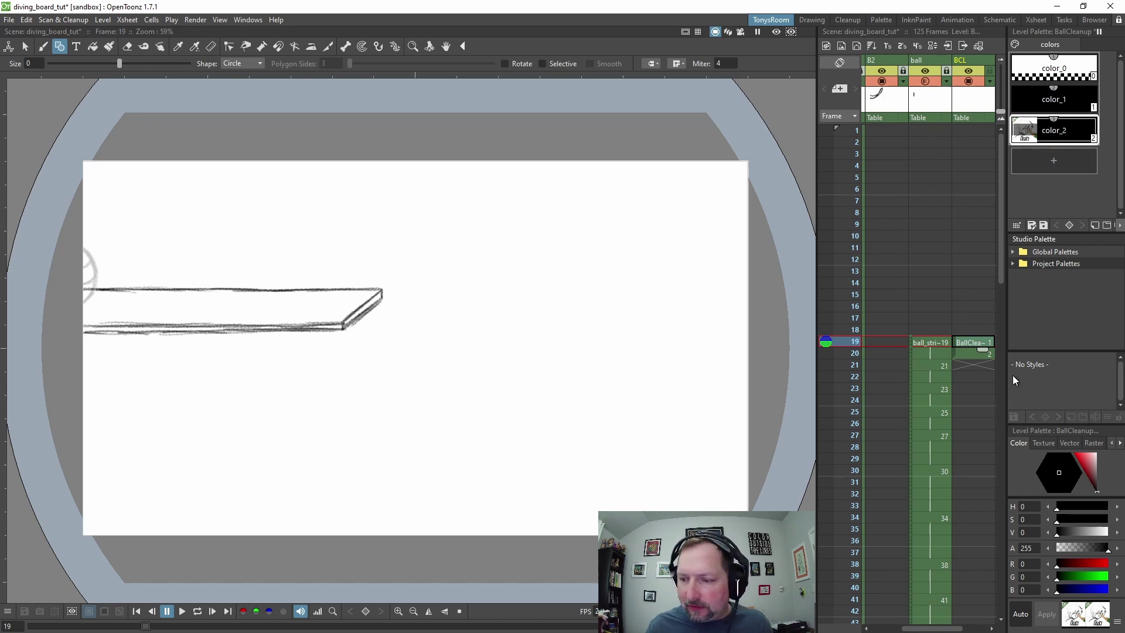
- Add a new cleanup drawing at frame 34 in the BCL column
{"action": "left_click", "coordinate": [964, 353]}
{"action": "key", "text": "Down"}
{"action": "key", "text": "Down"}
{"action": "key", "text": "Down"}
{"action": "key", "text": "Down"}
{"action": "key", "text": "Down"}
{"action": "key", "text": "Down"}
{"action": "key", "text": "Down"}
{"action": "key", "text": "Down"}
{"action": "key", "text": "Down"}
{"action": "key", "text": "Down"}
{"action": "key", "text": "Down"}
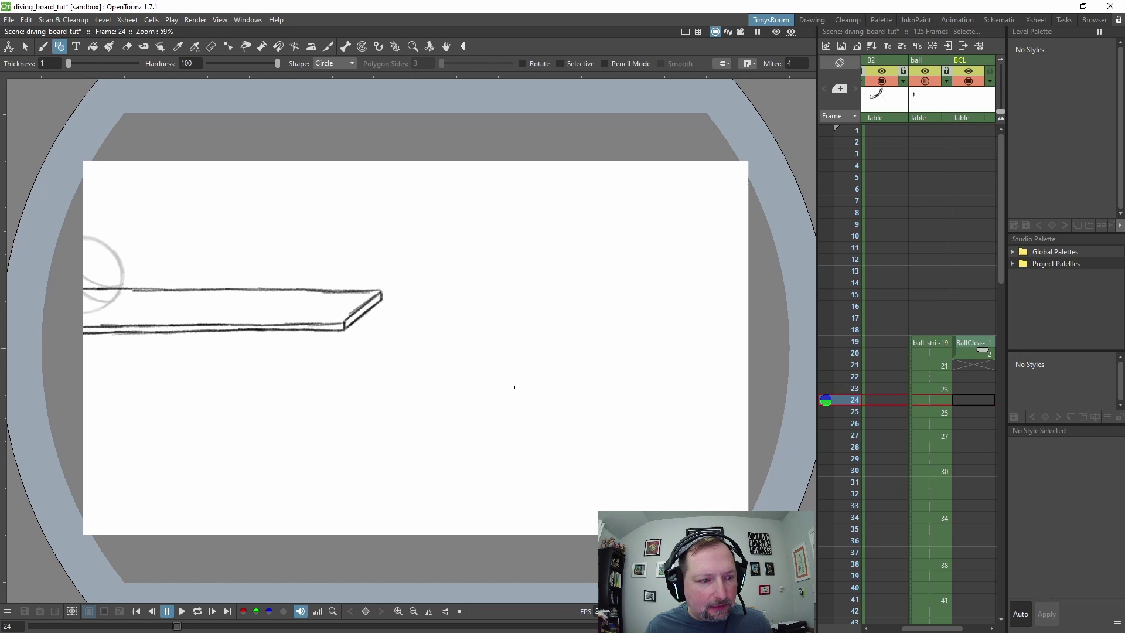
{"action": "key", "text": "Down"}
{"action": "key", "text": "Down"}
{"action": "key", "text": "Down"}
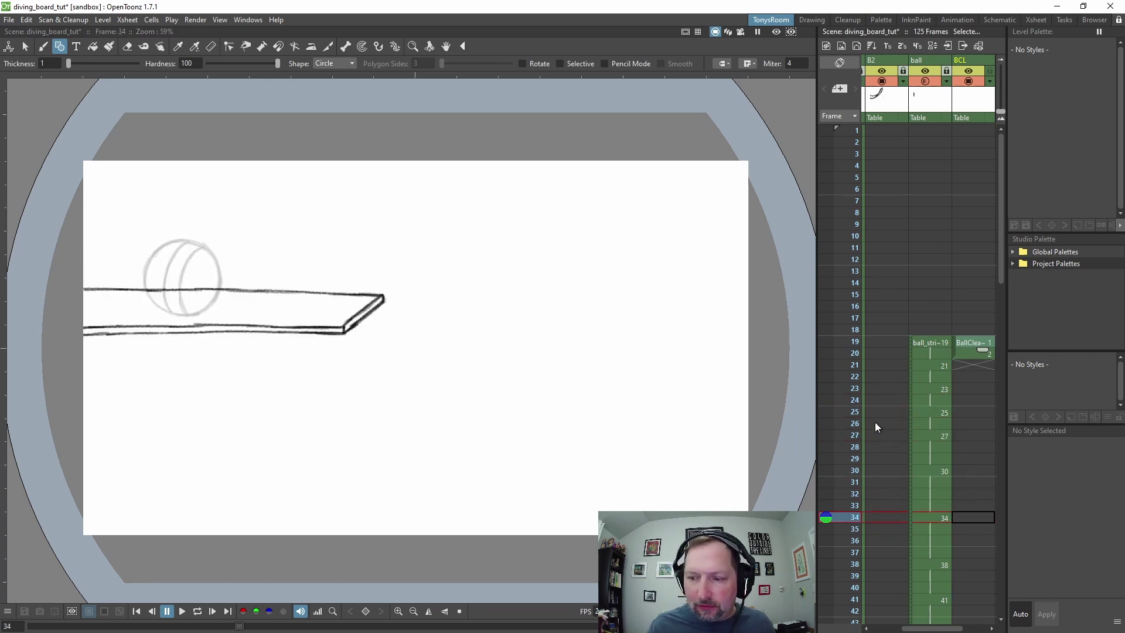
{"action": "left_click", "coordinate": [142, 242]}
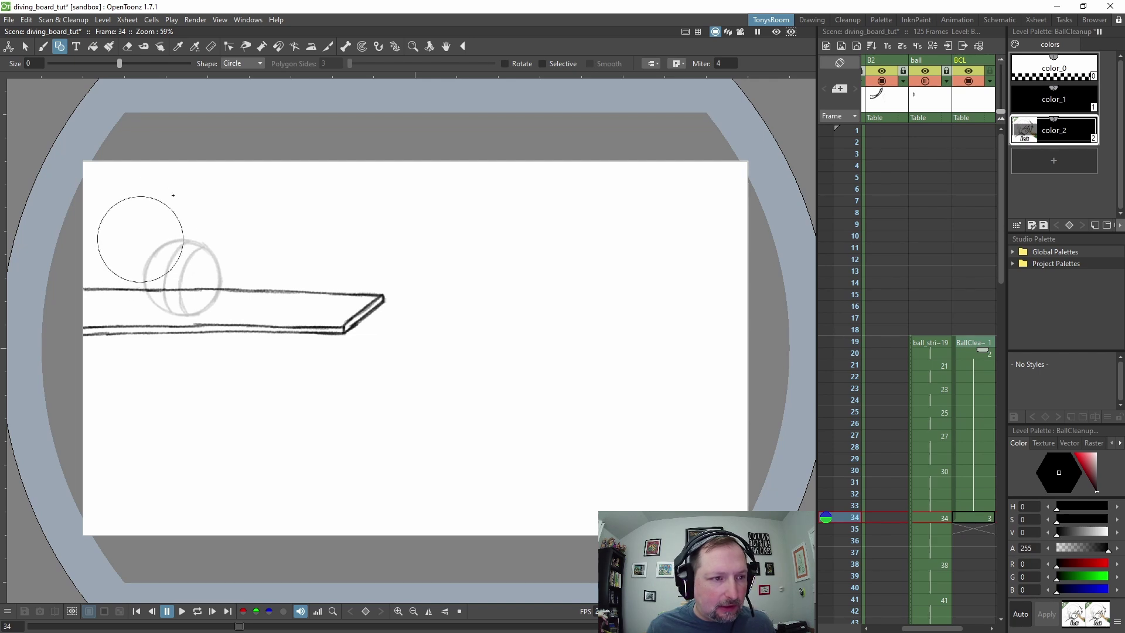
- Shrink the circle slightly, move it right of the board's end, and onion-skin it onto frame 19
{"action": "left_click", "coordinate": [25, 46]}
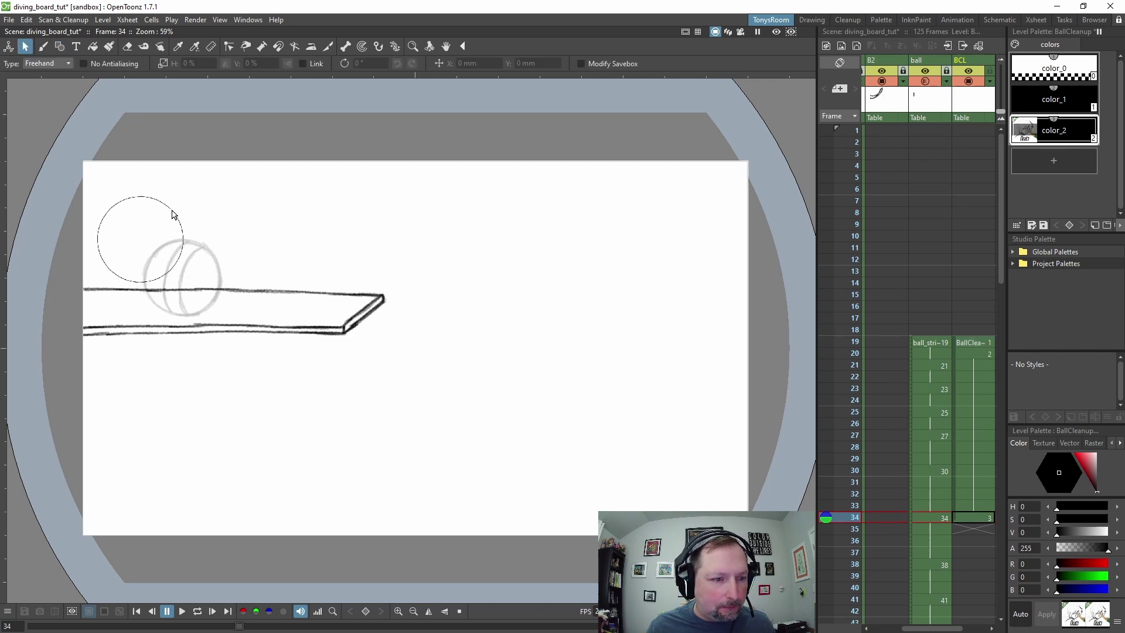
{"action": "mouse_move", "coordinate": [173, 213]}
{"action": "left_mouse_down"}
{"action": "mouse_move", "coordinate": [105, 202]}
{"action": "mouse_move", "coordinate": [83, 257]}
{"action": "mouse_move", "coordinate": [228, 265]}
{"action": "mouse_move", "coordinate": [191, 249]}
{"action": "mouse_move", "coordinate": [223, 274]}
{"action": "left_mouse_up"}
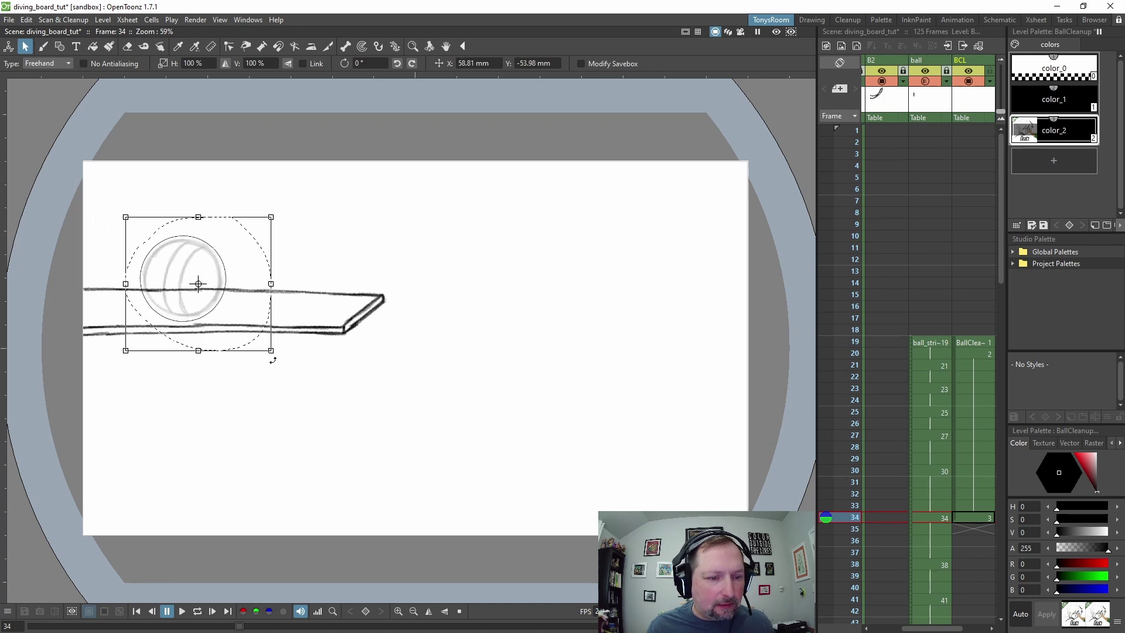
{"action": "left_click_drag", "start_coordinate": [271, 351], "coordinate": [261, 340]}
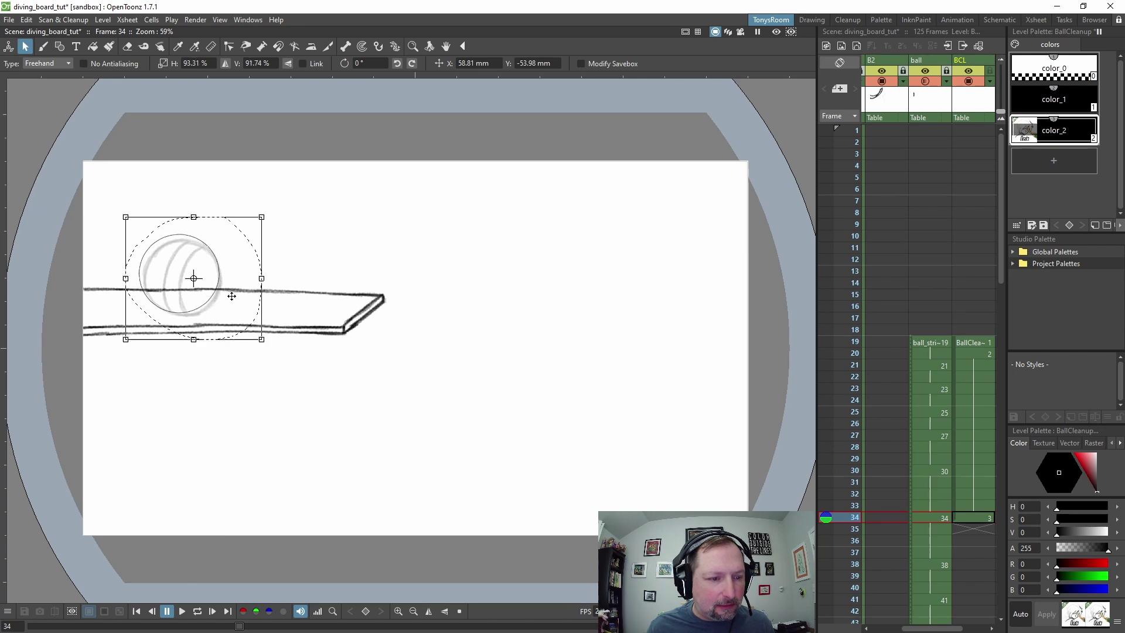
{"action": "left_click_drag", "start_coordinate": [219, 289], "coordinate": [623, 269]}
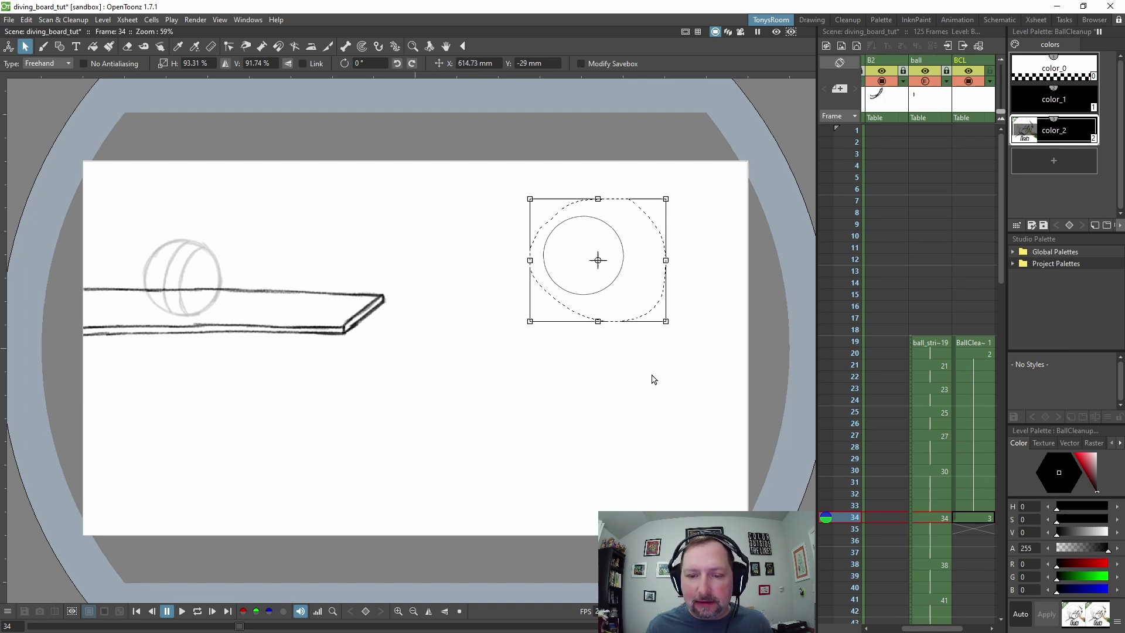
{"action": "left_click", "coordinate": [652, 380]}
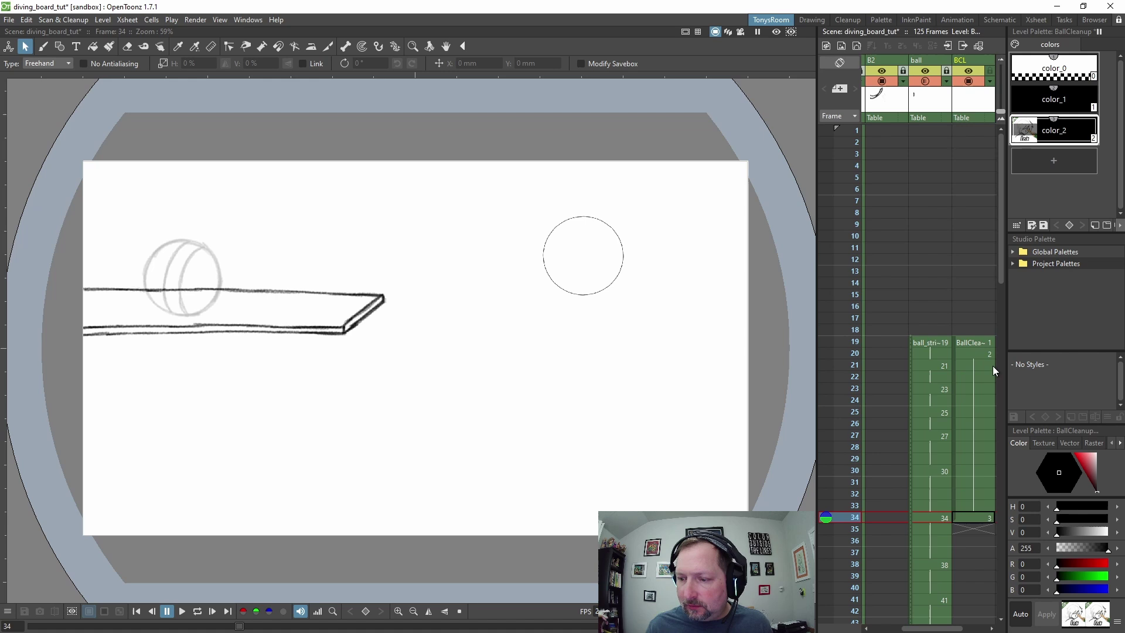
{"action": "left_click", "coordinate": [984, 344]}
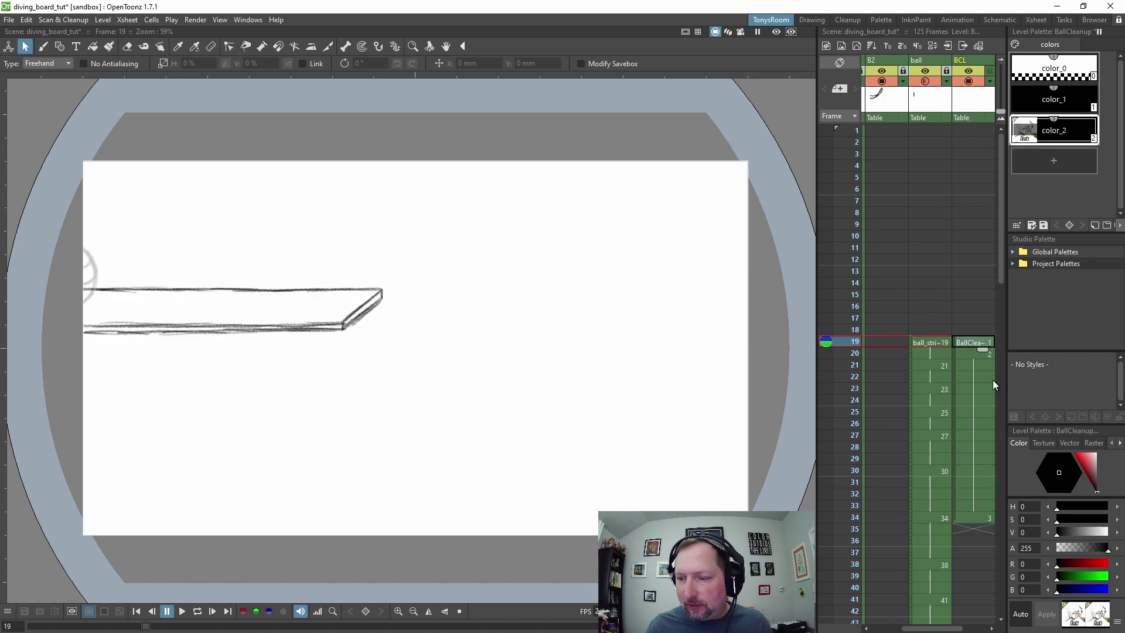
{"action": "left_click", "coordinate": [822, 518]}
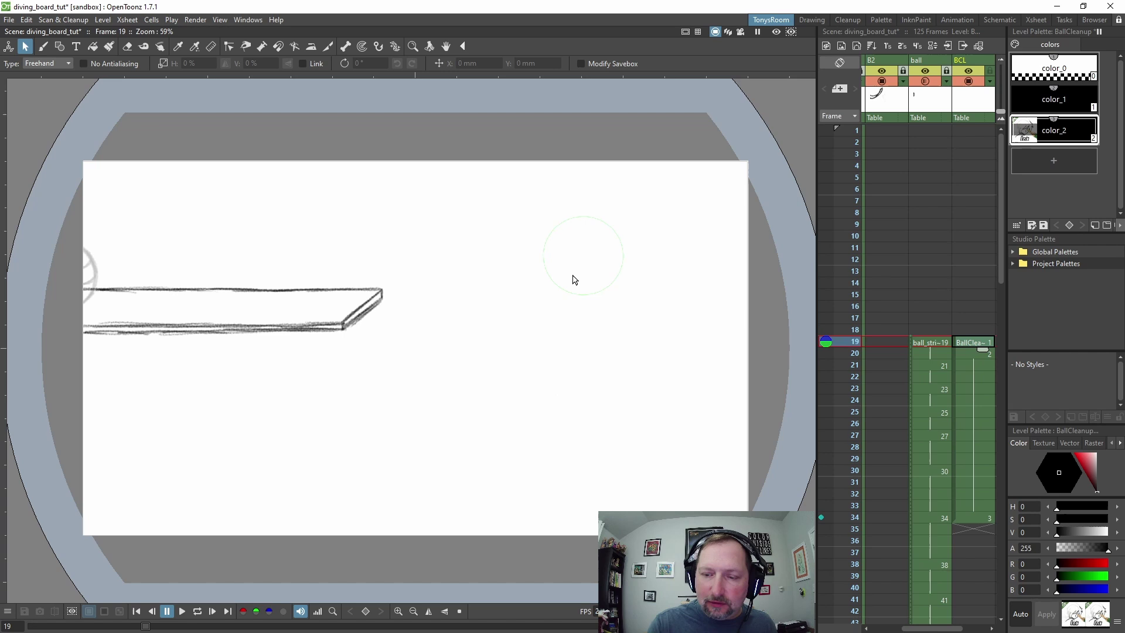
- Ink the ball outline over the guide circle on frame 19 and add two curved stripes
{"action": "scroll", "coordinate": [580, 275], "scroll_direction": "up", "scroll_amount": 3}
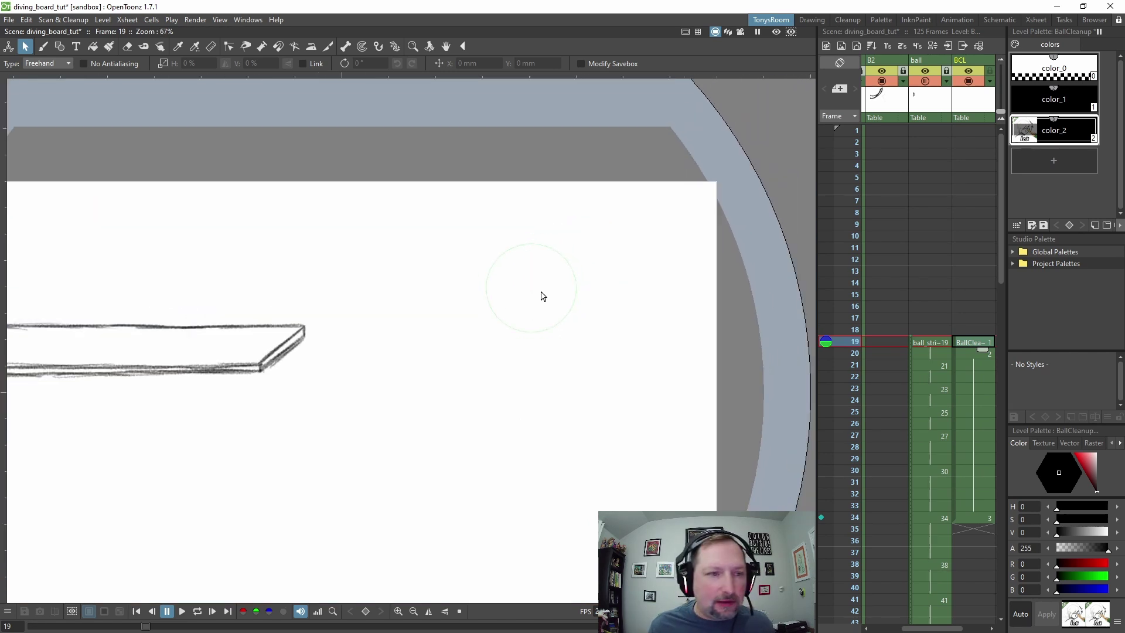
{"action": "key", "text": "b"}
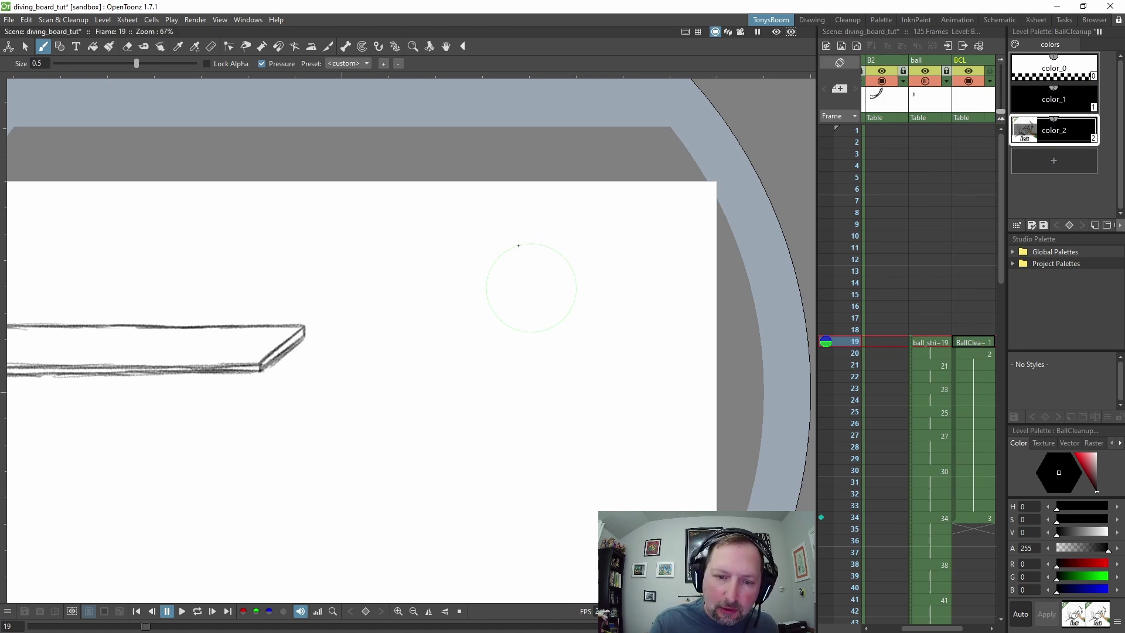
{"action": "left_click_drag", "start_coordinate": [514, 246], "coordinate": [500, 257]}
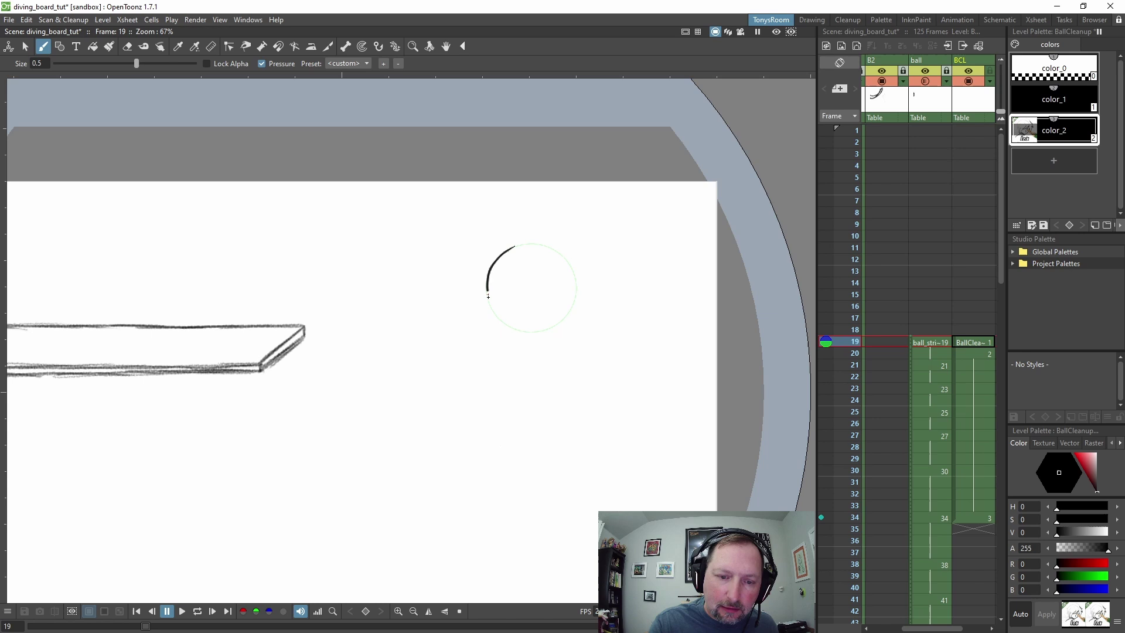
{"action": "mouse_move", "coordinate": [518, 331]}
{"action": "left_mouse_down"}
{"action": "mouse_move", "coordinate": [551, 332]}
{"action": "mouse_move", "coordinate": [576, 305]}
{"action": "mouse_move", "coordinate": [560, 252]}
{"action": "mouse_move", "coordinate": [537, 242]}
{"action": "mouse_move", "coordinate": [502, 253]}
{"action": "left_mouse_up"}
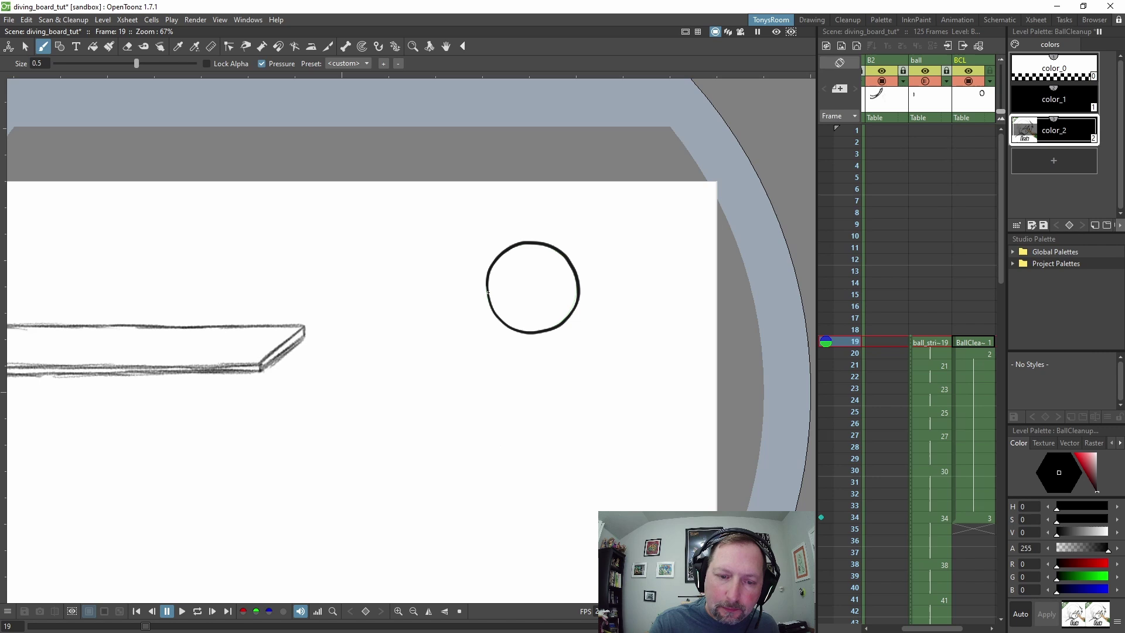
{"action": "left_click_drag", "start_coordinate": [528, 292], "coordinate": [558, 252]}
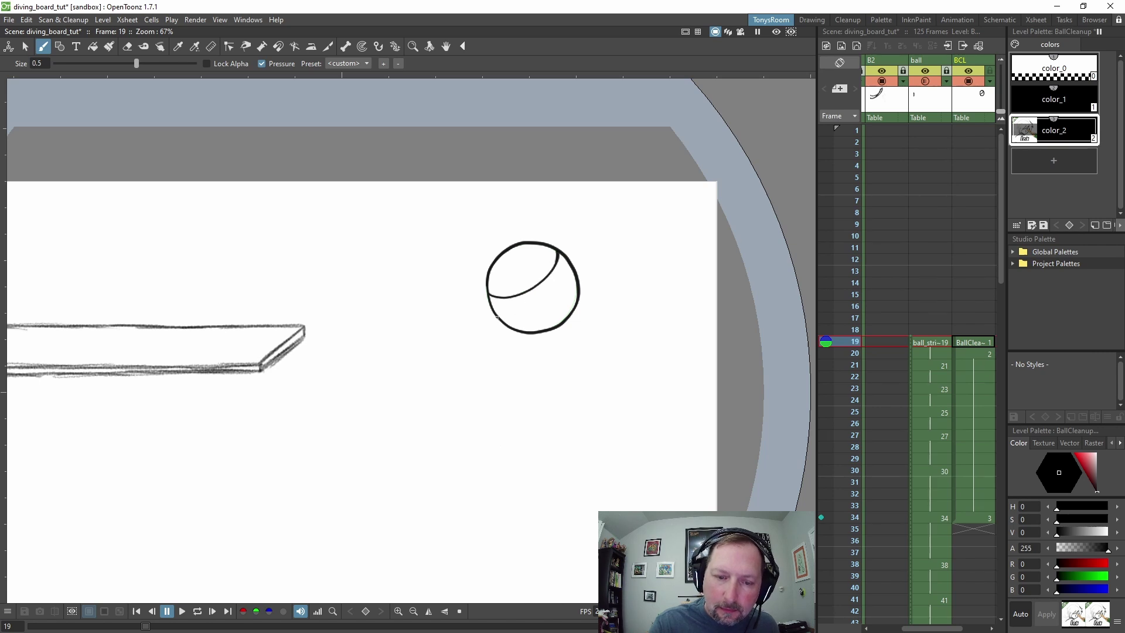
{"action": "mouse_move", "coordinate": [497, 317]}
{"action": "left_mouse_down"}
{"action": "mouse_move", "coordinate": [529, 321]}
{"action": "mouse_move", "coordinate": [572, 275]}
{"action": "left_mouse_up"}
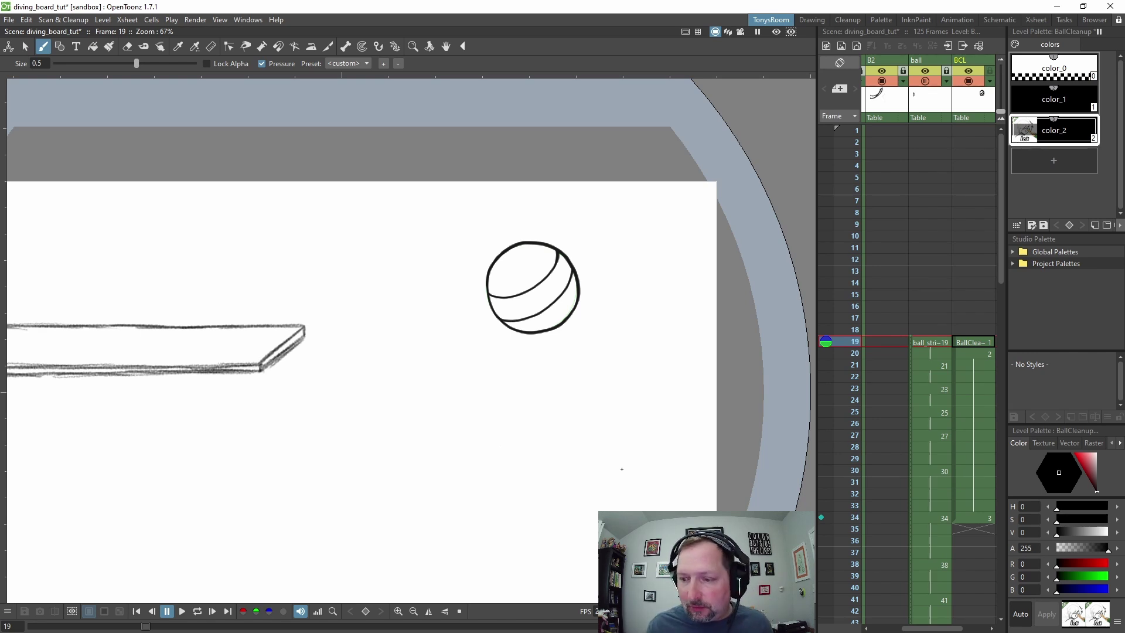
- Flip between frames 19 and 20 to compare the ball drawings
{"action": "key", "text": "Down"}
{"action": "key", "text": "Up"}
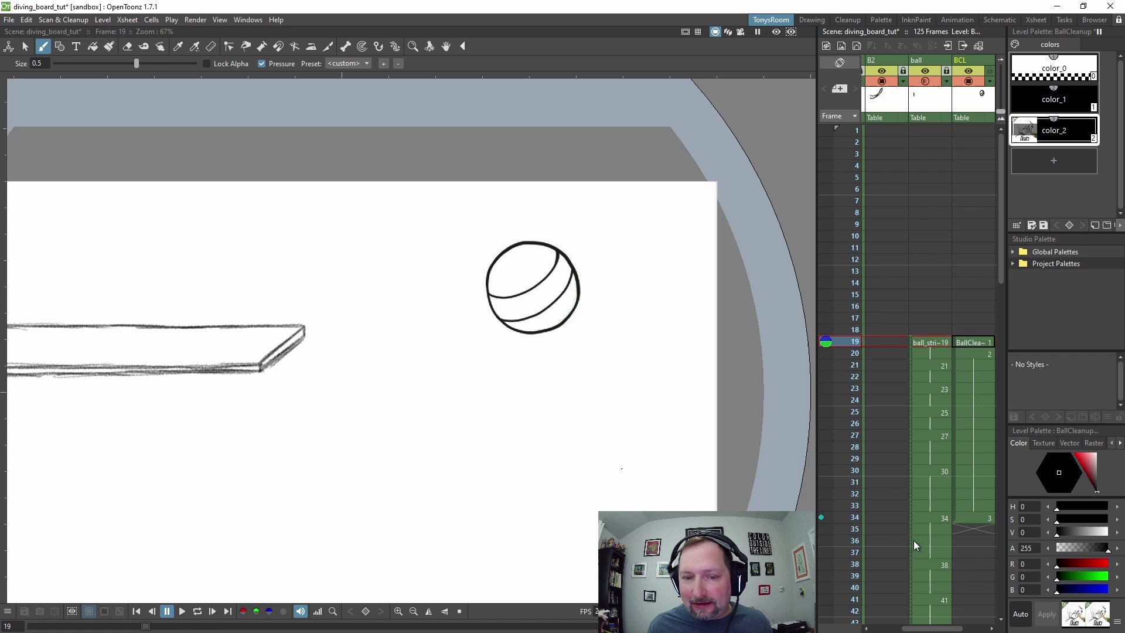
{"action": "key", "text": "Down"}
{"action": "key", "text": "Up"}
{"action": "key", "text": "Down"}
{"action": "key", "text": "Down"}
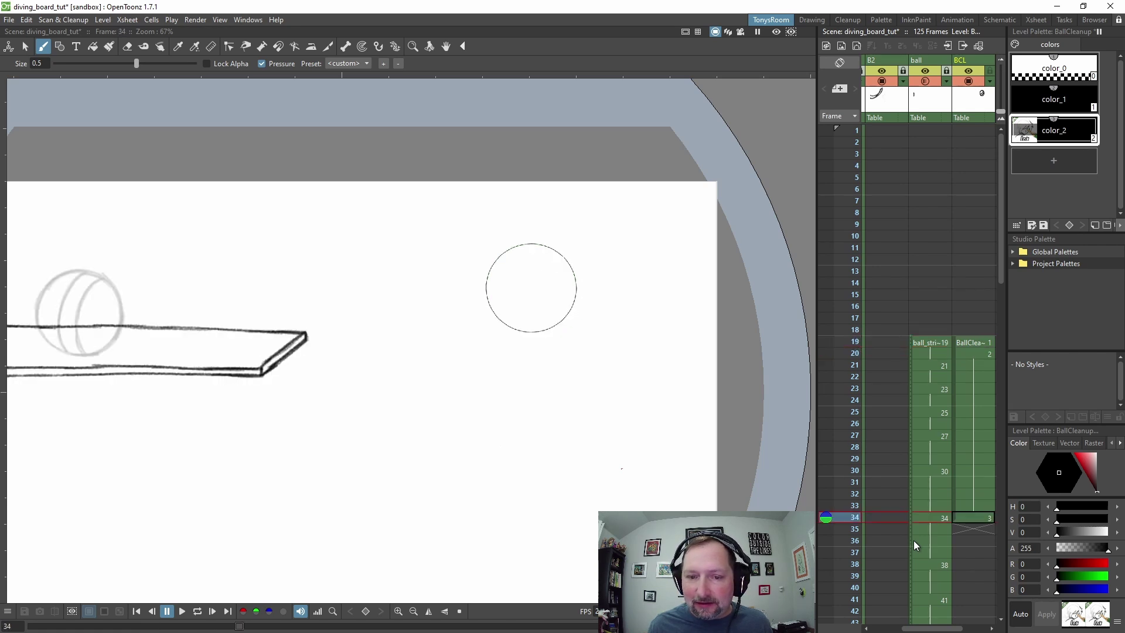
{"action": "key", "text": "Up"}
{"action": "key", "text": "Up"}
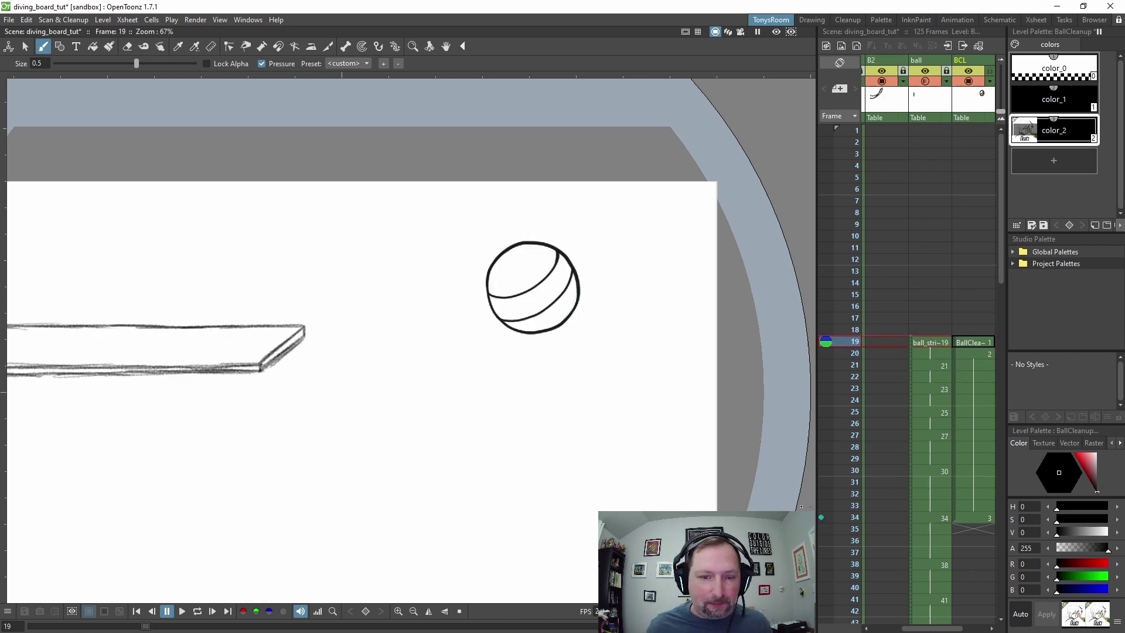
{"action": "scroll", "coordinate": [535, 375], "scroll_direction": "down", "scroll_amount": 3}
{"action": "scroll", "coordinate": [532, 390], "scroll_direction": "up", "scroll_amount": 1}
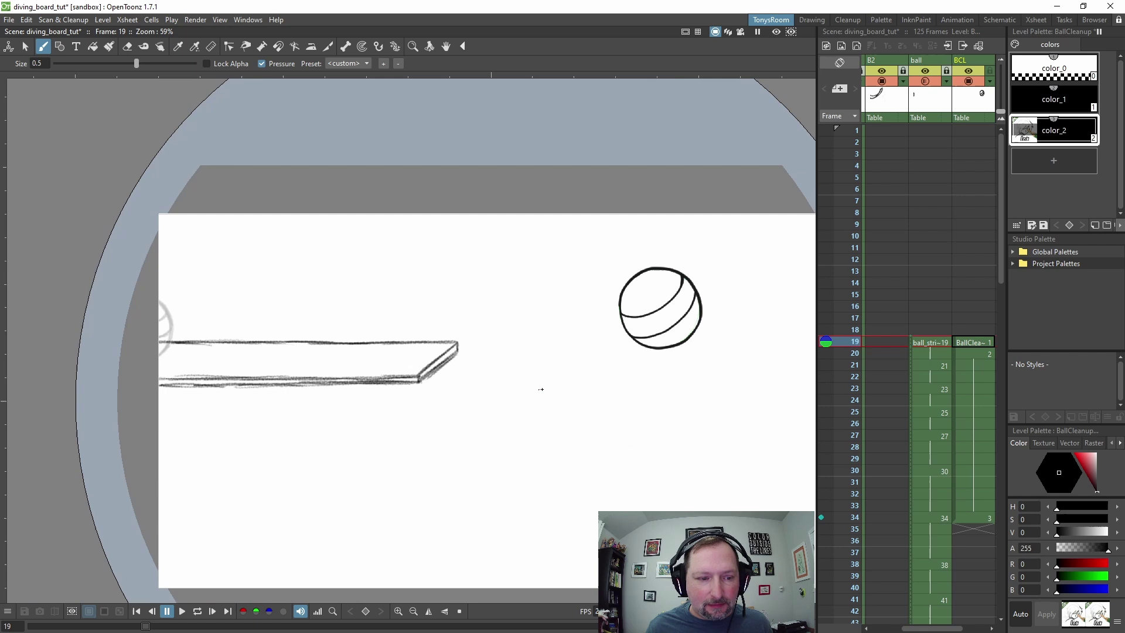
{"action": "scroll", "coordinate": [619, 372], "scroll_direction": "up", "scroll_amount": 1}
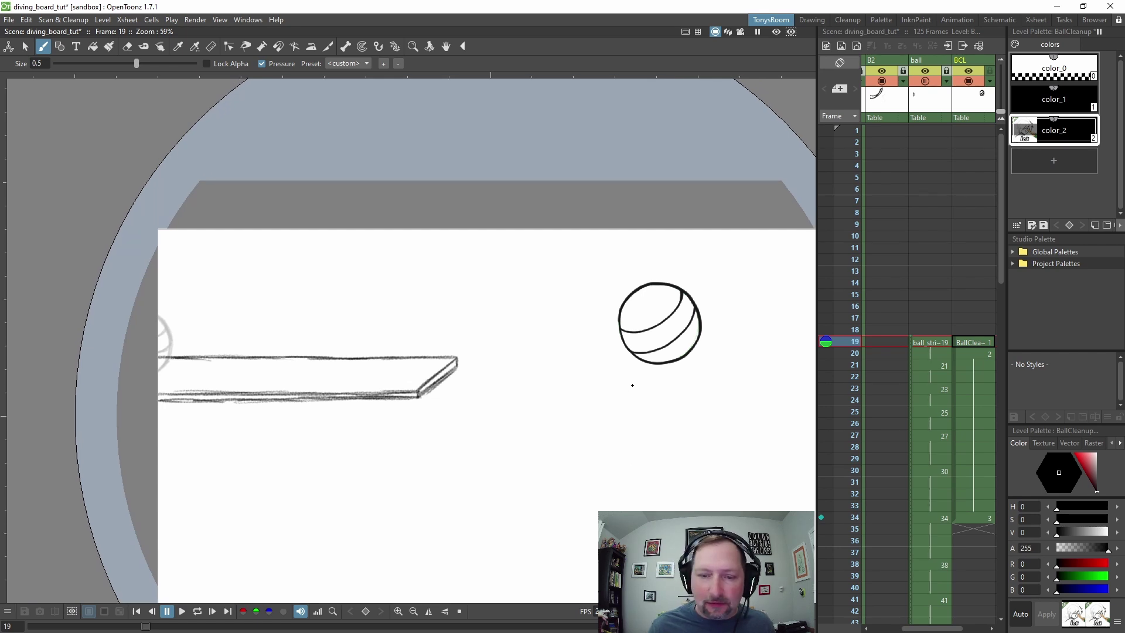
{"action": "scroll", "coordinate": [633, 385], "scroll_direction": "up", "scroll_amount": 2}
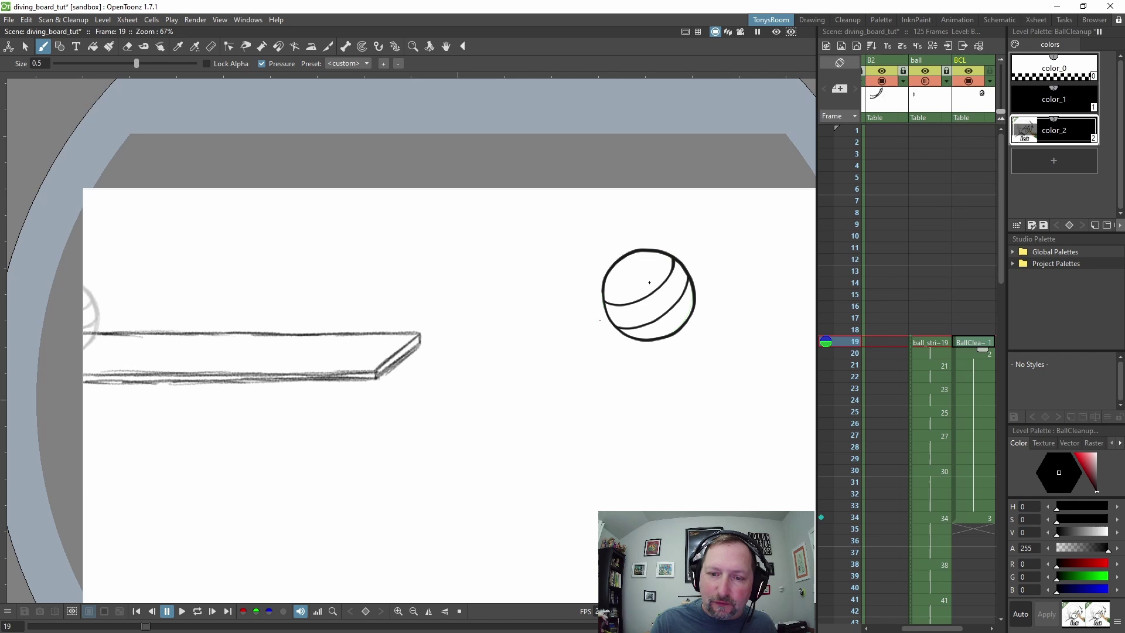
- Rotate the striped ball about -31.5° and move it to the board's left end
{"action": "key", "text": "s"}
{"action": "mouse_move", "coordinate": [680, 234]}
{"action": "left_mouse_down"}
{"action": "mouse_move", "coordinate": [616, 363]}
{"action": "mouse_move", "coordinate": [721, 262]}
{"action": "mouse_move", "coordinate": [665, 321]}
{"action": "mouse_move", "coordinate": [600, 332]}
{"action": "mouse_move", "coordinate": [157, 314]}
{"action": "mouse_move", "coordinate": [102, 329]}
{"action": "left_mouse_up"}
{"action": "left_click_drag", "start_coordinate": [145, 398], "coordinate": [79, 388]}
{"action": "left_click_drag", "start_coordinate": [113, 318], "coordinate": [110, 318]}
{"action": "left_click", "coordinate": [216, 281]}
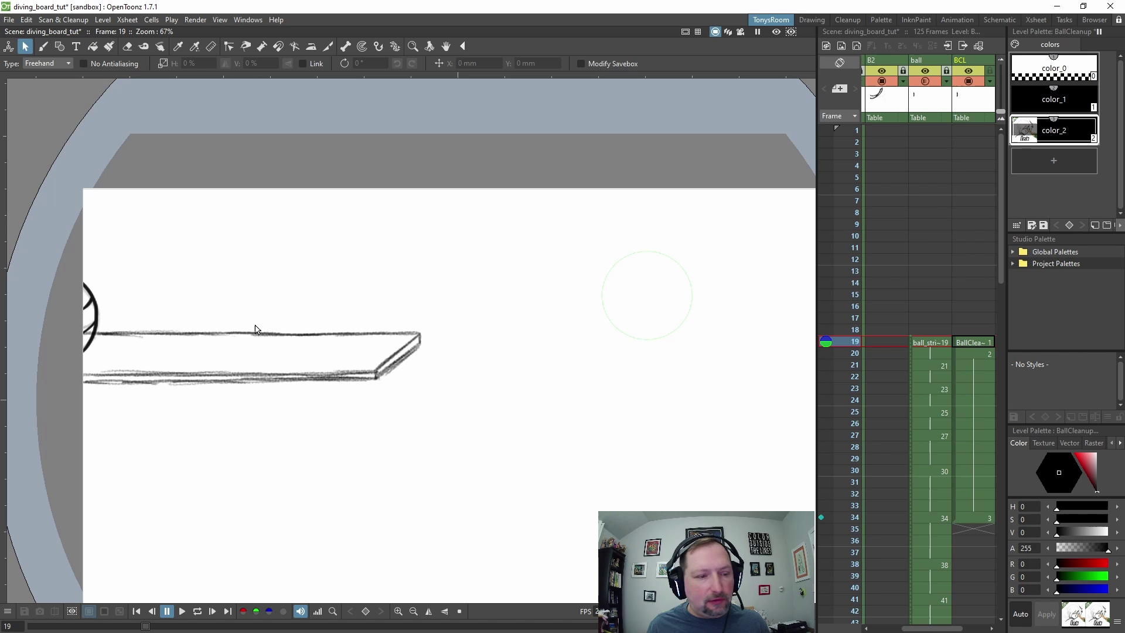
- Flip between frames 19 and 21 in the ball column to compare the sketch
{"action": "left_click", "coordinate": [944, 366]}
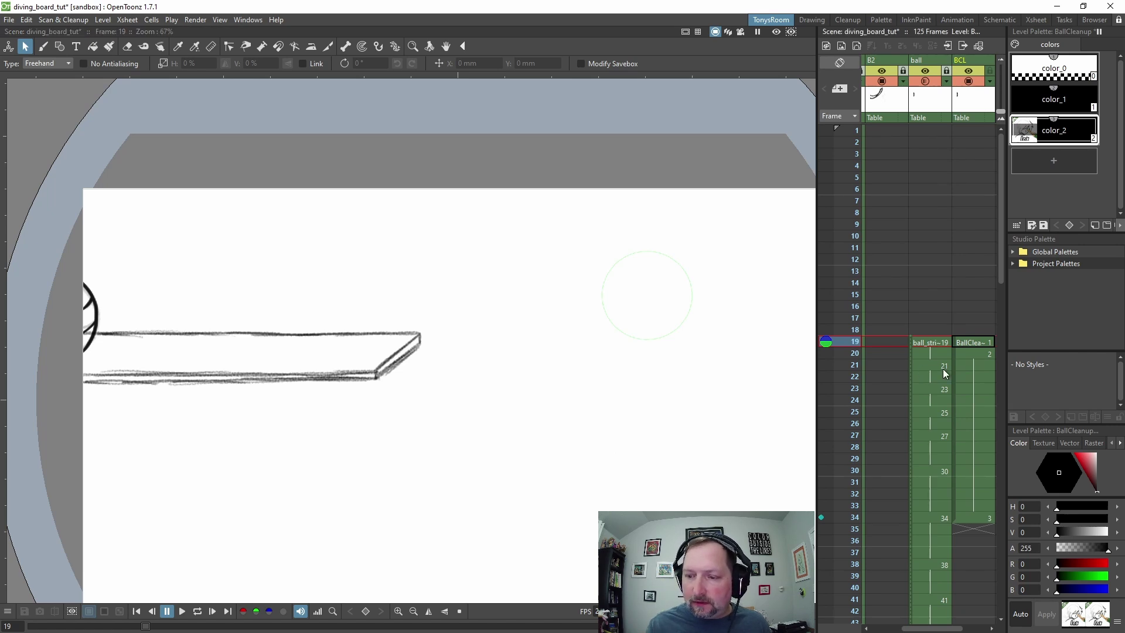
{"action": "key", "text": "Up"}
{"action": "key", "text": "Up"}
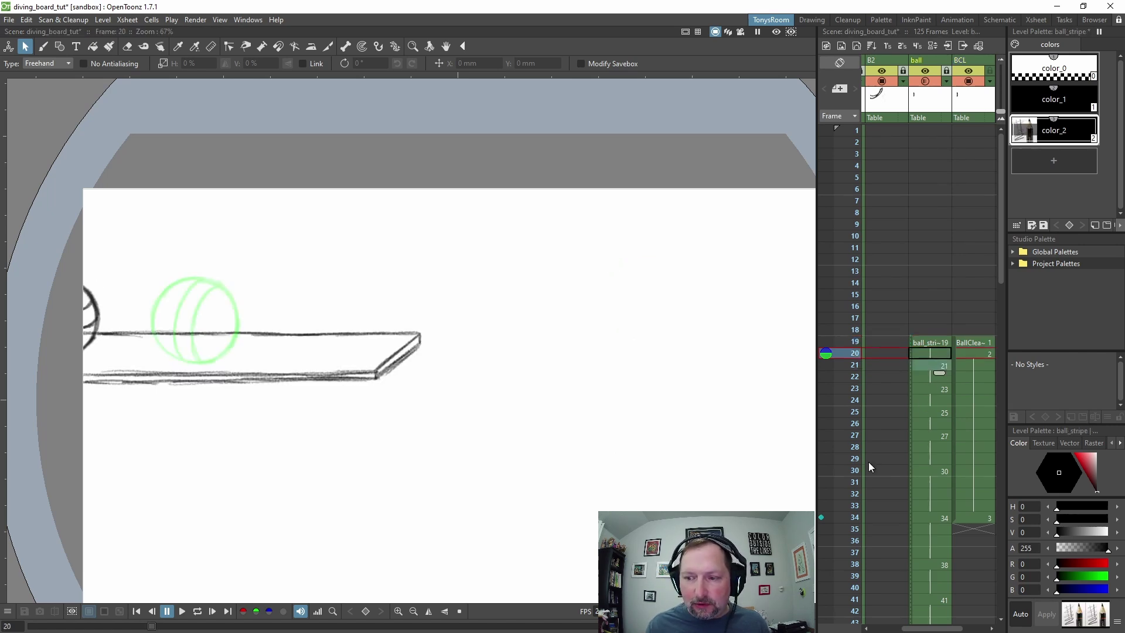
{"action": "key", "text": "Down"}
{"action": "key", "text": "Down"}
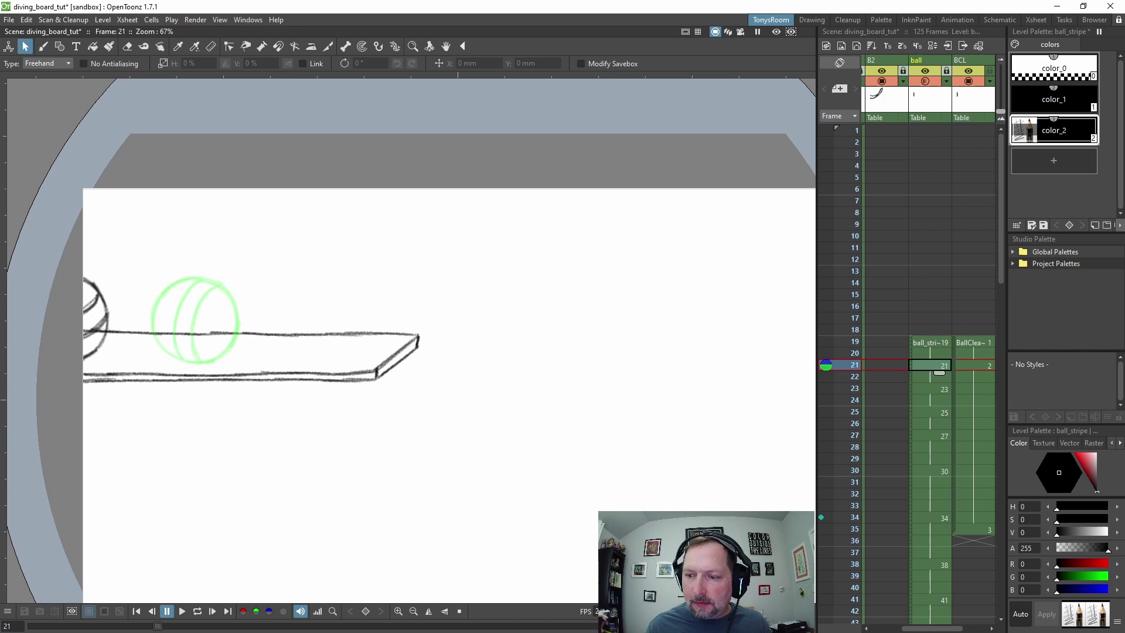
{"action": "key", "text": "Up"}
{"action": "key", "text": "Up"}
{"action": "key", "text": "Down"}
{"action": "key", "text": "Down"}
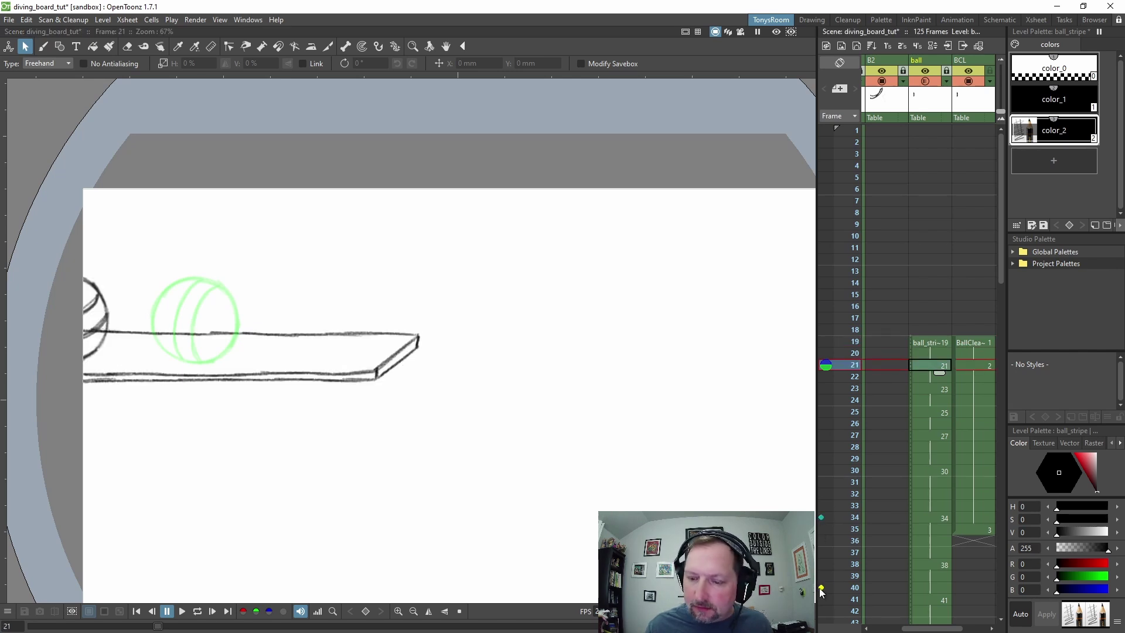
- Shift BCL drawing 3 back to frame 34 and check the drawings around frame 21
{"action": "left_click", "coordinate": [823, 516]}
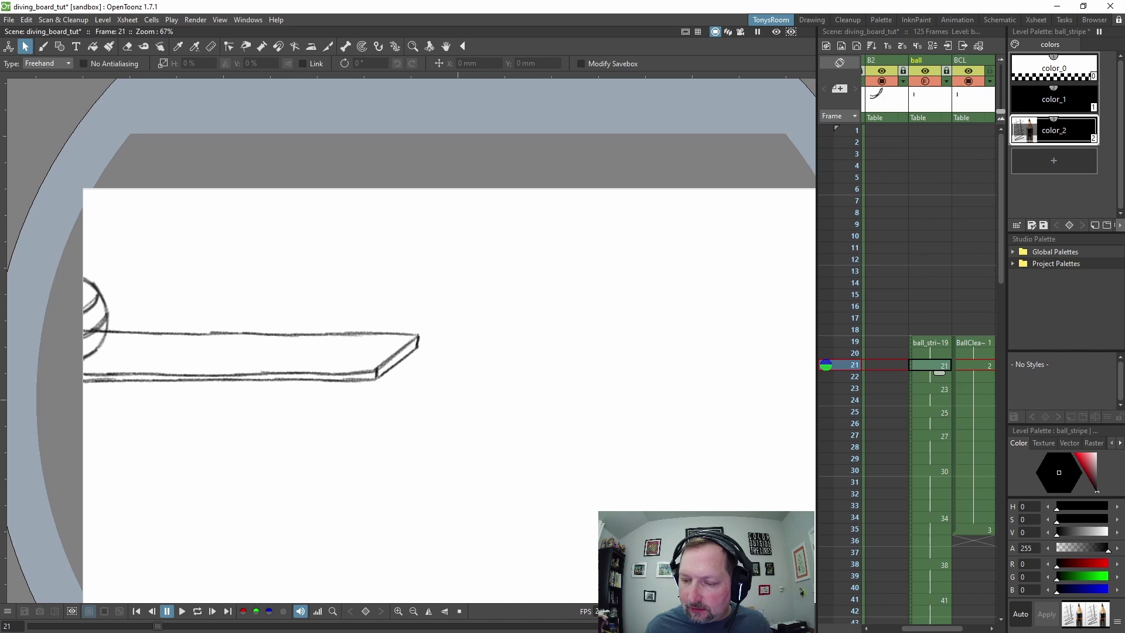
{"action": "left_click", "coordinate": [969, 517]}
{"action": "key", "text": "Delete"}
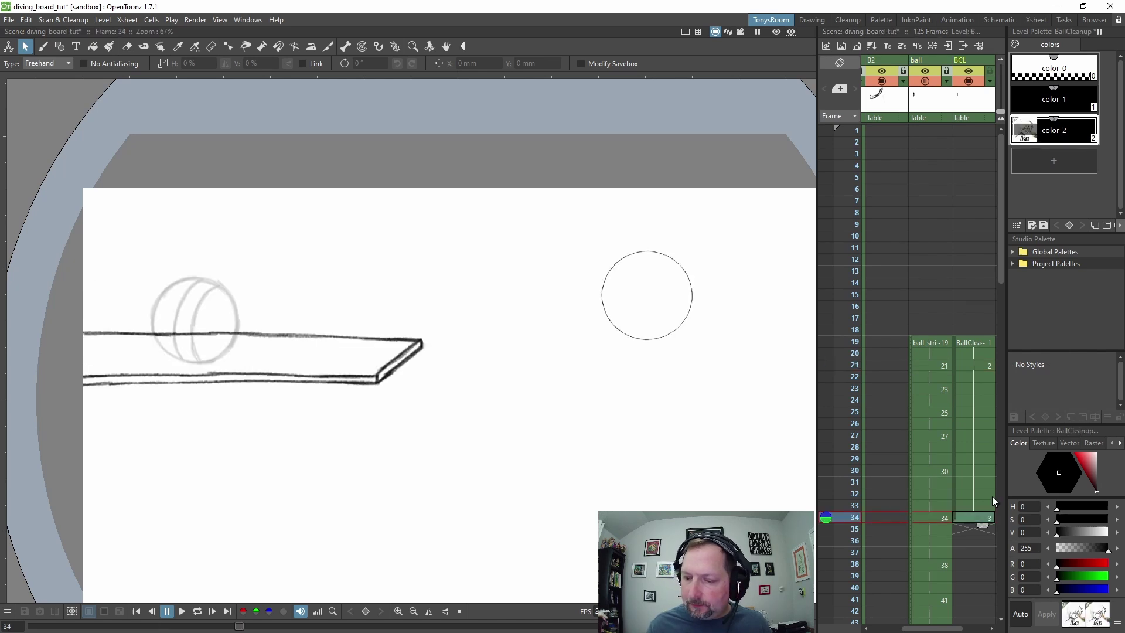
{"action": "key", "text": "comma"}
{"action": "key", "text": "period"}
{"action": "key", "text": "comma"}
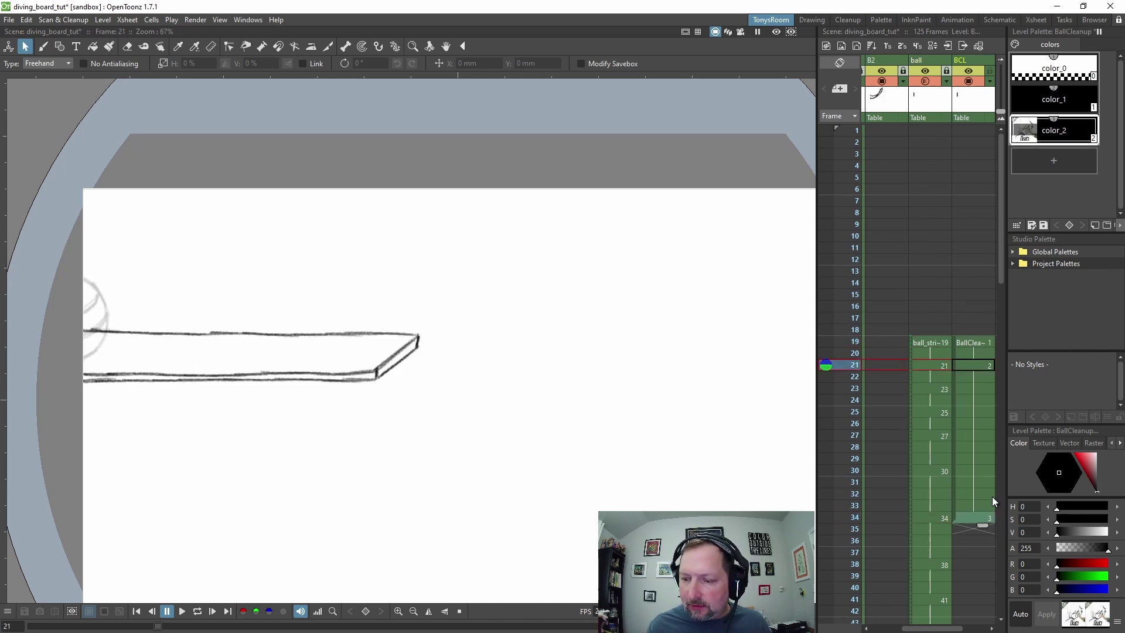
{"action": "key", "text": "comma"}
{"action": "key", "text": "period"}
{"action": "key", "text": "period"}
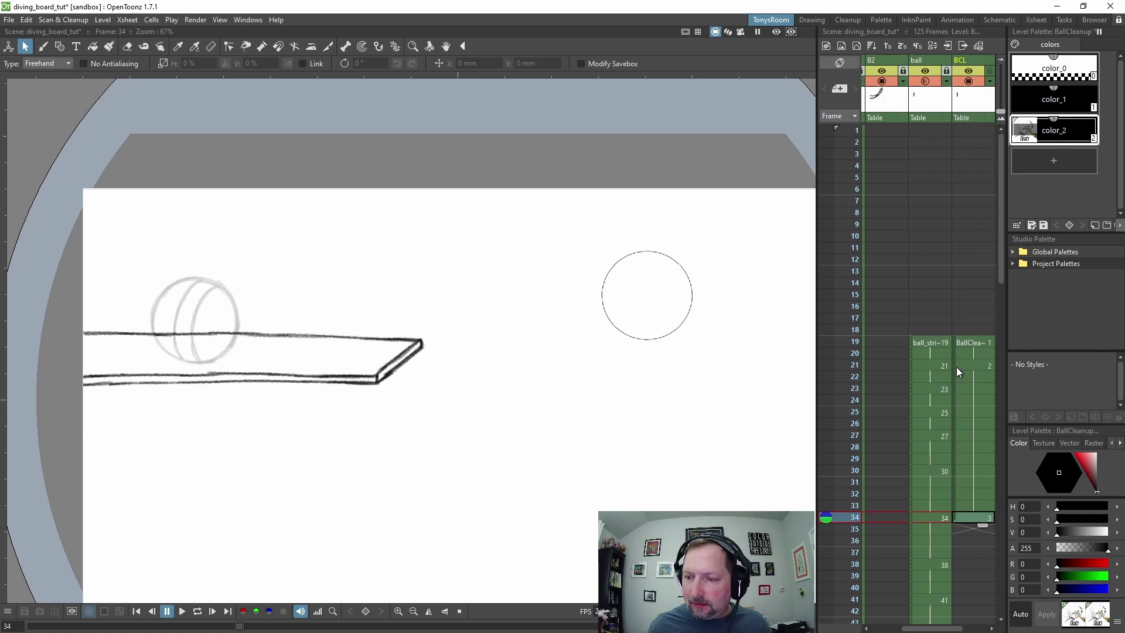
{"action": "key", "text": "comma"}
{"action": "key", "text": "b"}
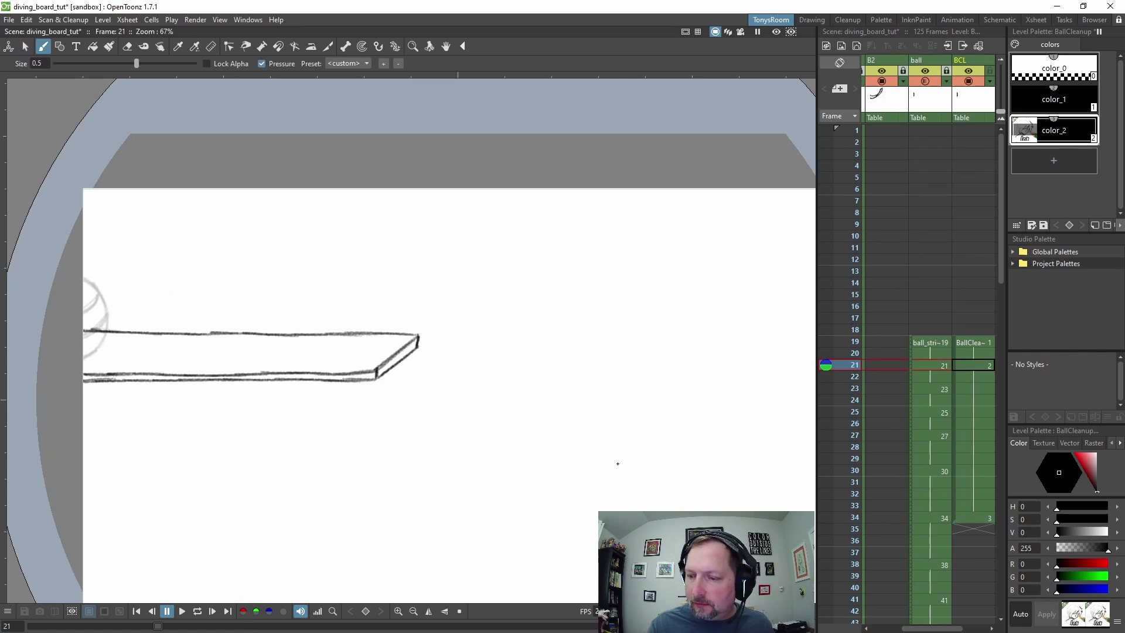
{"action": "key", "text": "period"}
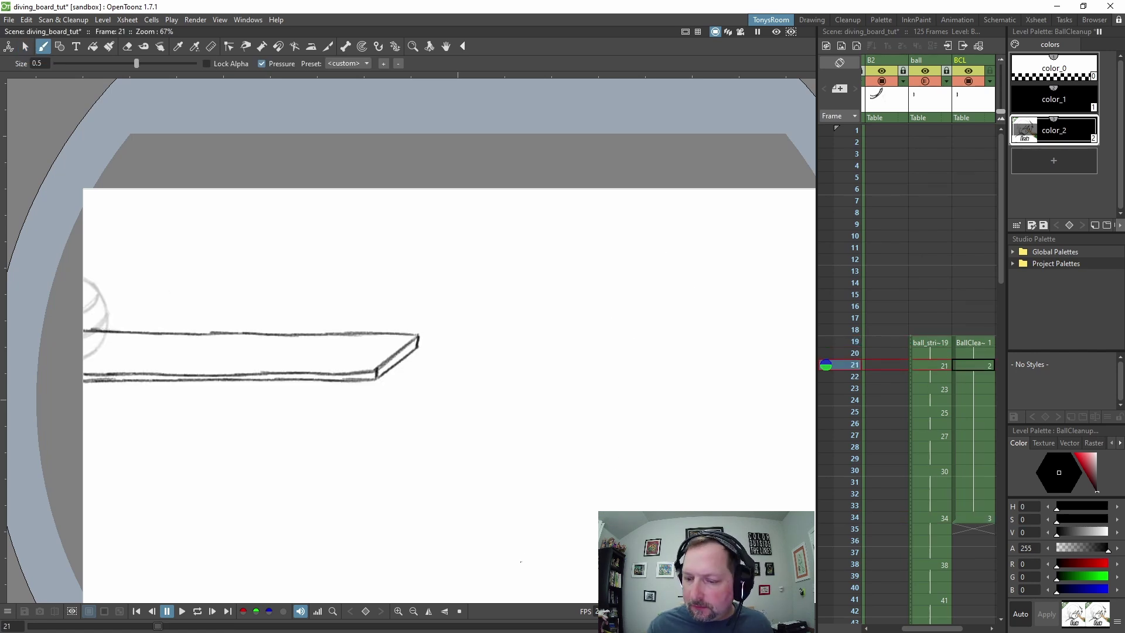
{"action": "key", "text": "comma"}
- Ink a clean circle on frame 21, move it onto the ball at the board's end, and touch up its edge
{"action": "left_click", "coordinate": [822, 518]}
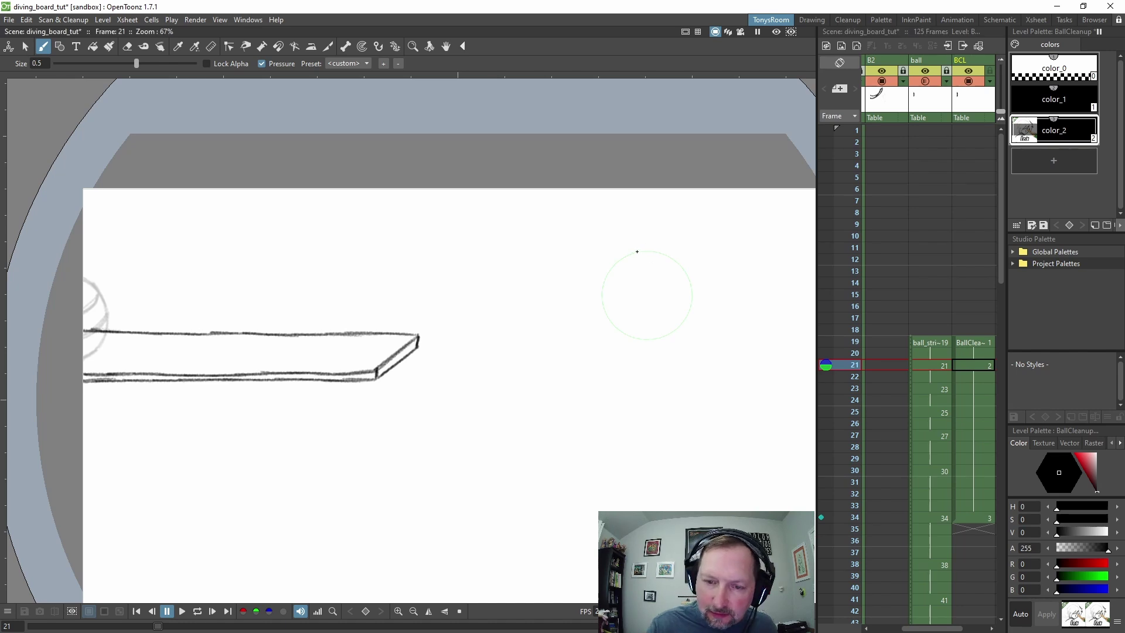
{"action": "mouse_move", "coordinate": [620, 258]}
{"action": "left_mouse_down"}
{"action": "mouse_move", "coordinate": [604, 299]}
{"action": "mouse_move", "coordinate": [616, 327]}
{"action": "mouse_move", "coordinate": [648, 339]}
{"action": "mouse_move", "coordinate": [678, 329]}
{"action": "mouse_move", "coordinate": [692, 282]}
{"action": "mouse_move", "coordinate": [668, 255]}
{"action": "mouse_move", "coordinate": [619, 258]}
{"action": "left_mouse_up"}
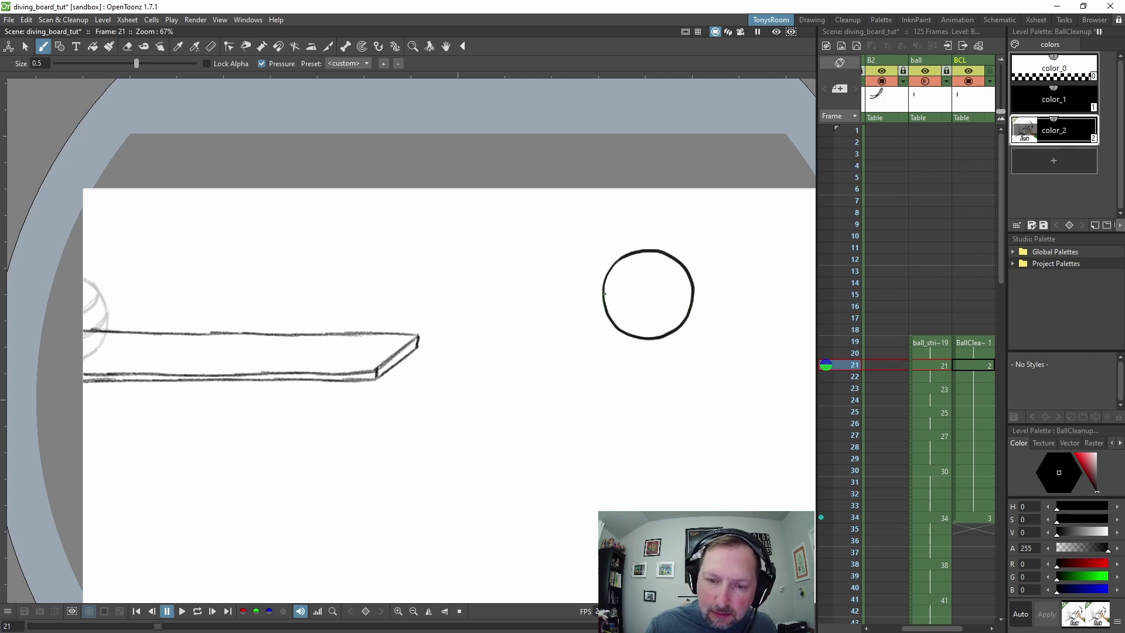
{"action": "key", "text": "s"}
{"action": "mouse_move", "coordinate": [631, 221]}
{"action": "left_mouse_down"}
{"action": "mouse_move", "coordinate": [591, 344]}
{"action": "mouse_move", "coordinate": [636, 223]}
{"action": "left_mouse_up"}
{"action": "mouse_move", "coordinate": [689, 313]}
{"action": "left_mouse_down"}
{"action": "mouse_move", "coordinate": [493, 332]}
{"action": "mouse_move", "coordinate": [110, 331]}
{"action": "left_mouse_up"}
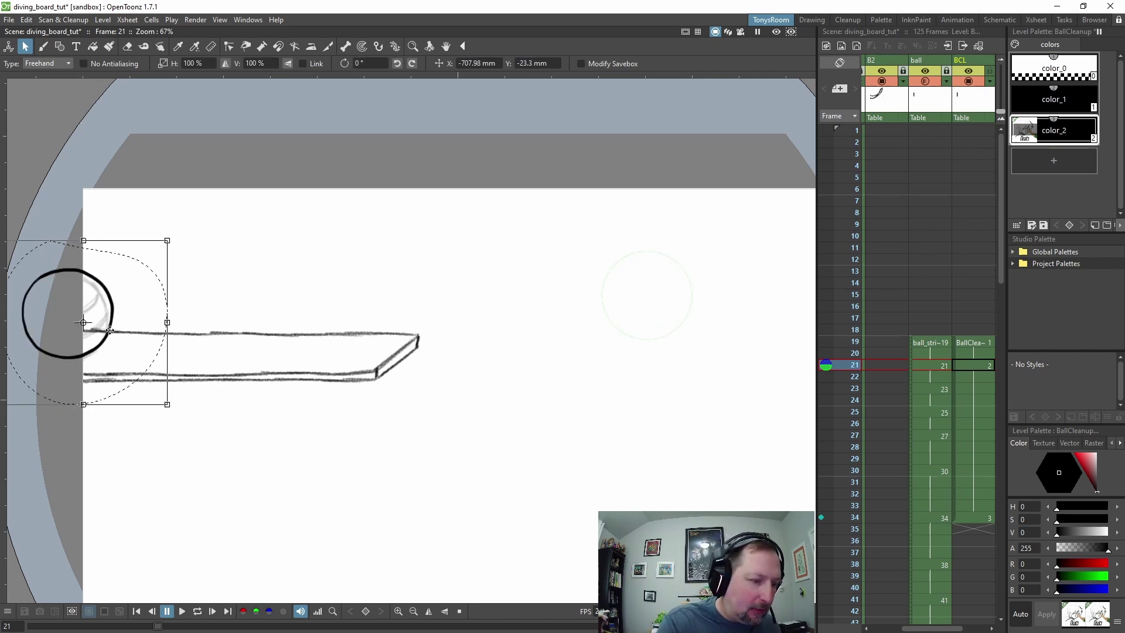
{"action": "left_click", "coordinate": [208, 269]}
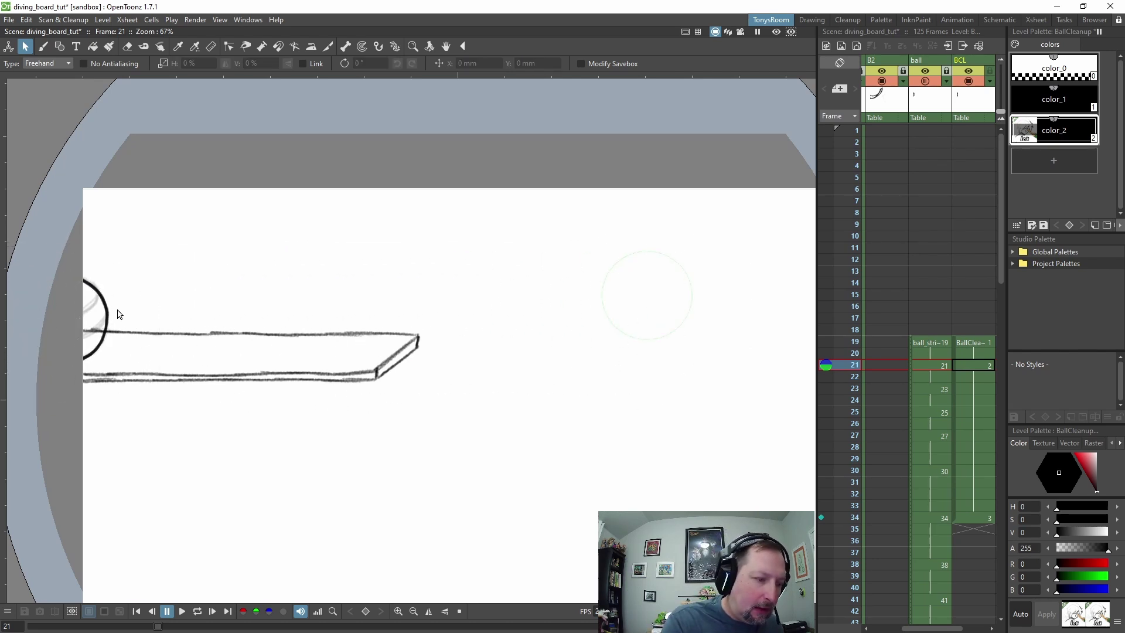
{"action": "key", "text": "b"}
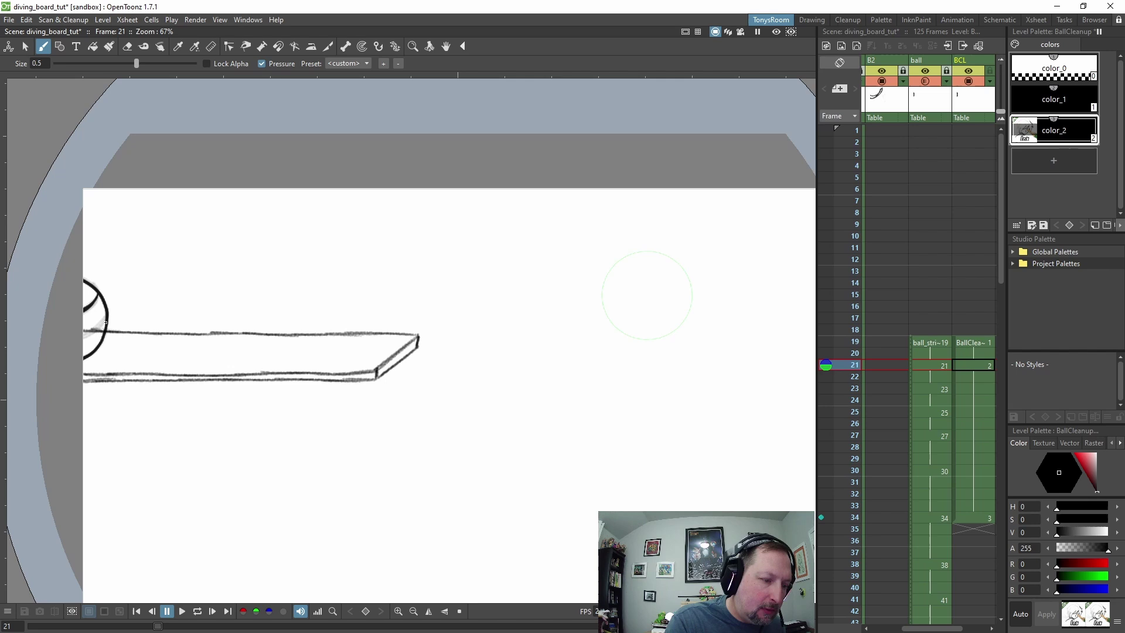
{"action": "left_click_drag", "start_coordinate": [103, 322], "coordinate": [71, 332]}
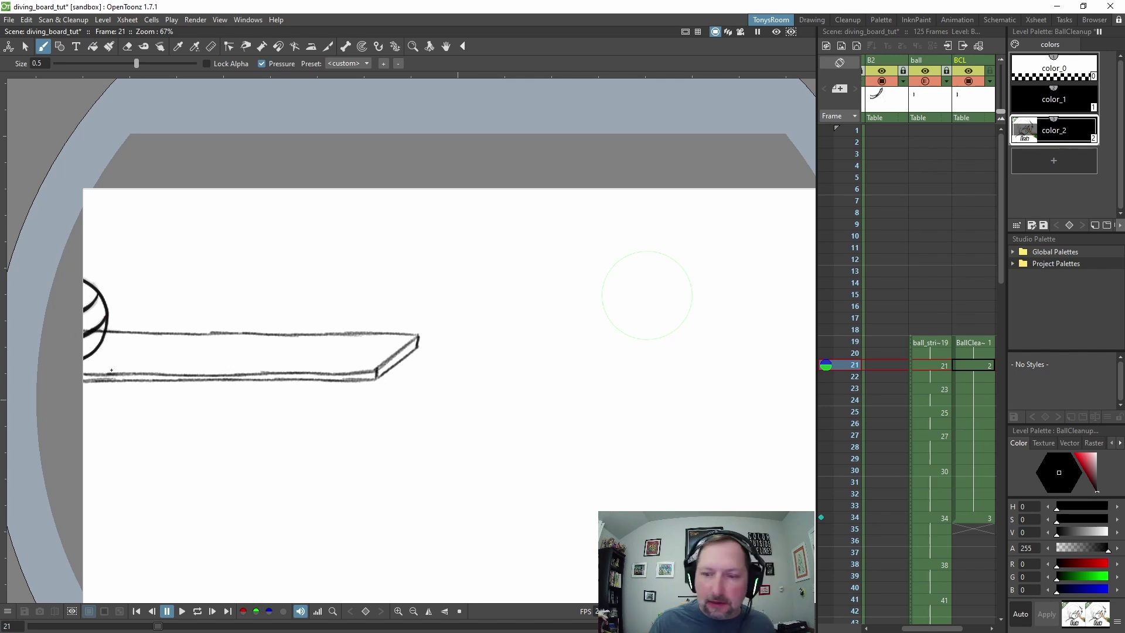
- Start a new cleanup drawing at frame 23, then undo the circle drawn there
{"action": "key", "text": "period"}
{"action": "key", "text": "period"}
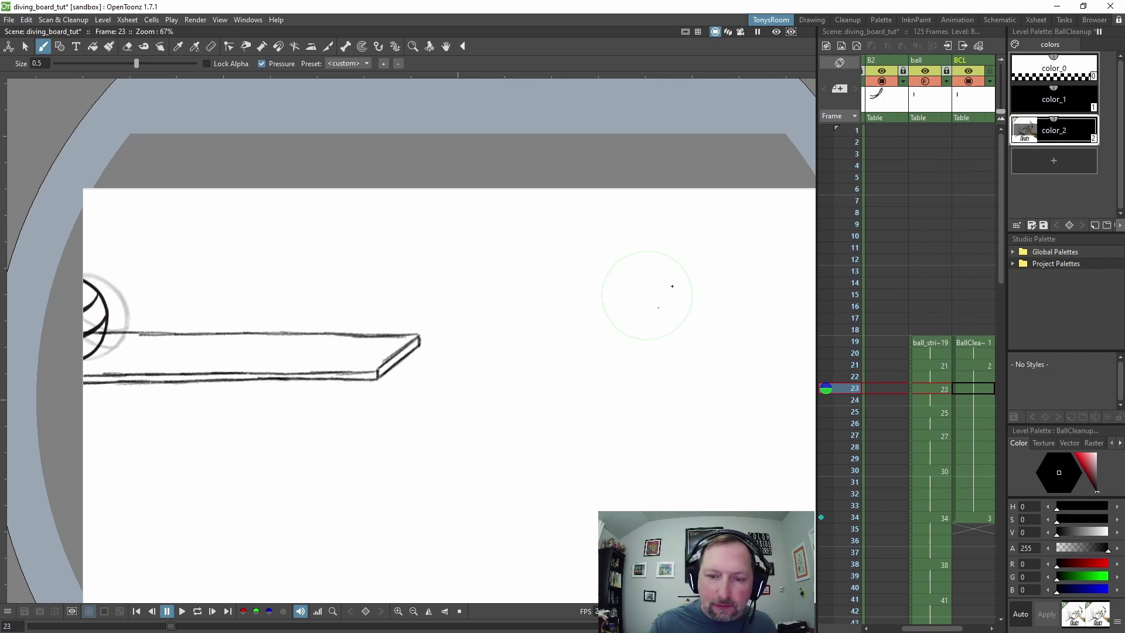
{"action": "key", "text": "alt+d"}
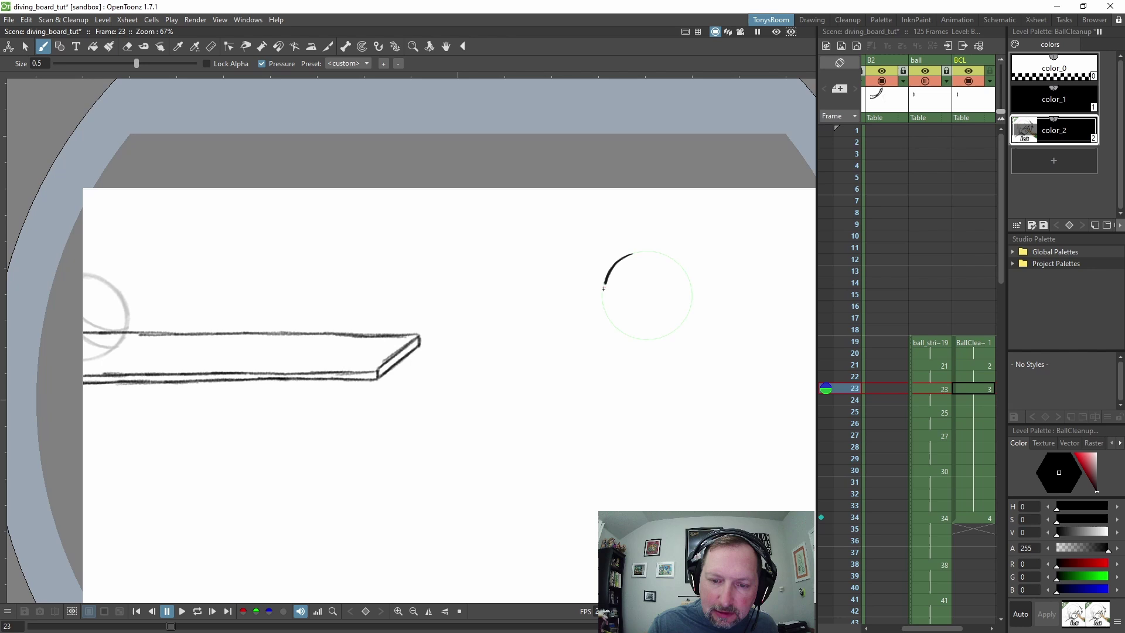
{"action": "mouse_move", "coordinate": [604, 289]}
{"action": "left_mouse_down"}
{"action": "mouse_move", "coordinate": [626, 334]}
{"action": "mouse_move", "coordinate": [672, 333]}
{"action": "left_mouse_up"}
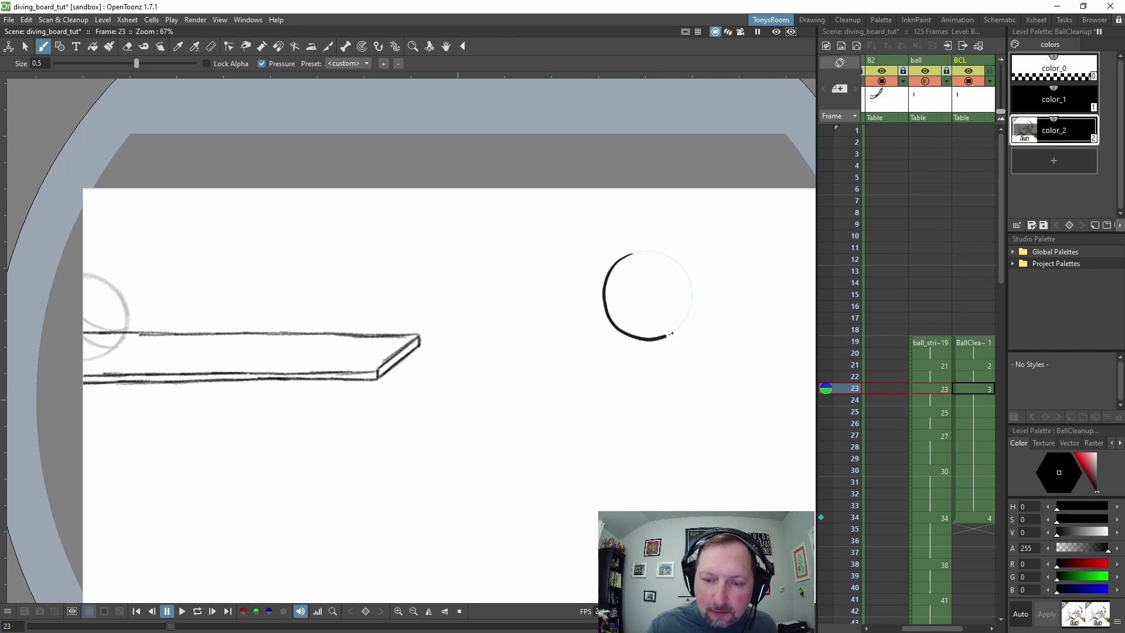
{"action": "mouse_move", "coordinate": [689, 279]}
{"action": "left_mouse_down"}
{"action": "mouse_move", "coordinate": [654, 251]}
{"action": "mouse_move", "coordinate": [620, 259]}
{"action": "mouse_move", "coordinate": [604, 296]}
{"action": "mouse_move", "coordinate": [623, 332]}
{"action": "mouse_move", "coordinate": [664, 336]}
{"action": "mouse_move", "coordinate": [689, 314]}
{"action": "mouse_move", "coordinate": [689, 279]}
{"action": "mouse_move", "coordinate": [642, 253]}
{"action": "left_mouse_up"}
{"action": "key", "text": "ctrl+z"}
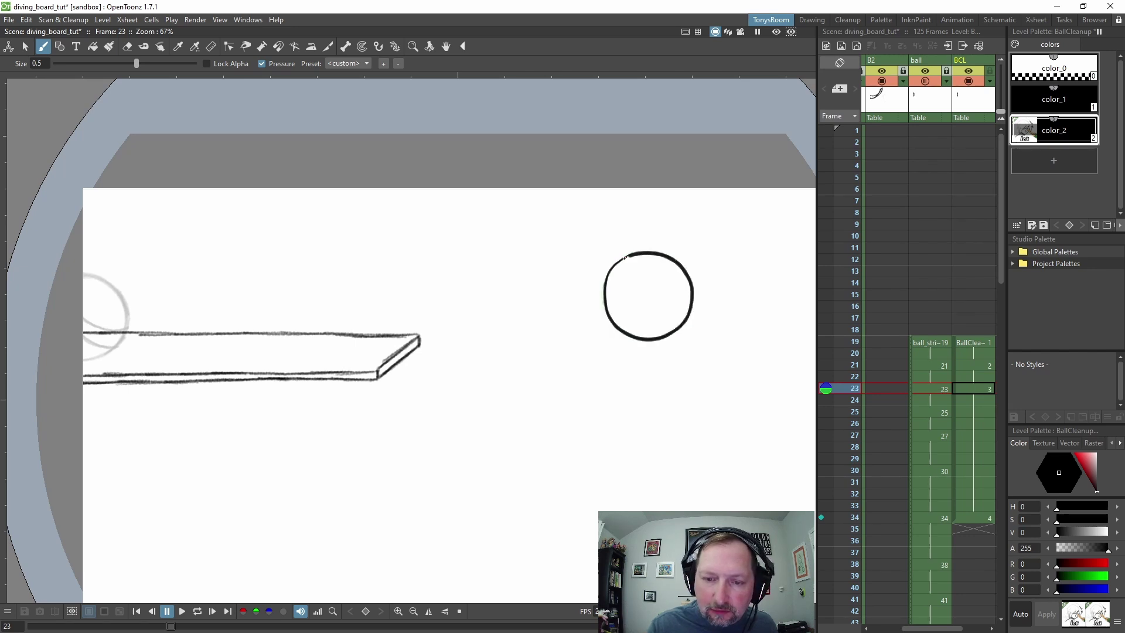
- Ink the ball's diagonal stripe and lower-left outline on frame 25
{"action": "key", "text": "period"}
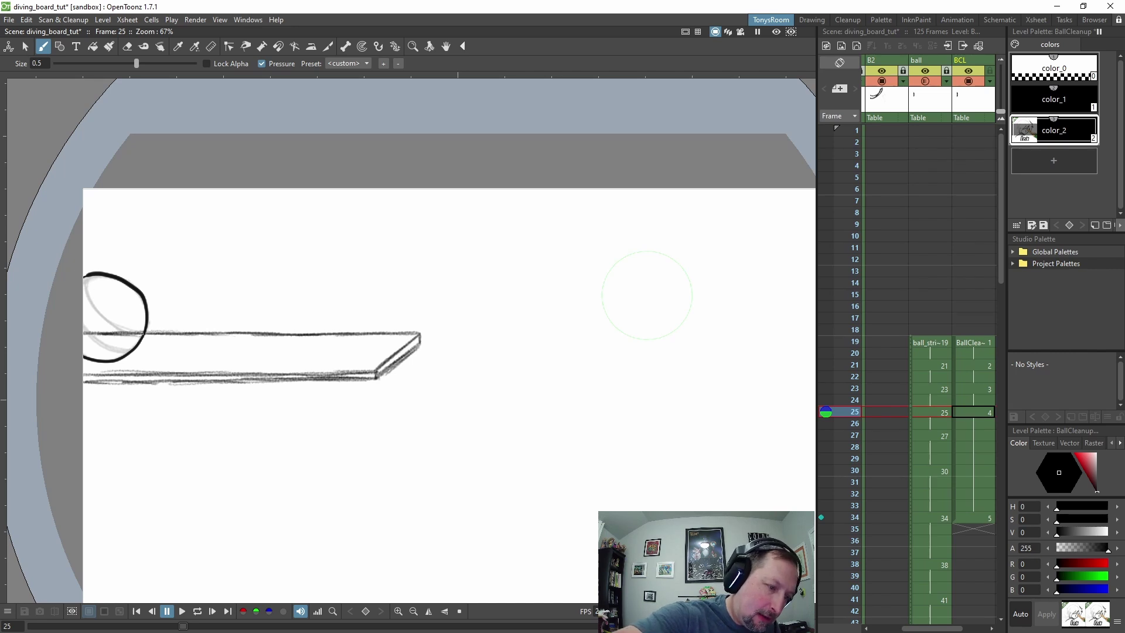
{"action": "mouse_move", "coordinate": [142, 333]}
{"action": "left_mouse_down"}
{"action": "mouse_move", "coordinate": [96, 307]}
{"action": "mouse_move", "coordinate": [83, 273]}
{"action": "left_mouse_up"}
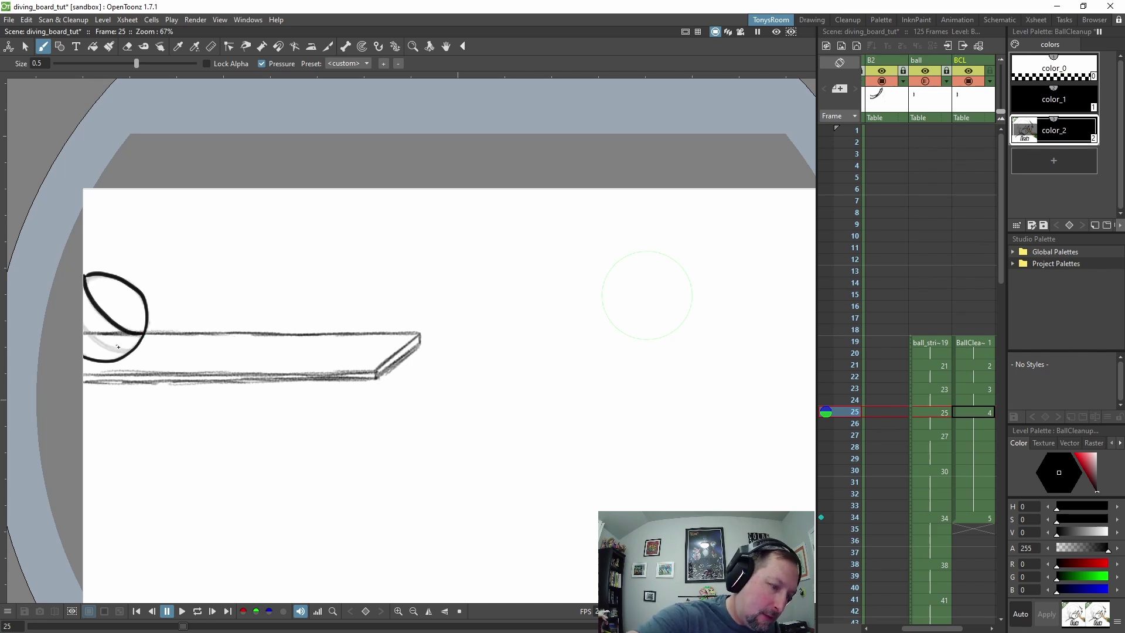
{"action": "left_click_drag", "start_coordinate": [106, 348], "coordinate": [77, 317]}
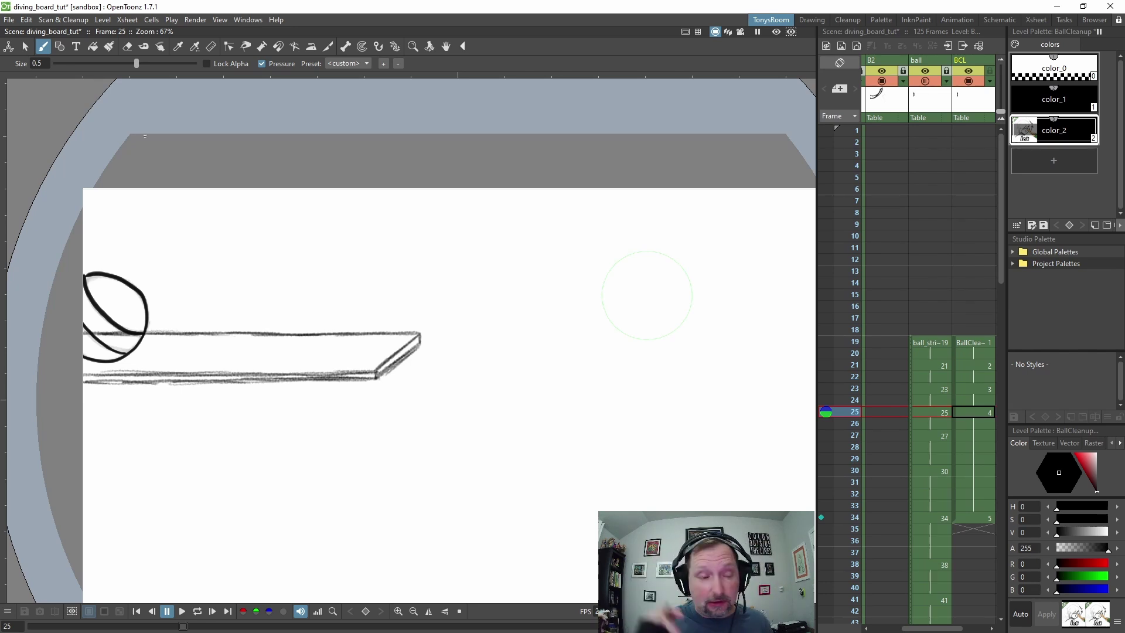
- On frame 27, draw a clean circle and move it onto the ball on the board
{"action": "key", "text": "period"}
{"action": "key", "text": "period"}
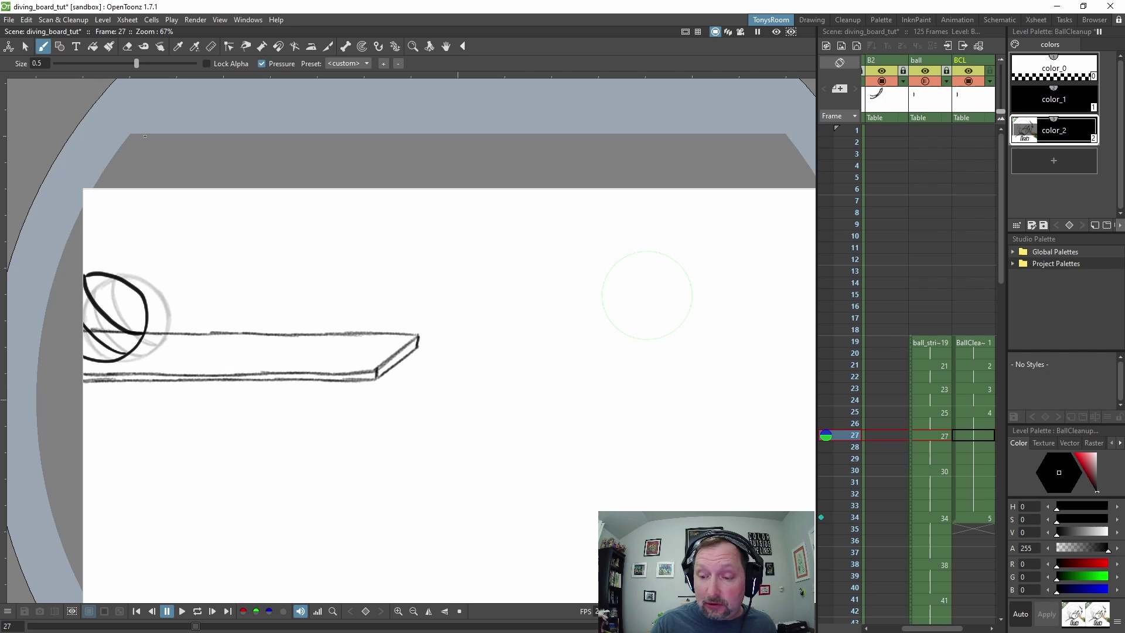
{"action": "key", "text": "comma"}
{"action": "key", "text": "comma"}
{"action": "key", "text": "period"}
{"action": "key", "text": "period"}
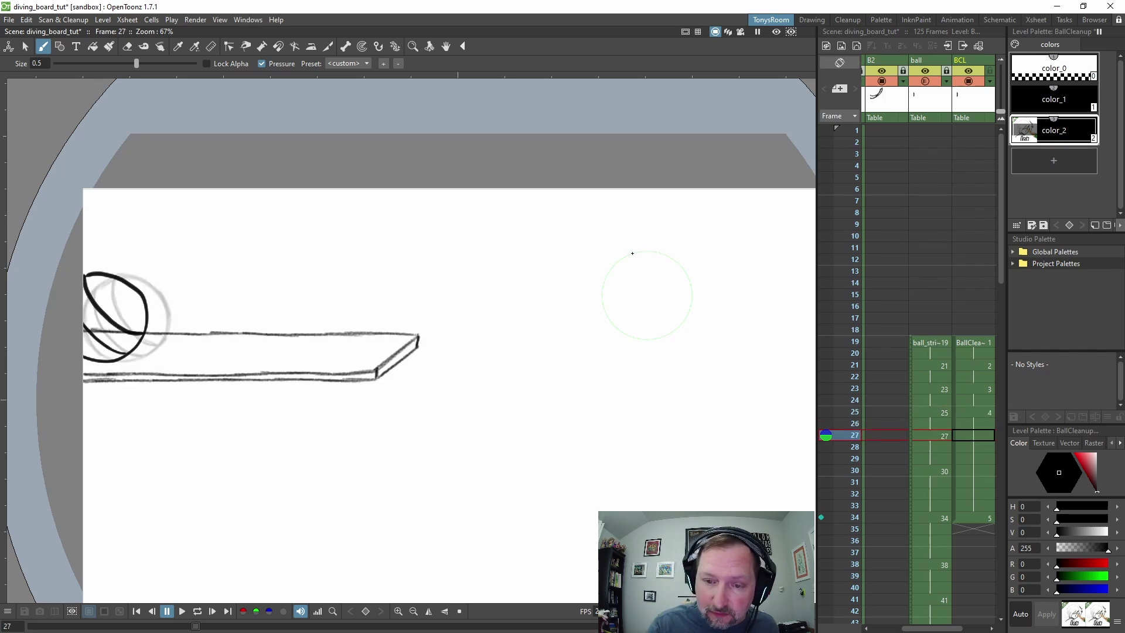
{"action": "left_click_drag", "start_coordinate": [632, 253], "coordinate": [615, 263]}
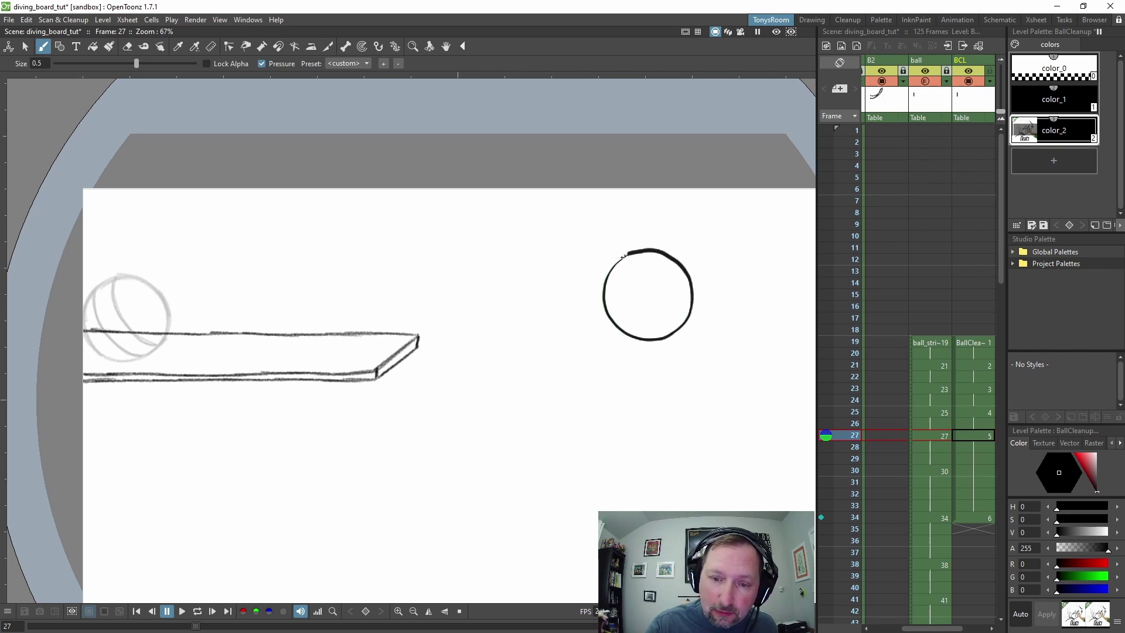
{"action": "key", "text": "s"}
{"action": "mouse_move", "coordinate": [665, 233]}
{"action": "left_mouse_down"}
{"action": "mouse_move", "coordinate": [725, 264]}
{"action": "mouse_move", "coordinate": [665, 235]}
{"action": "left_mouse_up"}
{"action": "left_click_drag", "start_coordinate": [665, 304], "coordinate": [143, 328]}
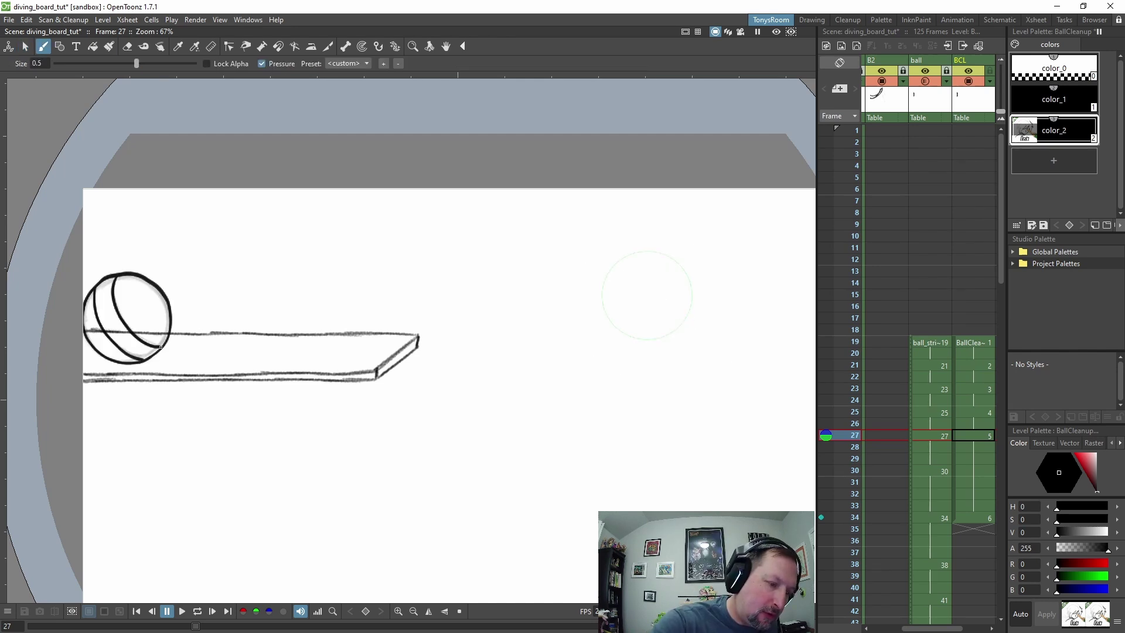
- Draw a clean circle for frame 34's ball and lasso it at the upper right
{"action": "key", "text": "comma"}
{"action": "key", "text": "comma"}
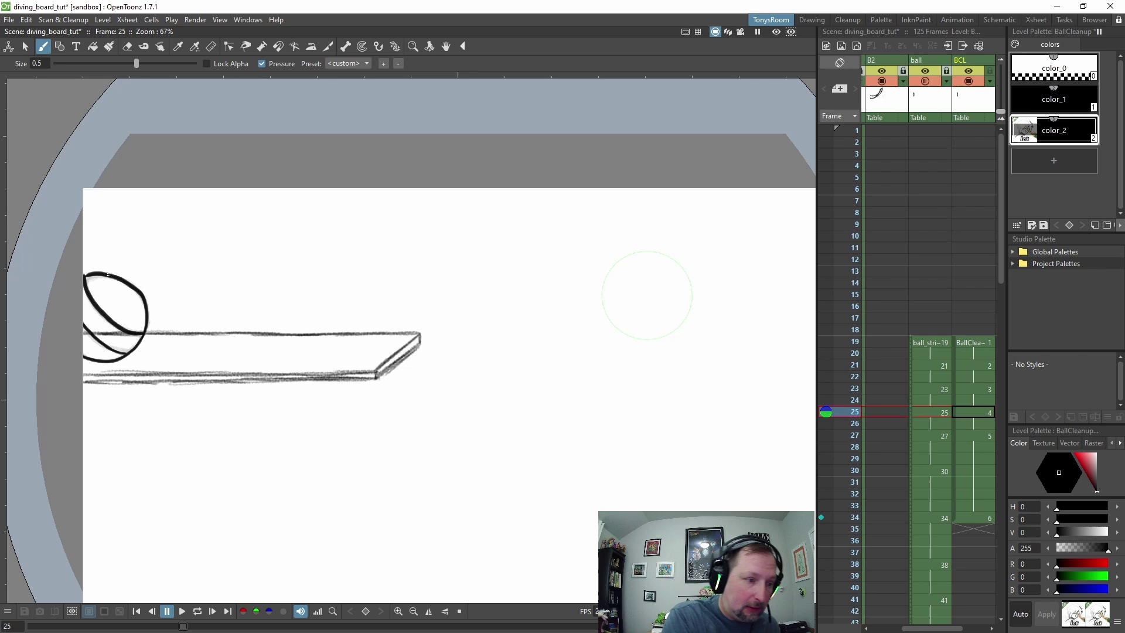
{"action": "key", "text": "comma"}
{"action": "key", "text": "comma"}
{"action": "key", "text": "comma"}
{"action": "key", "text": "comma"}
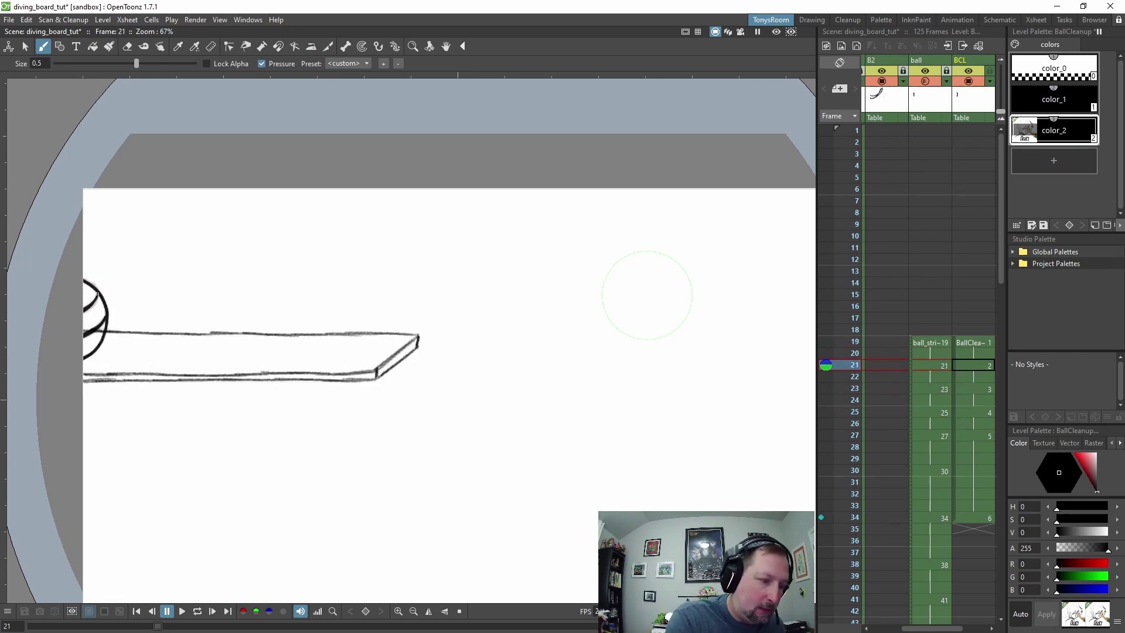
{"action": "mouse_move", "coordinate": [655, 219]}
{"action": "left_mouse_down"}
{"action": "mouse_move", "coordinate": [649, 306]}
{"action": "mouse_move", "coordinate": [695, 293]}
{"action": "mouse_move", "coordinate": [695, 235]}
{"action": "left_mouse_up"}
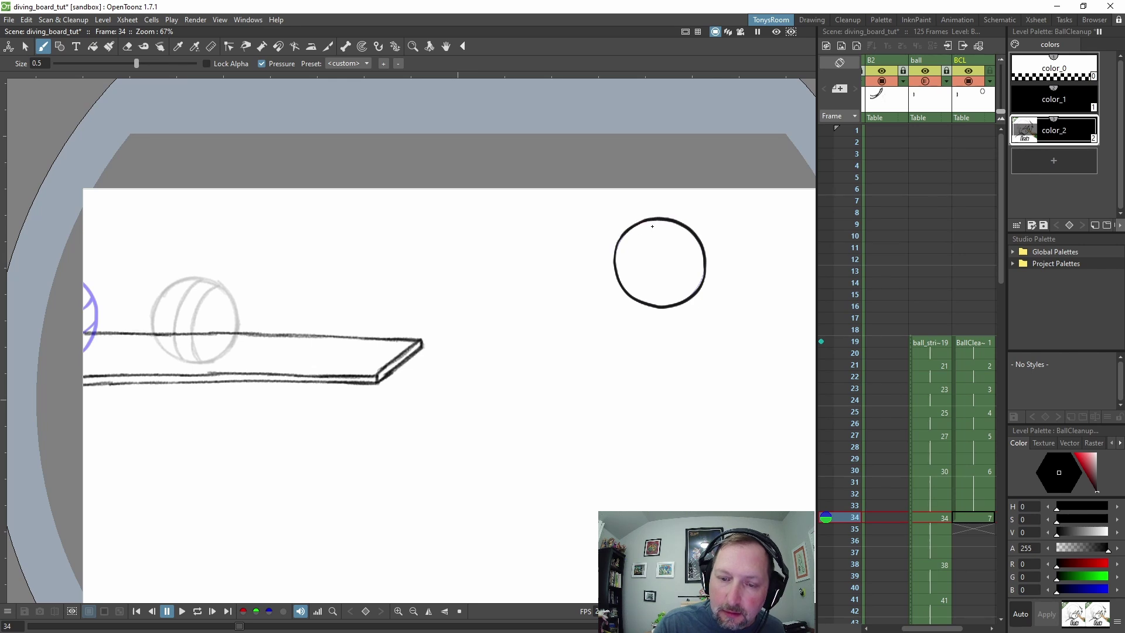
{"action": "key", "text": "s"}
{"action": "mouse_move", "coordinate": [644, 194]}
{"action": "left_mouse_down"}
{"action": "mouse_move", "coordinate": [736, 304]}
{"action": "mouse_move", "coordinate": [745, 265]}
{"action": "left_mouse_up"}
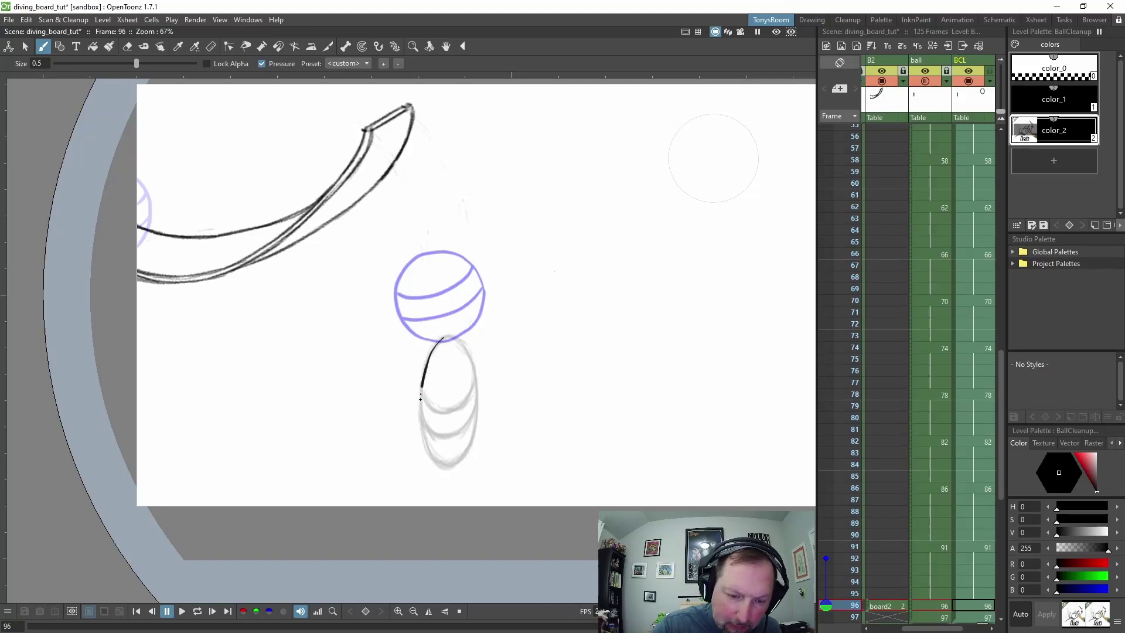
- Ink the frame 96 stretched ball's left outline and two curved stripes
{"action": "mouse_move", "coordinate": [420, 399]}
{"action": "left_mouse_down"}
{"action": "mouse_move", "coordinate": [427, 447]}
{"action": "mouse_move", "coordinate": [452, 464]}
{"action": "mouse_move", "coordinate": [476, 409]}
{"action": "mouse_move", "coordinate": [467, 361]}
{"action": "mouse_move", "coordinate": [449, 337]}
{"action": "left_mouse_up"}
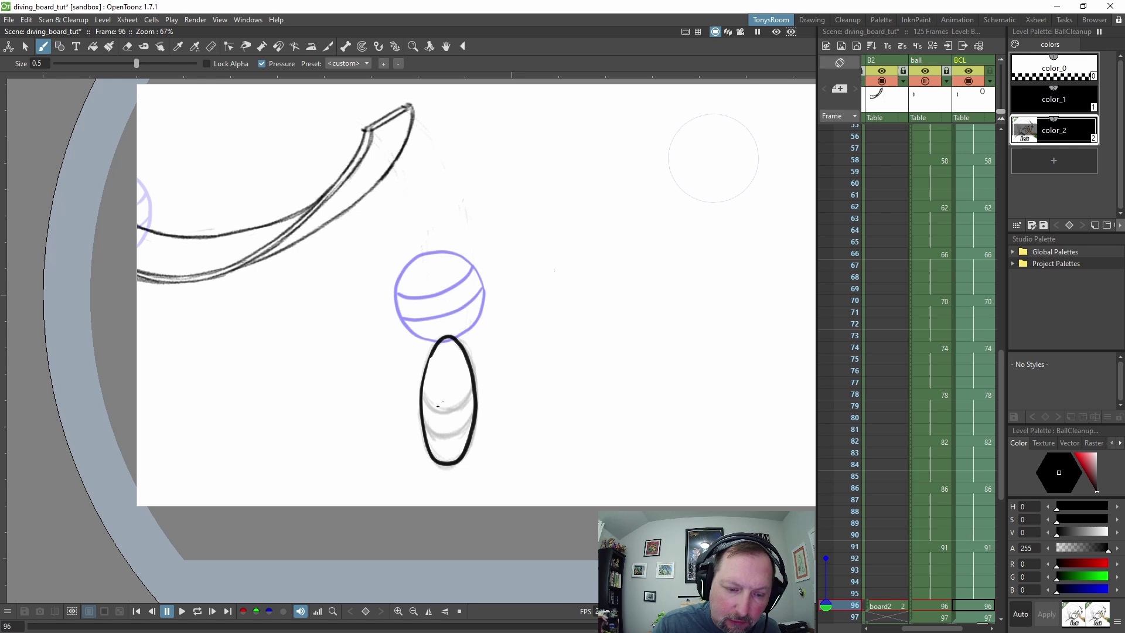
{"action": "mouse_move", "coordinate": [422, 396]}
{"action": "left_mouse_down"}
{"action": "mouse_move", "coordinate": [444, 412]}
{"action": "mouse_move", "coordinate": [473, 391]}
{"action": "left_mouse_up"}
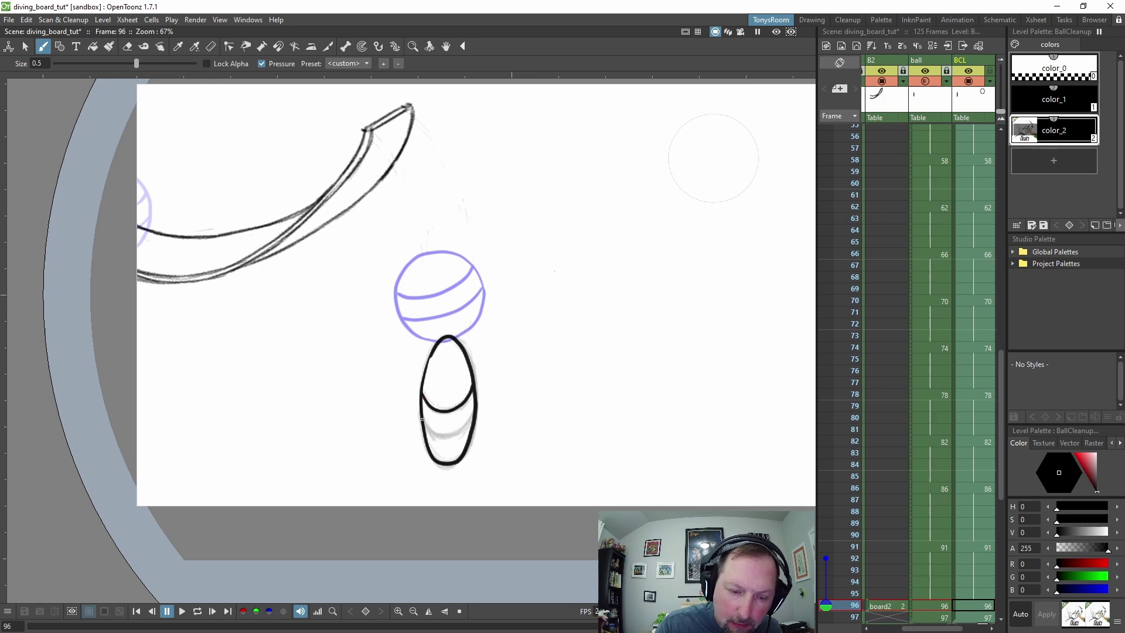
{"action": "mouse_move", "coordinate": [422, 418]}
{"action": "left_mouse_down"}
{"action": "mouse_move", "coordinate": [440, 437]}
{"action": "mouse_move", "coordinate": [475, 412]}
{"action": "left_mouse_up"}
{"action": "key", "text": "shift+comma"}
{"action": "key", "text": "shift+period"}
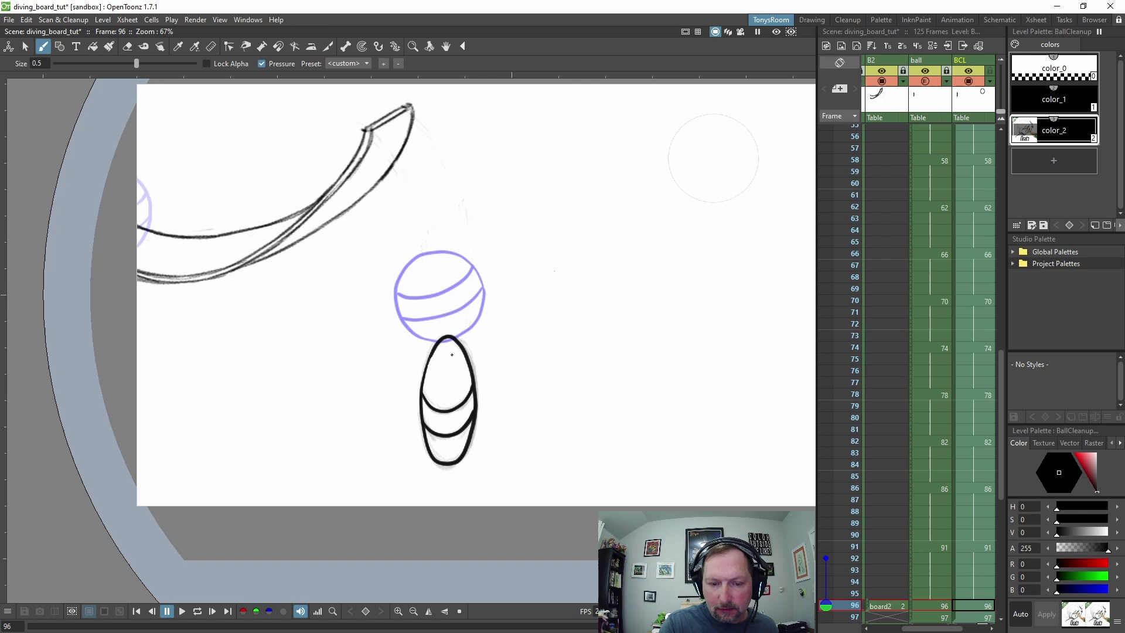
- On frame 97, ink the ball's lower arch and the stripe arch above it
{"action": "key", "text": "shift+period"}
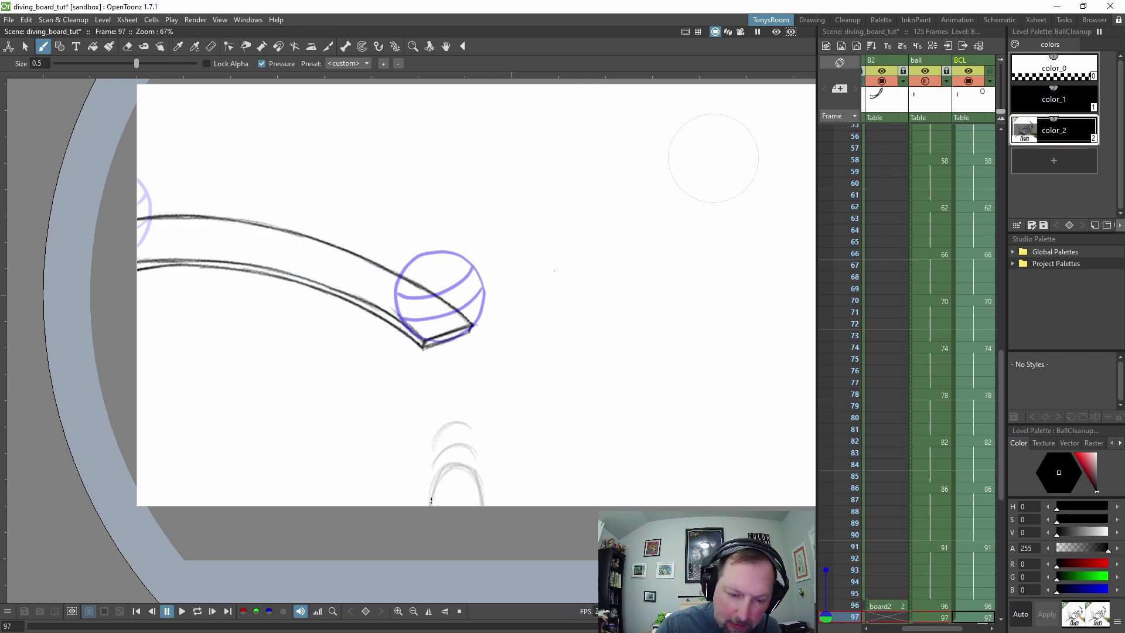
{"action": "mouse_move", "coordinate": [431, 500]}
{"action": "left_mouse_down"}
{"action": "mouse_move", "coordinate": [461, 466]}
{"action": "mouse_move", "coordinate": [480, 488]}
{"action": "mouse_move", "coordinate": [481, 535]}
{"action": "left_mouse_up"}
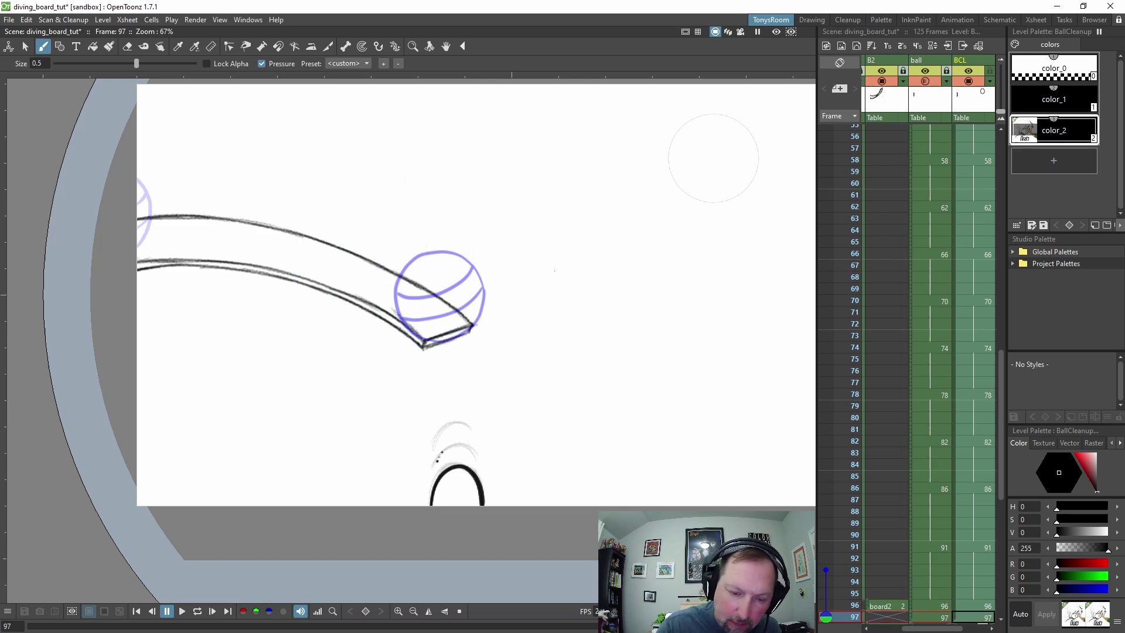
{"action": "mouse_move", "coordinate": [438, 460]}
{"action": "left_mouse_down"}
{"action": "mouse_move", "coordinate": [473, 458]}
{"action": "mouse_move", "coordinate": [469, 433]}
{"action": "left_mouse_up"}
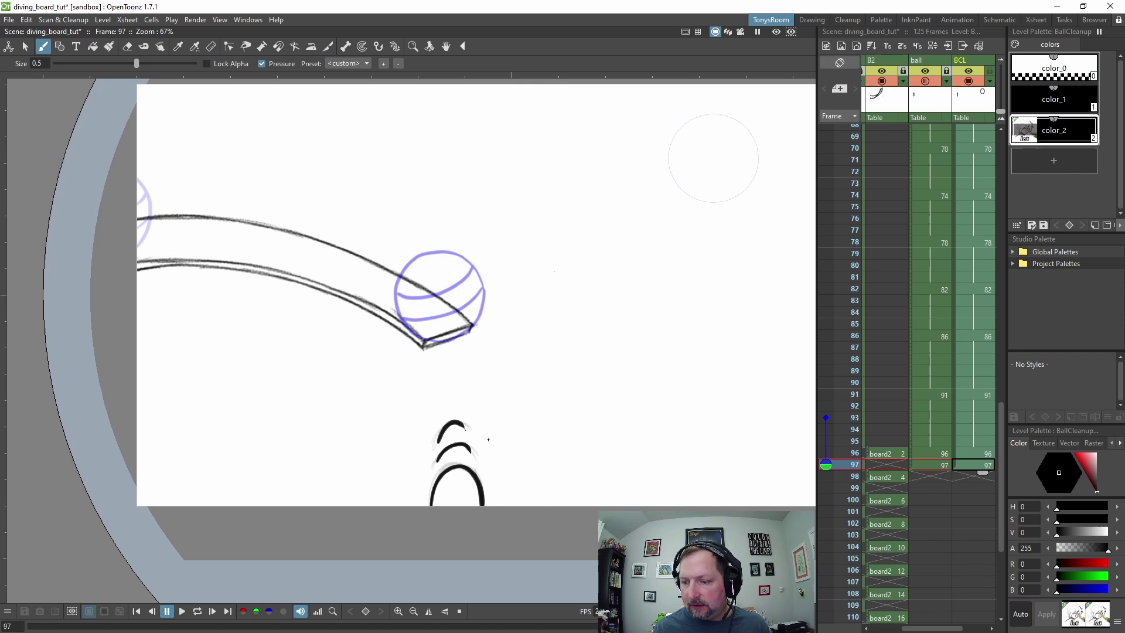
- Disable onion skin, scrub to frame 20, then step back to frame 19
{"action": "left_click", "coordinate": [826, 418]}
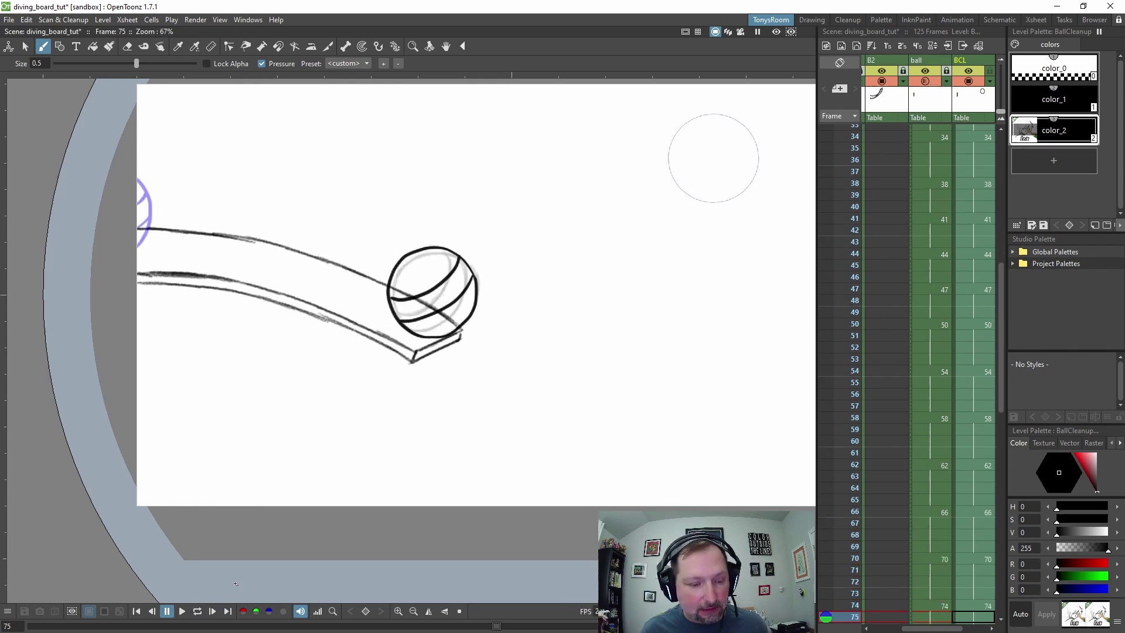
{"action": "left_click", "coordinate": [98, 625]}
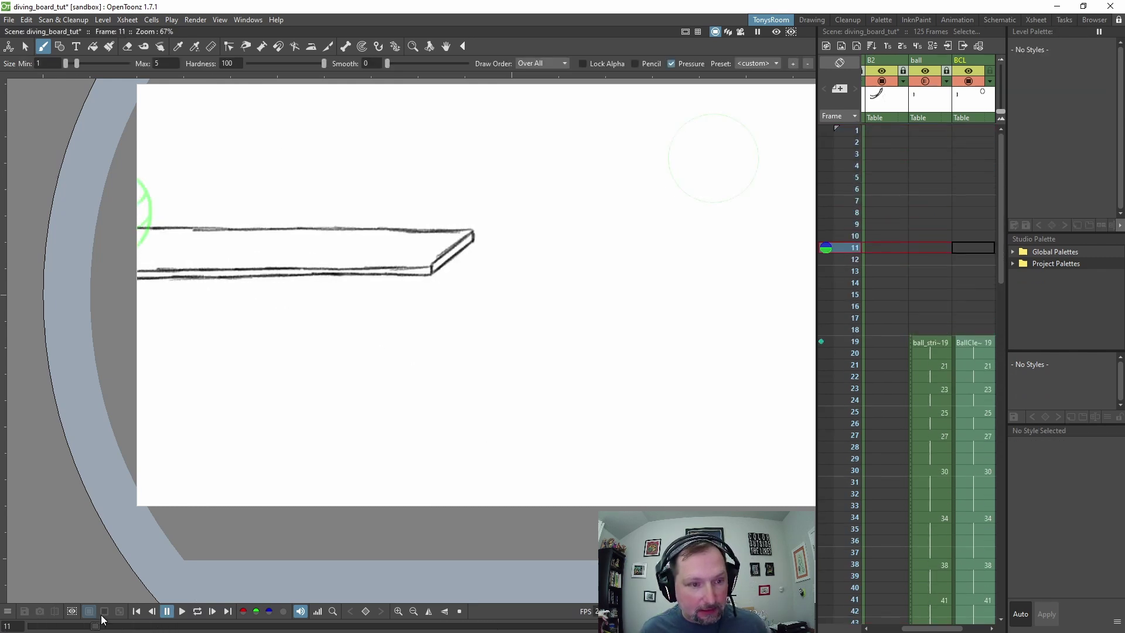
{"action": "left_click_drag", "start_coordinate": [103, 620], "coordinate": [152, 613]}
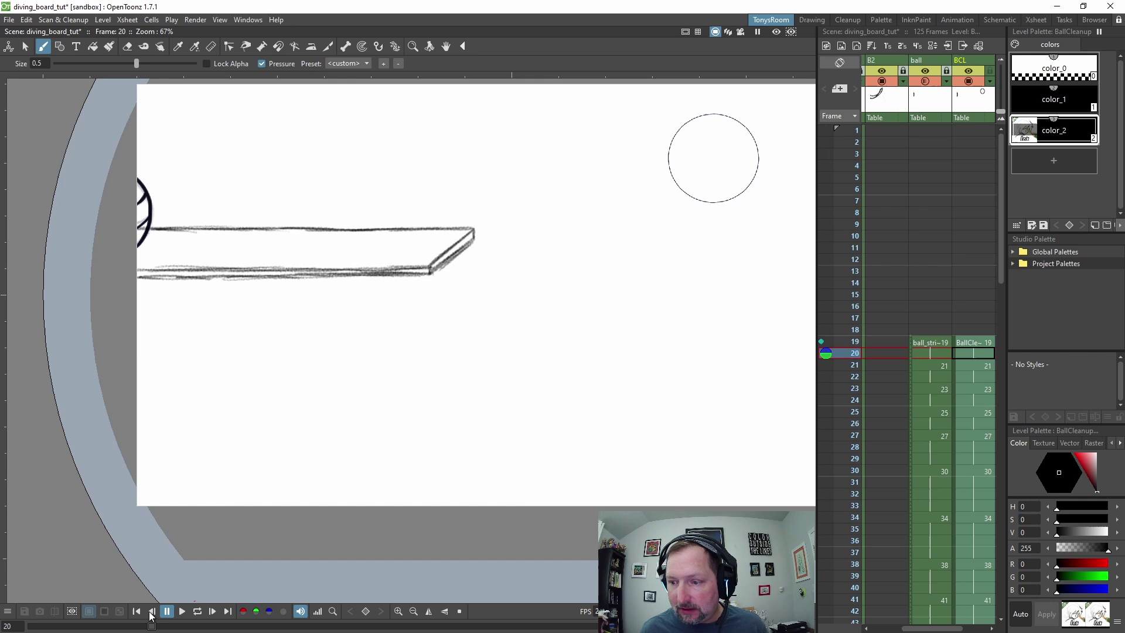
{"action": "left_click", "coordinate": [152, 611]}
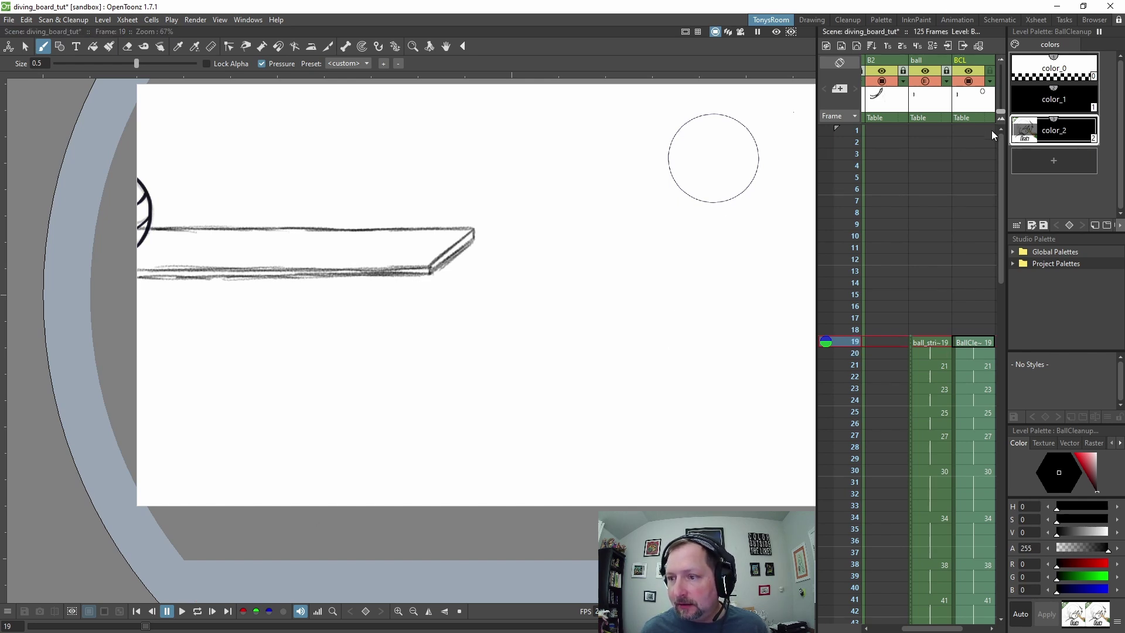
- Add a new color_3 style and tune it to a muted green (H 120, S 59, V 63)
{"action": "left_click", "coordinate": [1068, 160]}
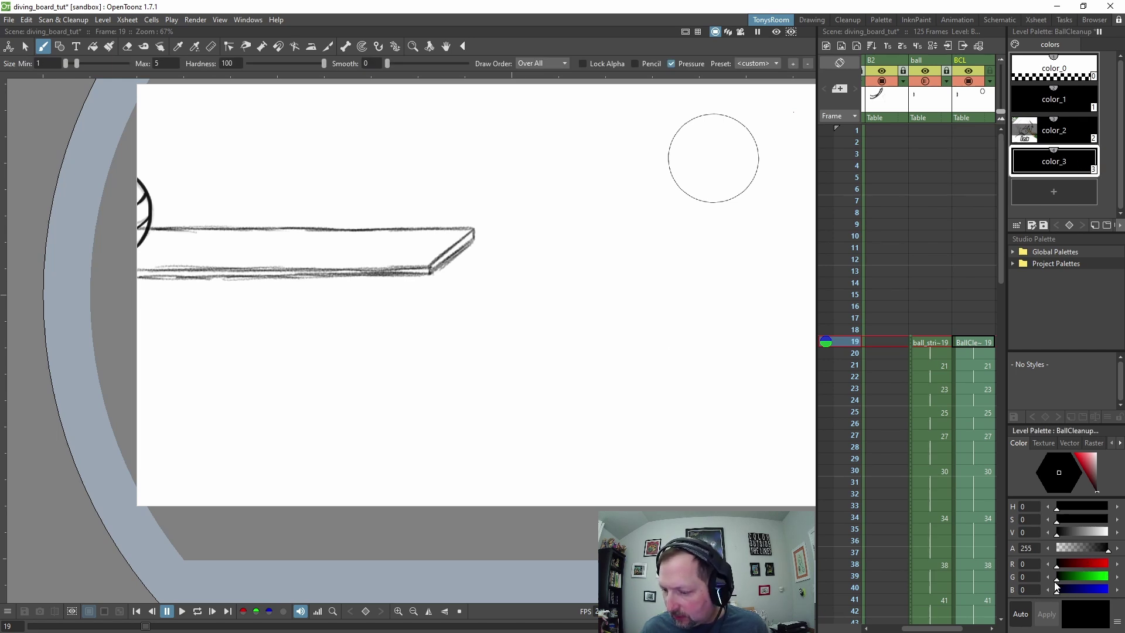
{"action": "left_click_drag", "start_coordinate": [1055, 583], "coordinate": [1112, 582]}
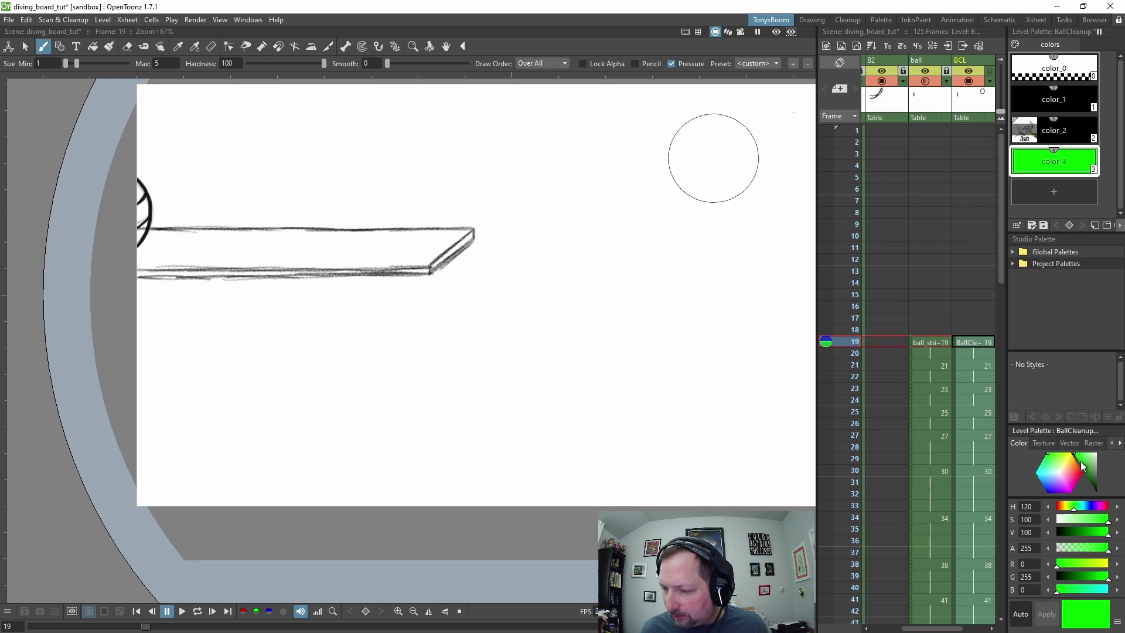
{"action": "left_click_drag", "start_coordinate": [1079, 462], "coordinate": [1082, 468]}
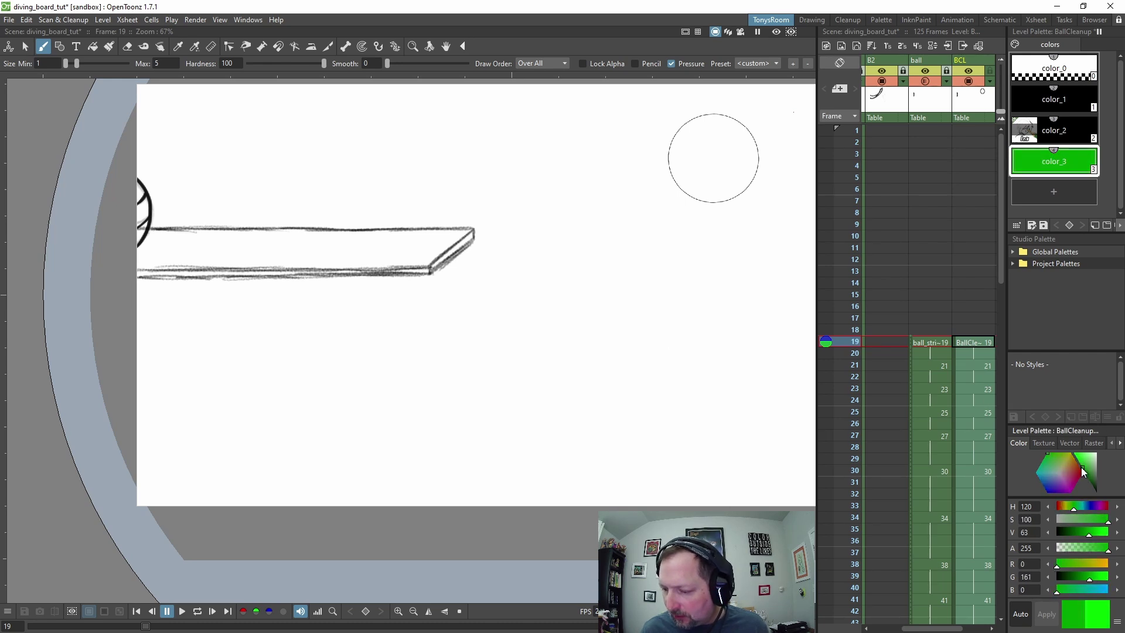
{"action": "left_click", "coordinate": [1087, 519]}
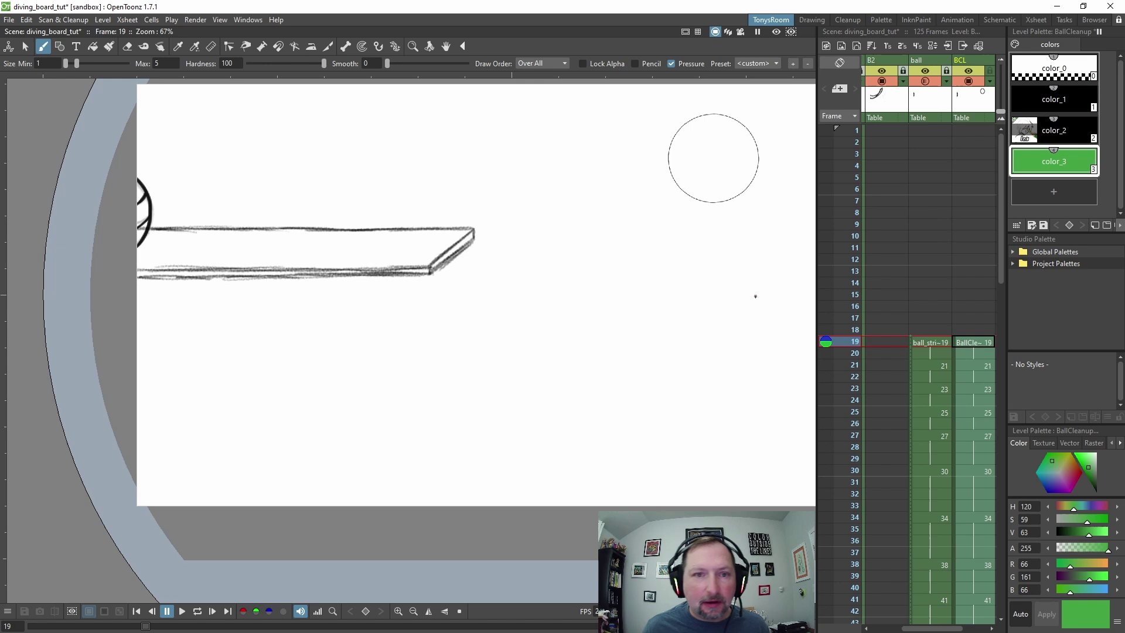
{"action": "left_click", "coordinate": [96, 47]}
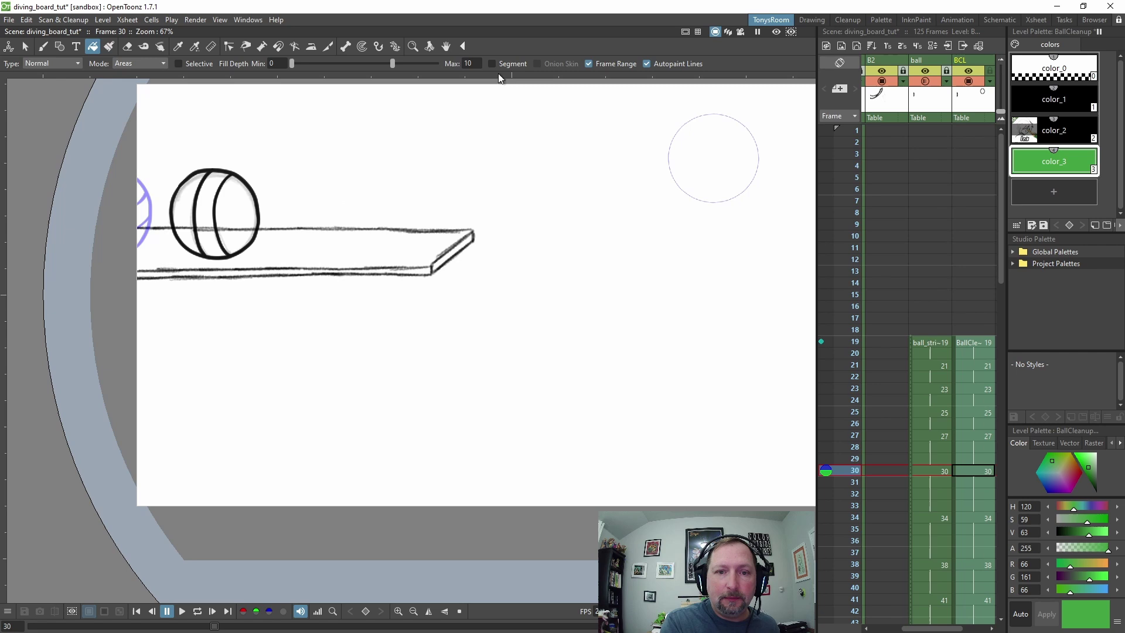
- Toggle the Fill tool's Frame Range option and jump to frame 30
{"action": "left_click", "coordinate": [589, 63]}
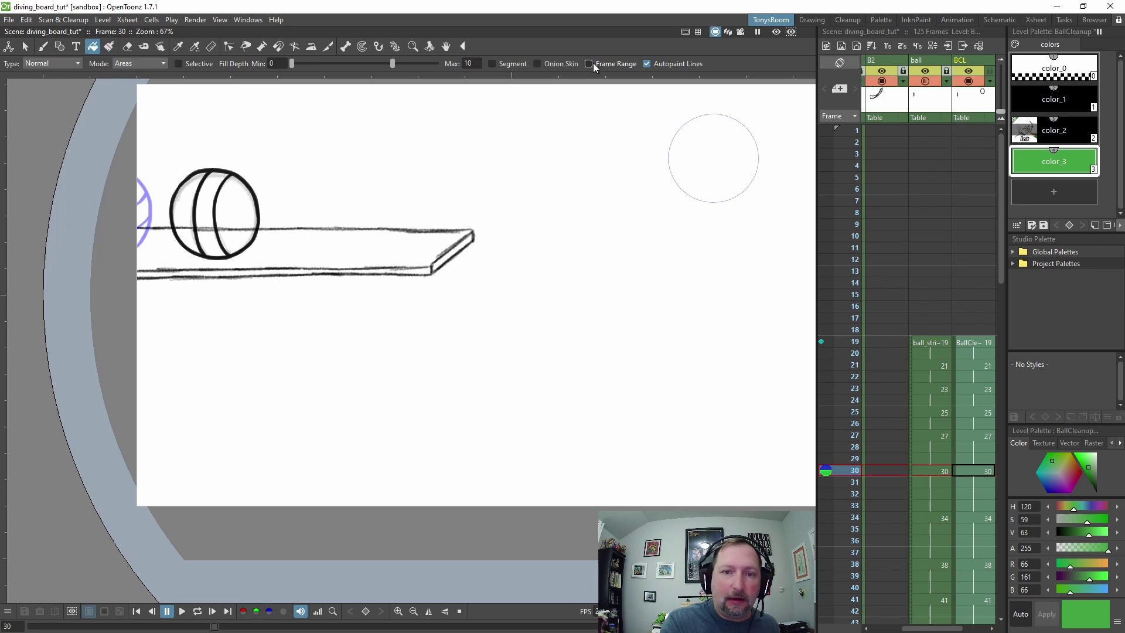
{"action": "left_click", "coordinate": [589, 63]}
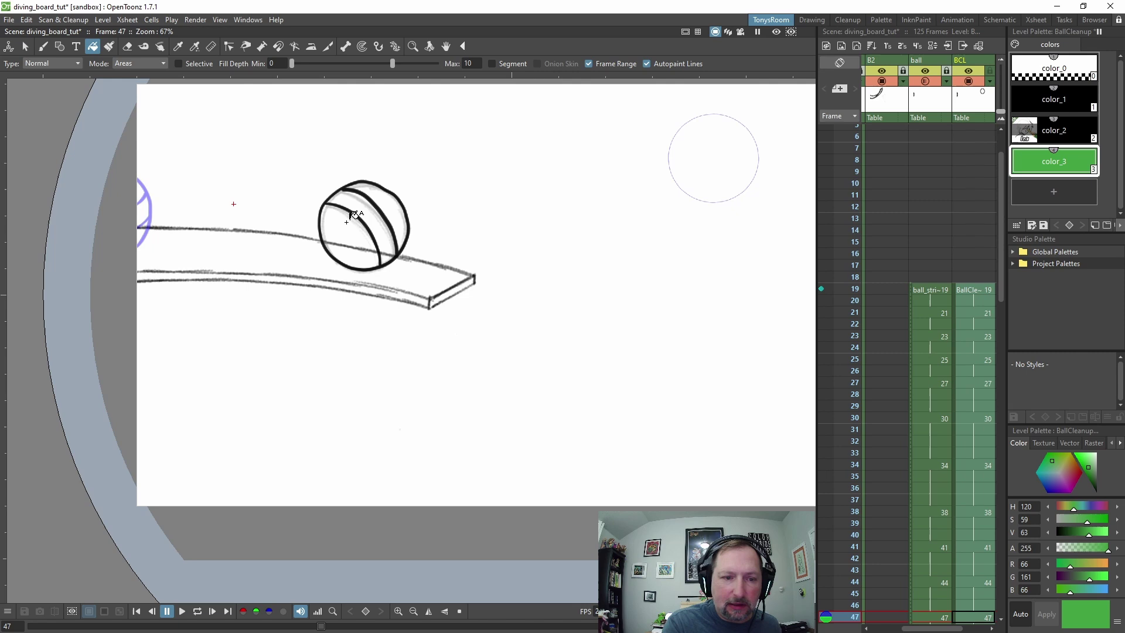
{"action": "key", "text": "alt+comma"}
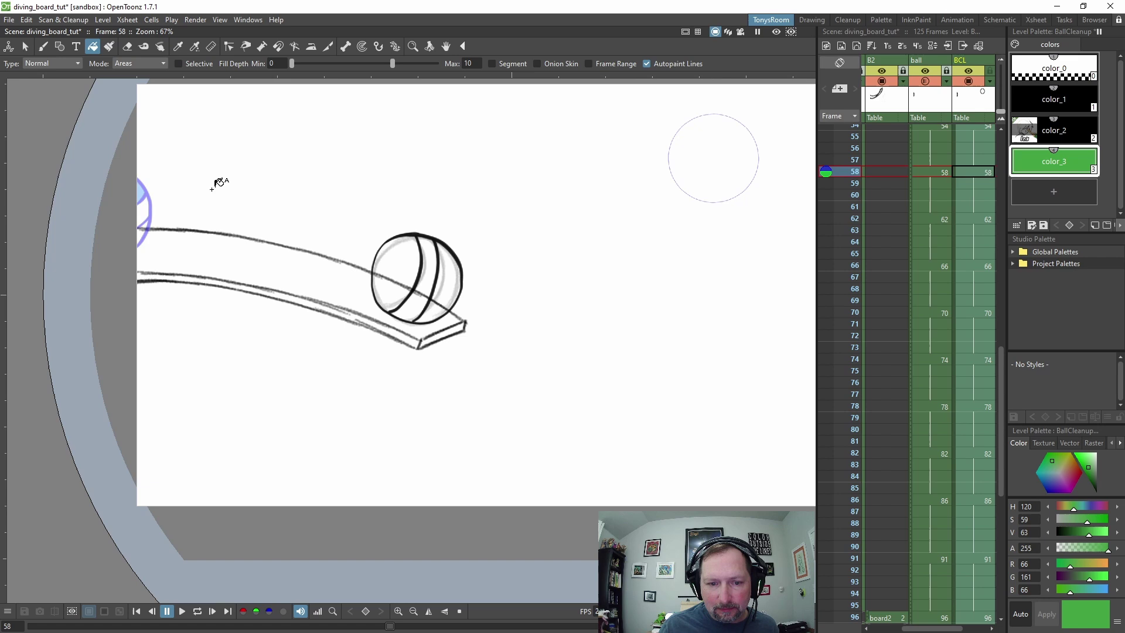
- Turn off Frame Range and fill the frame 47 ball sections green
{"action": "left_click", "coordinate": [589, 63]}
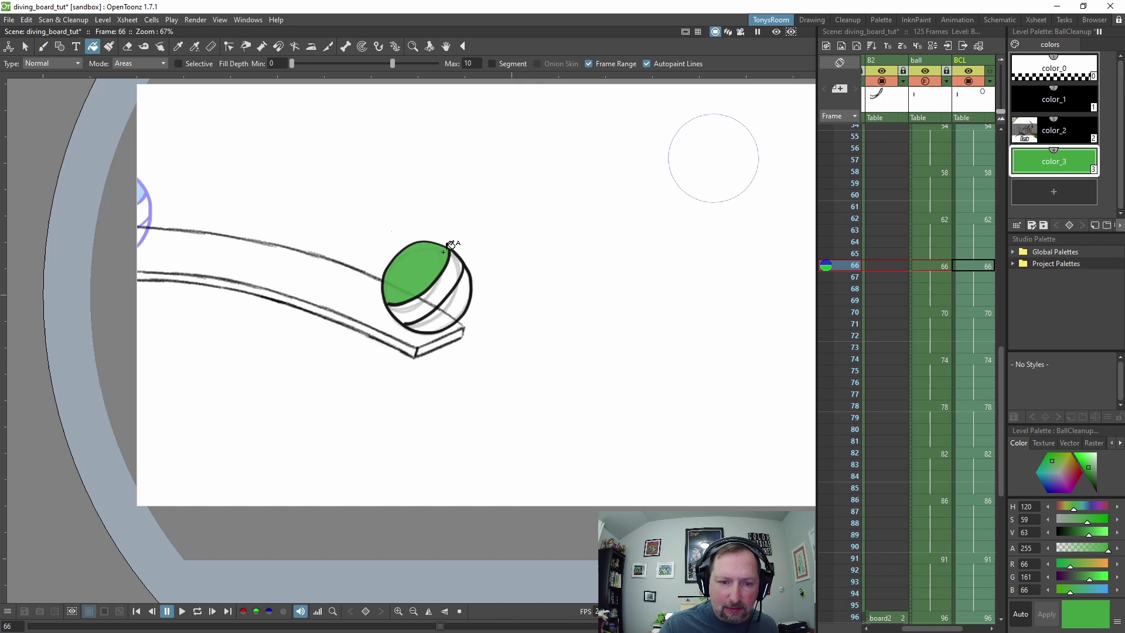
{"action": "left_click", "coordinate": [588, 63]}
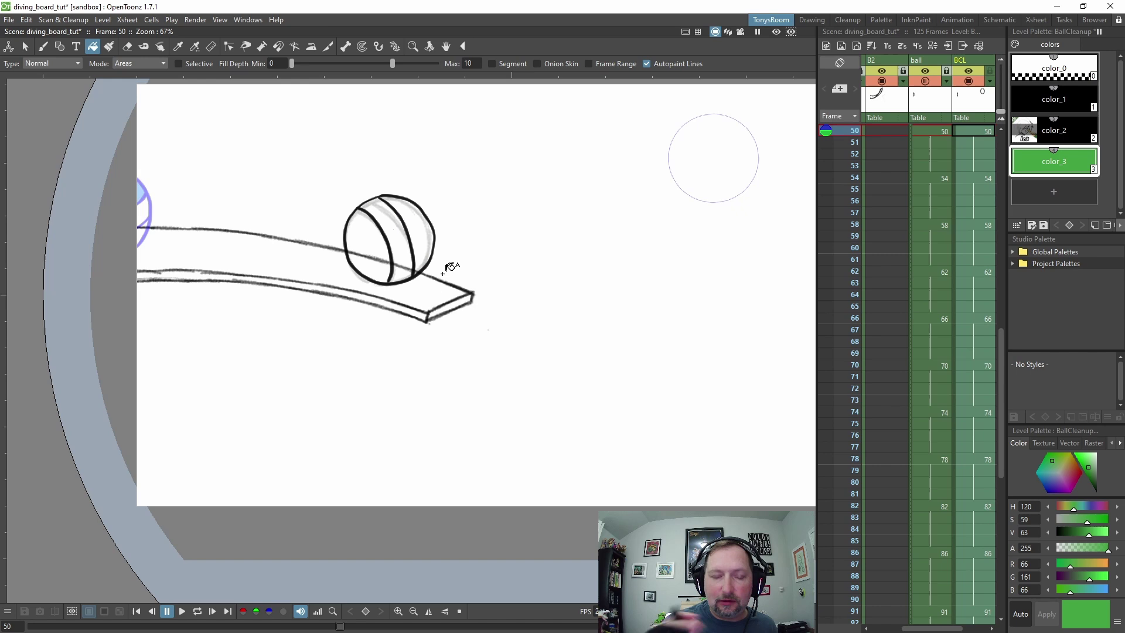
{"action": "left_click", "coordinate": [425, 226]}
{"action": "left_click", "coordinate": [376, 245]}
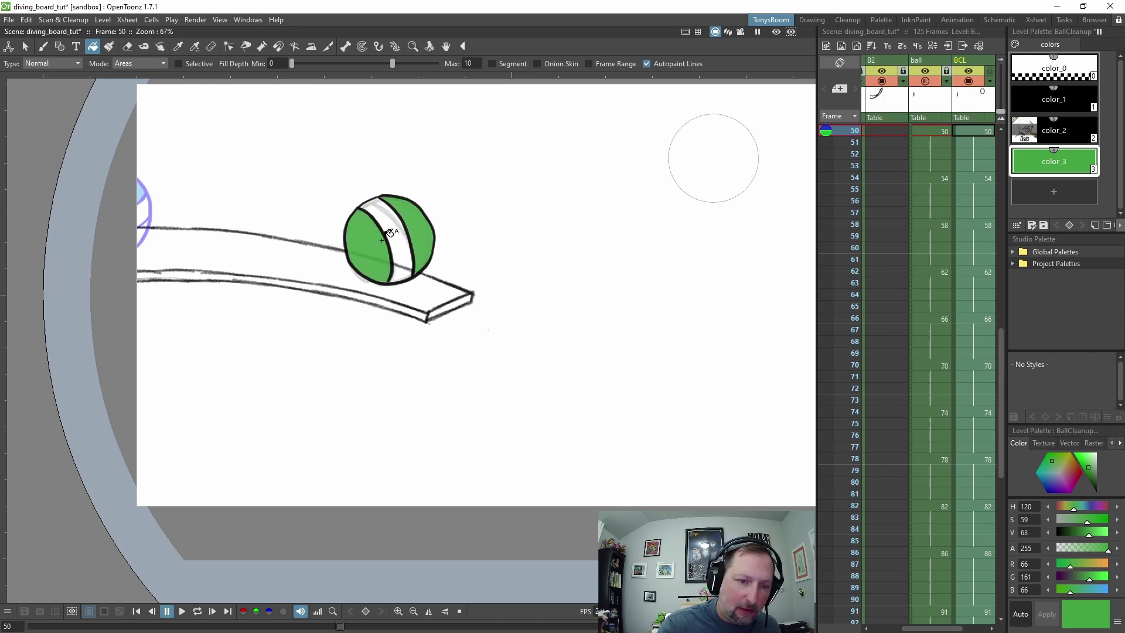
{"action": "left_click", "coordinate": [361, 236]}
{"action": "left_click", "coordinate": [404, 208]}
- Fill the ball's lower sections green on frames 44, 41 and 38, then play back
{"action": "key", "text": "shift+comma"}
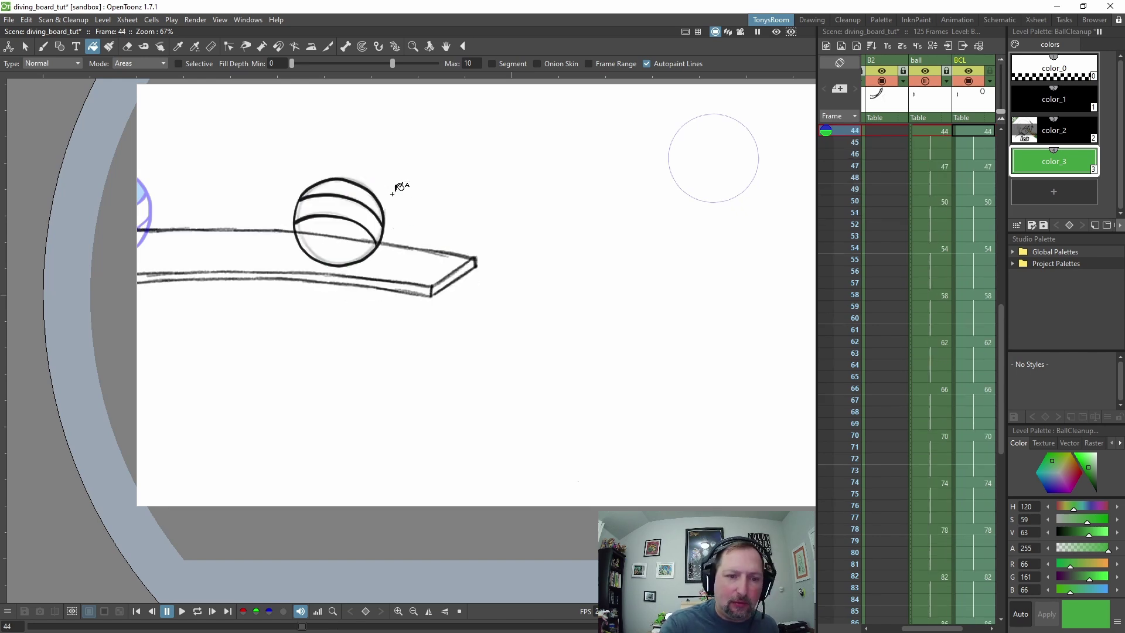
{"action": "left_click", "coordinate": [351, 236]}
{"action": "key", "text": "shift+comma"}
{"action": "left_click", "coordinate": [322, 232]}
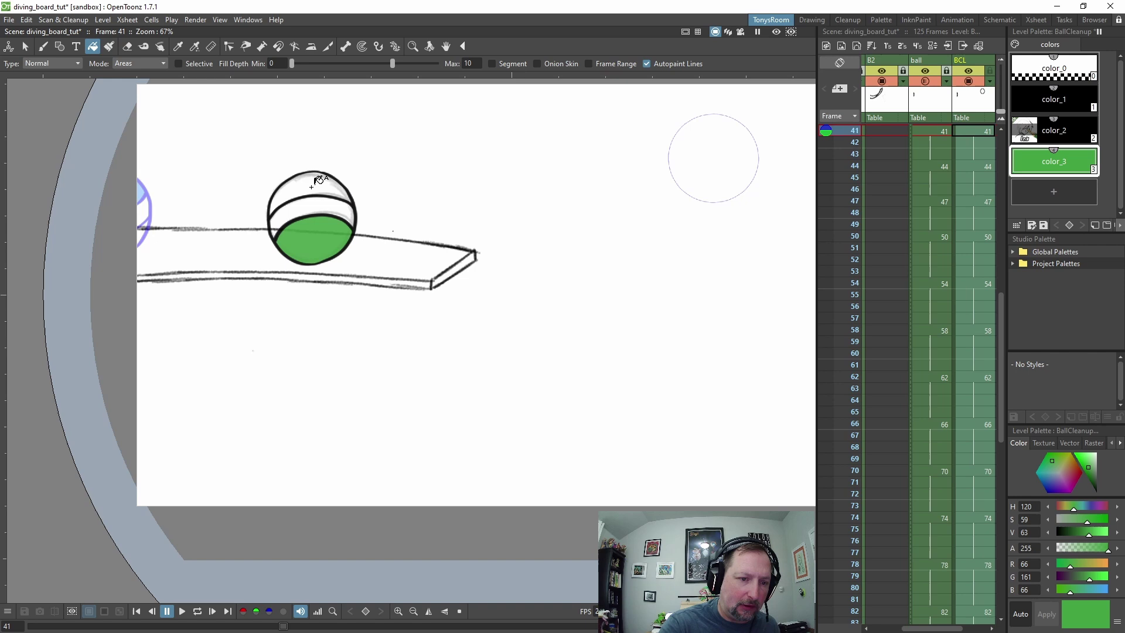
{"action": "key", "text": "shift+comma"}
{"action": "left_click", "coordinate": [302, 226]}
{"action": "key", "text": "p"}
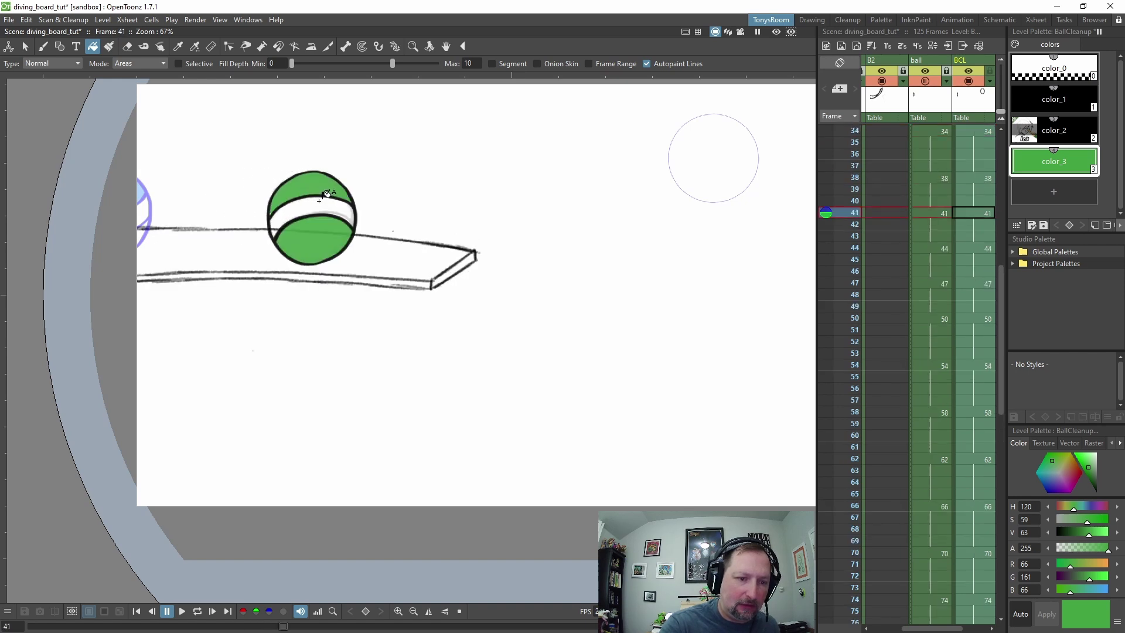
- Fill the ball's left and right sections on frame 30 and top section on frame 25
{"action": "key", "text": "shift+comma"}
{"action": "key", "text": "shift+comma"}
{"action": "key", "text": "shift+comma"}
{"action": "key", "text": "shift+comma"}
{"action": "key", "text": "shift+comma"}
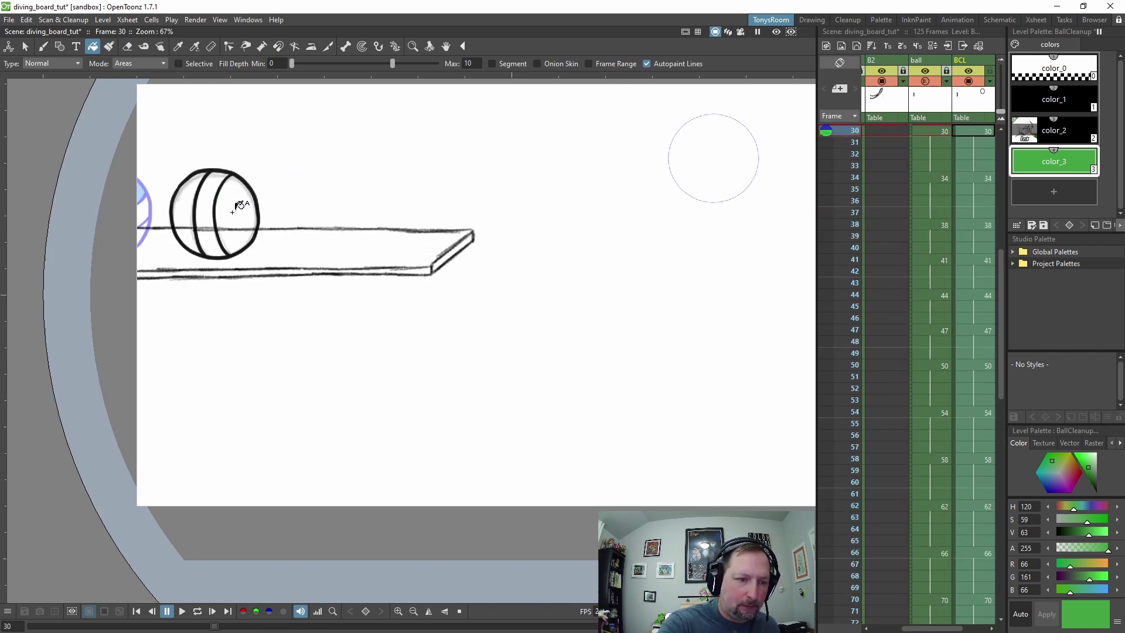
{"action": "left_click", "coordinate": [239, 196]}
{"action": "left_click", "coordinate": [191, 197]}
{"action": "key", "text": "shift+comma"}
{"action": "key", "text": "shift+comma"}
{"action": "left_click", "coordinate": [171, 202]}
{"action": "key", "text": "shift+period"}
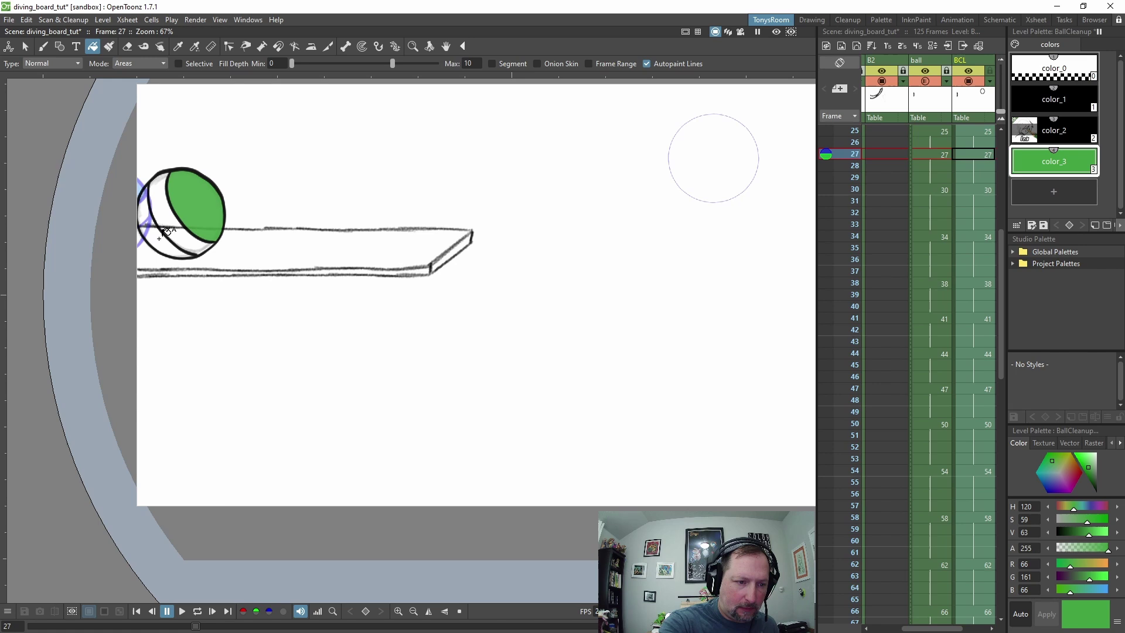
{"action": "key", "text": "shift+comma"}
{"action": "key", "text": "shift+comma"}
{"action": "key", "text": "shift+comma"}
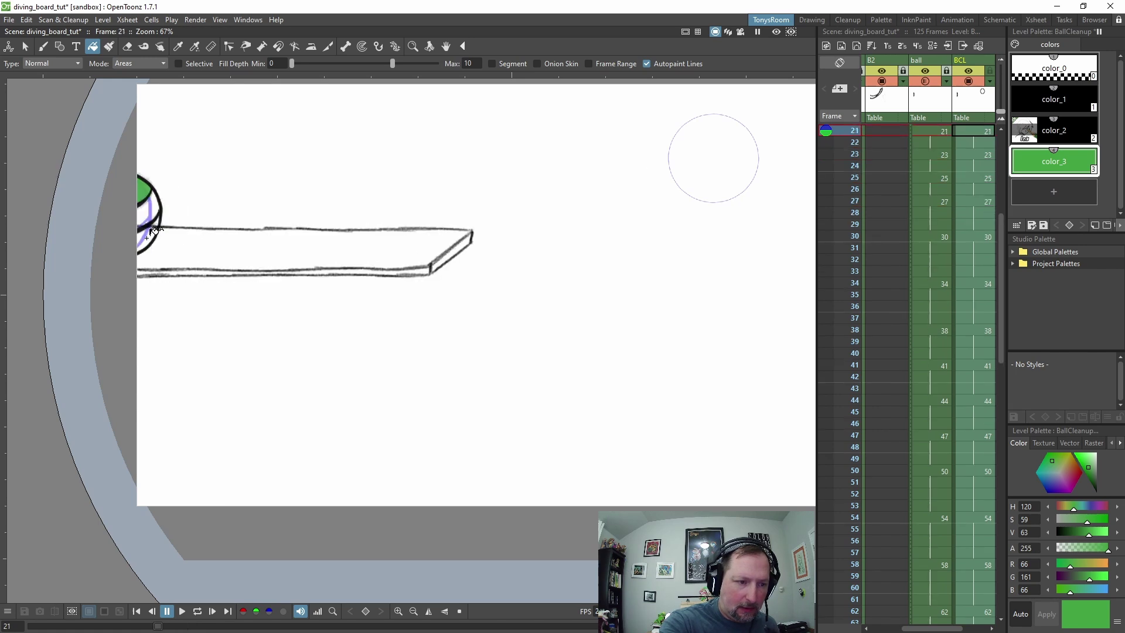
{"action": "key", "text": "shift+comma"}
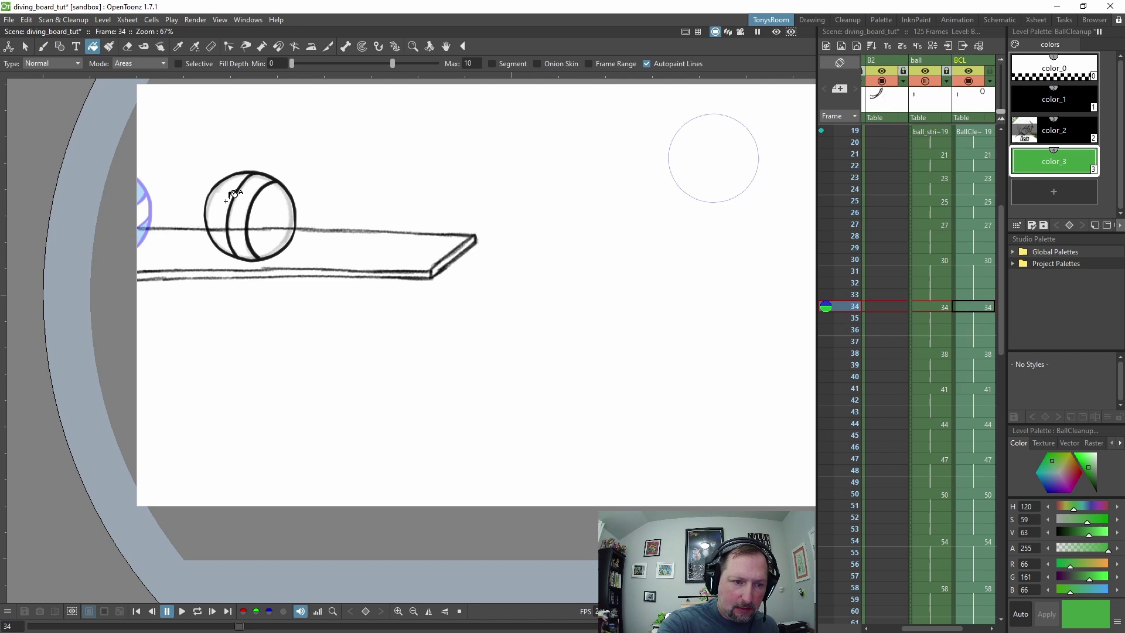
- Fill both ball areas green on frame 34 and top and bottom areas on frame 97
{"action": "left_click", "coordinate": [231, 196]}
{"action": "left_click", "coordinate": [279, 212]}
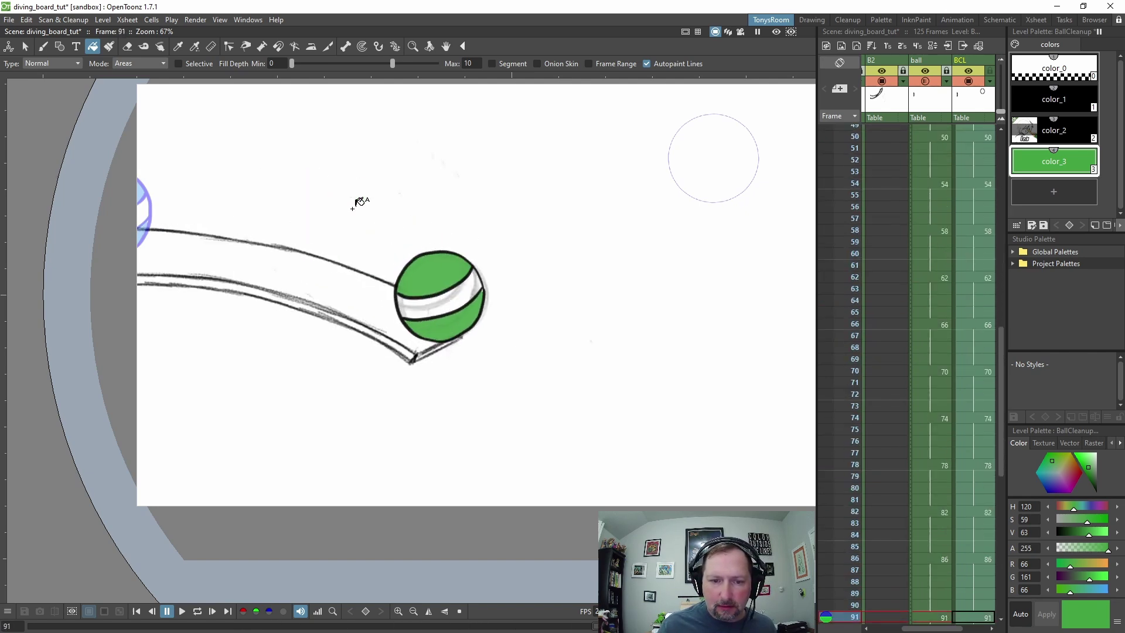
{"action": "left_click", "coordinate": [460, 379]}
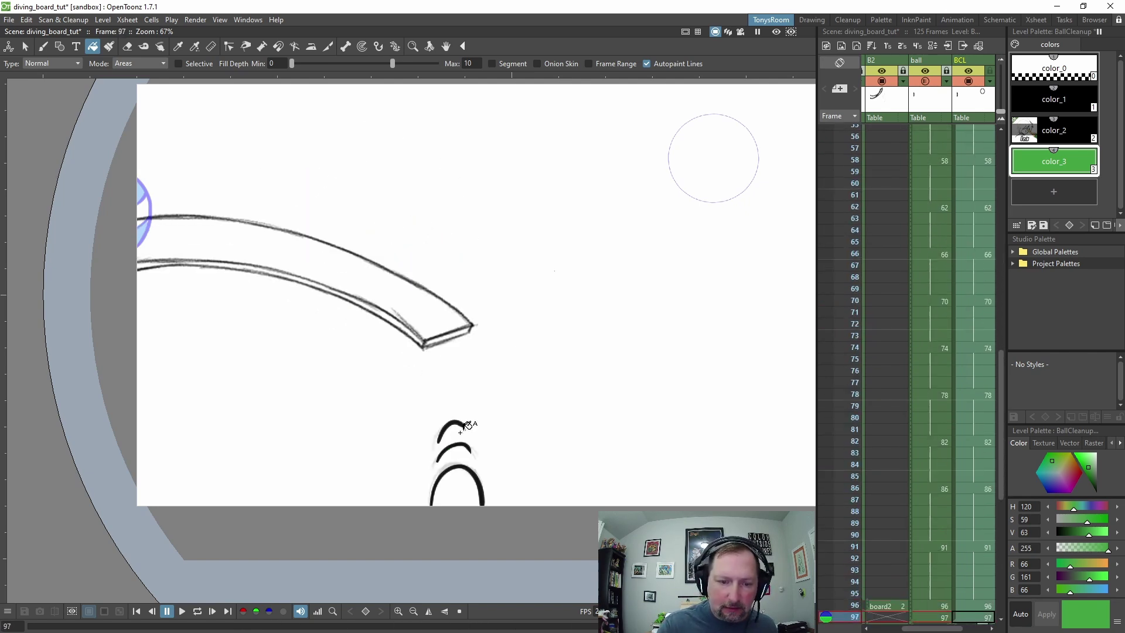
{"action": "left_click", "coordinate": [469, 487]}
{"action": "key", "text": "comma"}
{"action": "key", "text": "comma"}
{"action": "key", "text": "comma"}
{"action": "key", "text": "comma"}
{"action": "key", "text": "comma"}
{"action": "key", "text": "comma"}
{"action": "key", "text": "comma"}
{"action": "key", "text": "comma"}
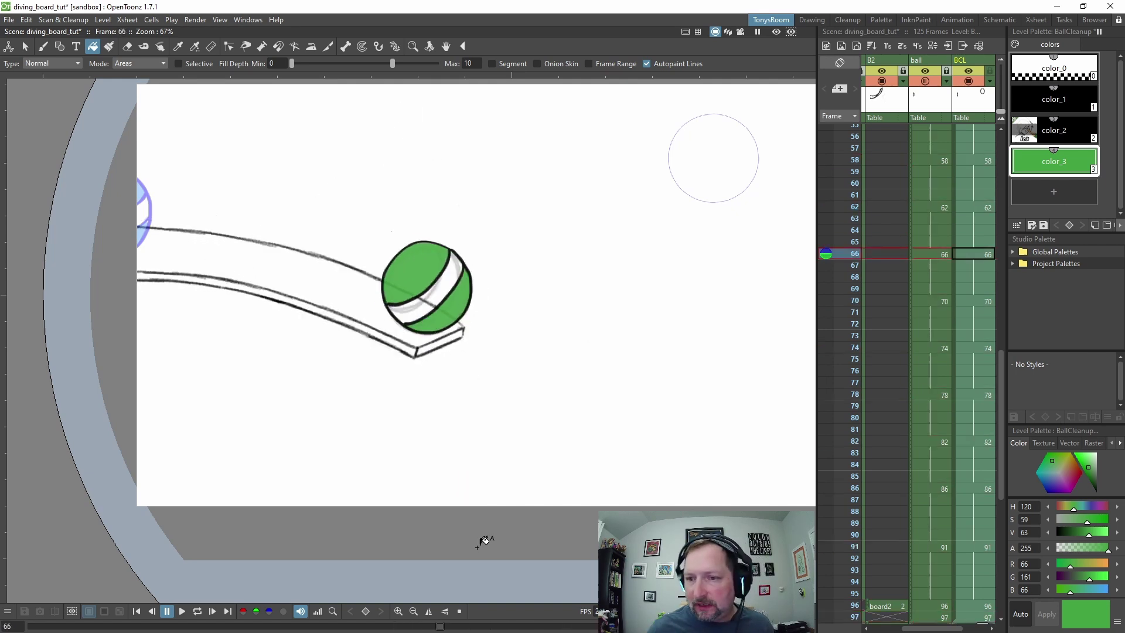
- Darken the color_3 green, then add a brighter green color_4 style
{"action": "left_click", "coordinate": [1055, 166]}
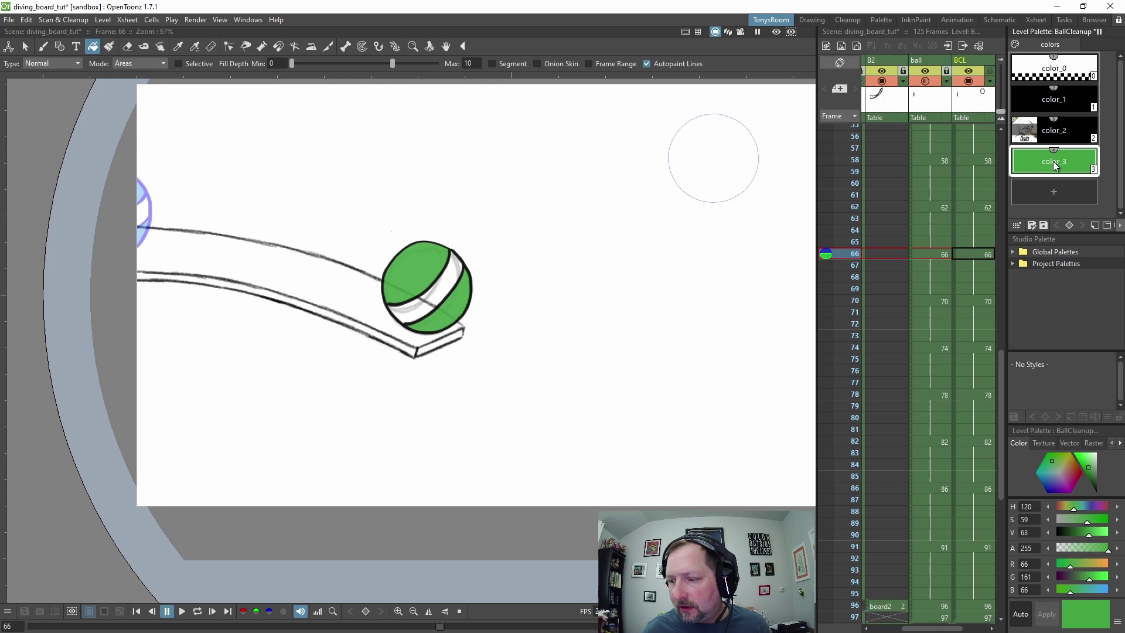
{"action": "left_click_drag", "start_coordinate": [1090, 474], "coordinate": [1093, 473]}
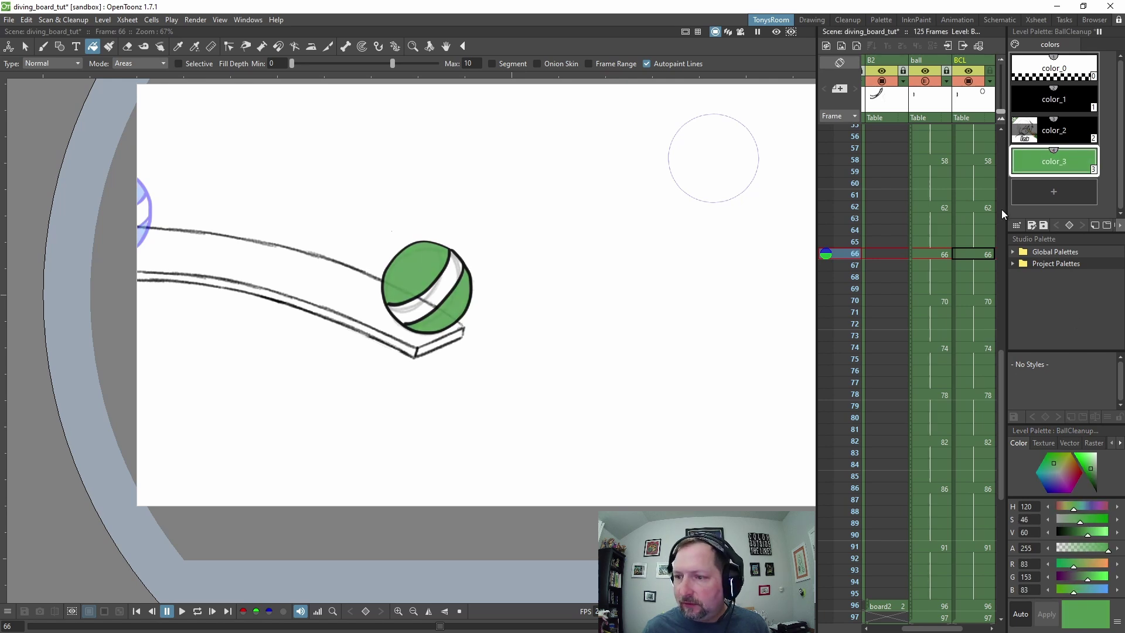
{"action": "left_click", "coordinate": [1048, 189]}
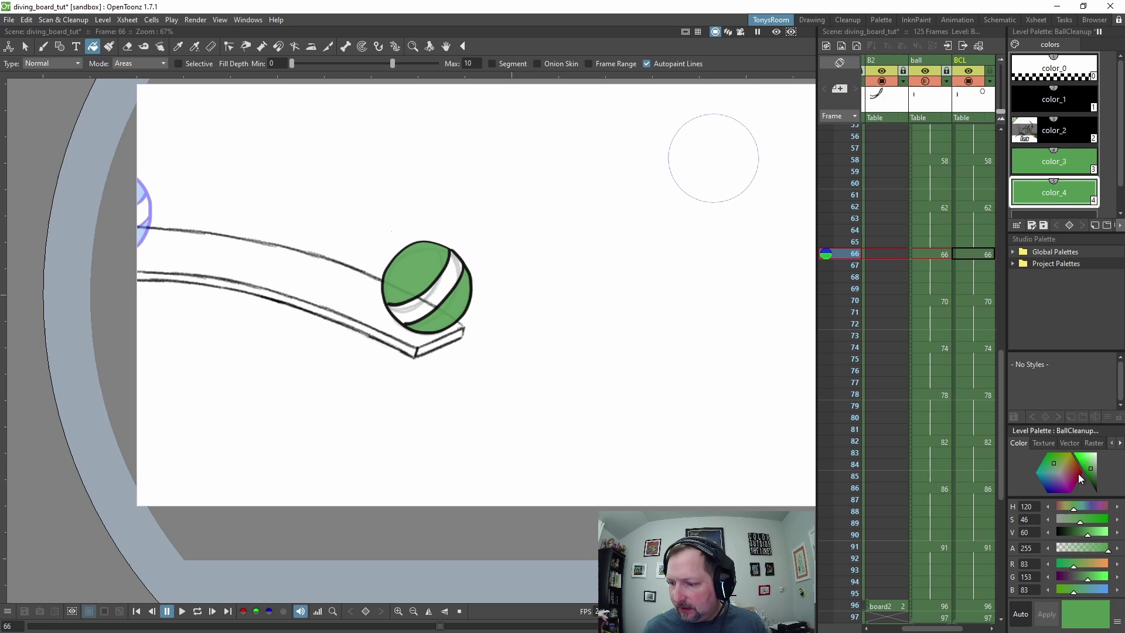
{"action": "left_click_drag", "start_coordinate": [1091, 470], "coordinate": [1079, 467]}
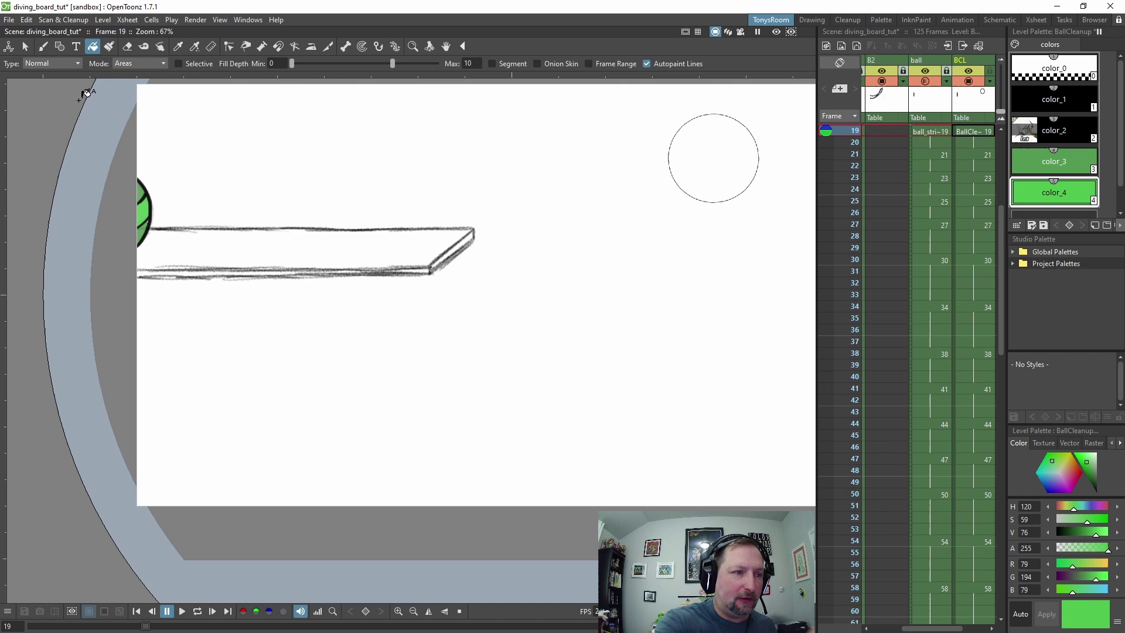
- Lasso-select the stripes, check frames 19 to 121, and soften color_4 to H 120, S 40, V 82
{"action": "left_click", "coordinate": [26, 47]}
{"action": "left_click_drag", "start_coordinate": [705, 95], "coordinate": [753, 101]}
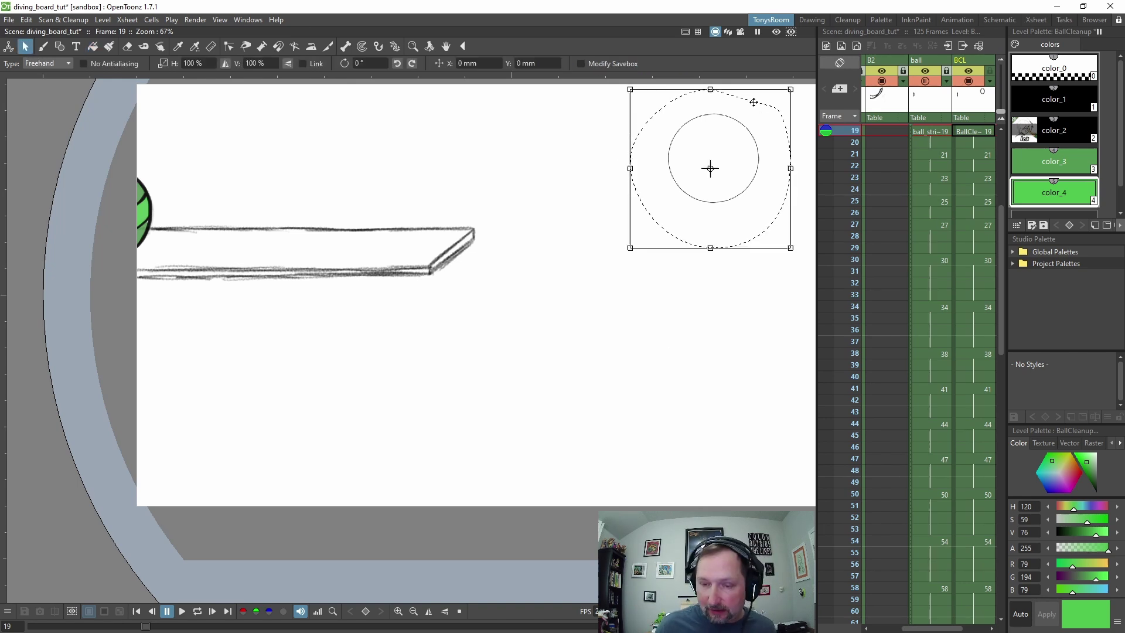
{"action": "key", "text": "p"}
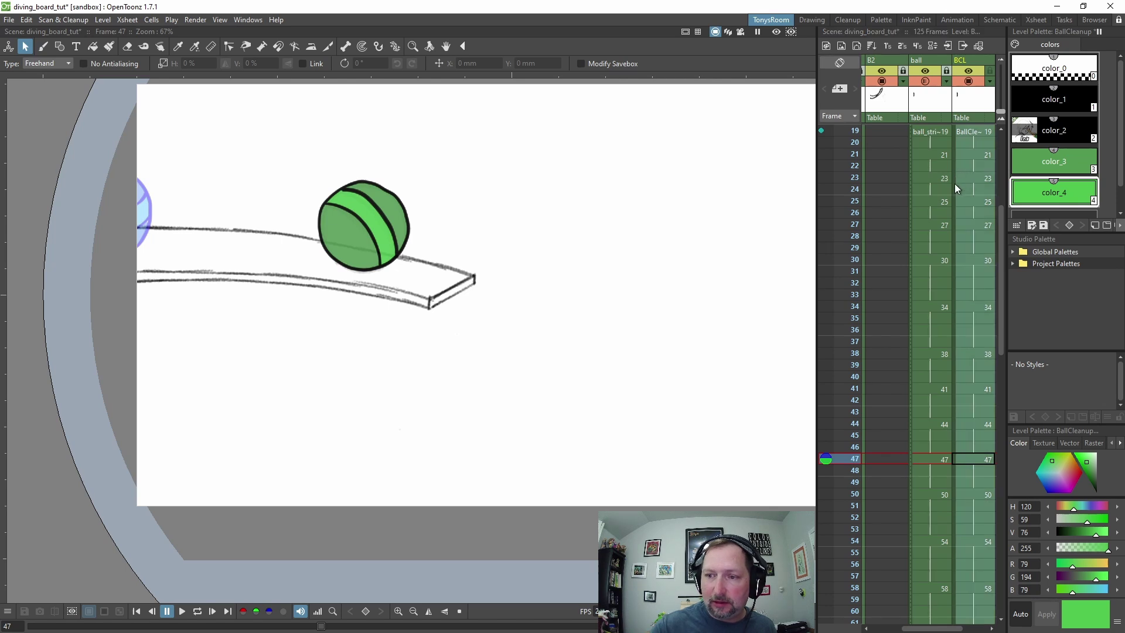
{"action": "key", "text": "Up"}
{"action": "key", "text": "Up"}
{"action": "key", "text": "Up"}
{"action": "key", "text": "Up"}
{"action": "key", "text": "Up"}
{"action": "key", "text": "Up"}
{"action": "key", "text": "Up"}
{"action": "key", "text": "Up"}
{"action": "key", "text": "Up"}
{"action": "key", "text": "Up"}
{"action": "key", "text": "Up"}
{"action": "key", "text": "Up"}
{"action": "key", "text": "Up"}
{"action": "key", "text": "Up"}
{"action": "key", "text": "Up"}
{"action": "key", "text": "Up"}
{"action": "key", "text": "Up"}
{"action": "key", "text": "Up"}
{"action": "key", "text": "Up"}
{"action": "key", "text": "Up"}
{"action": "key", "text": "Down"}
{"action": "key", "text": "Down"}
{"action": "key", "text": "Down"}
{"action": "key", "text": "Down"}
{"action": "key", "text": "Down"}
{"action": "key", "text": "Down"}
{"action": "key", "text": "Down"}
{"action": "key", "text": "Down"}
{"action": "key", "text": "Down"}
{"action": "key", "text": "Down"}
{"action": "key", "text": "Down"}
{"action": "key", "text": "Down"}
{"action": "key", "text": "Down"}
{"action": "key", "text": "Down"}
{"action": "key", "text": "Down"}
{"action": "key", "text": "Down"}
{"action": "key", "text": "Down"}
{"action": "key", "text": "Down"}
{"action": "key", "text": "Down"}
{"action": "key", "text": "Down"}
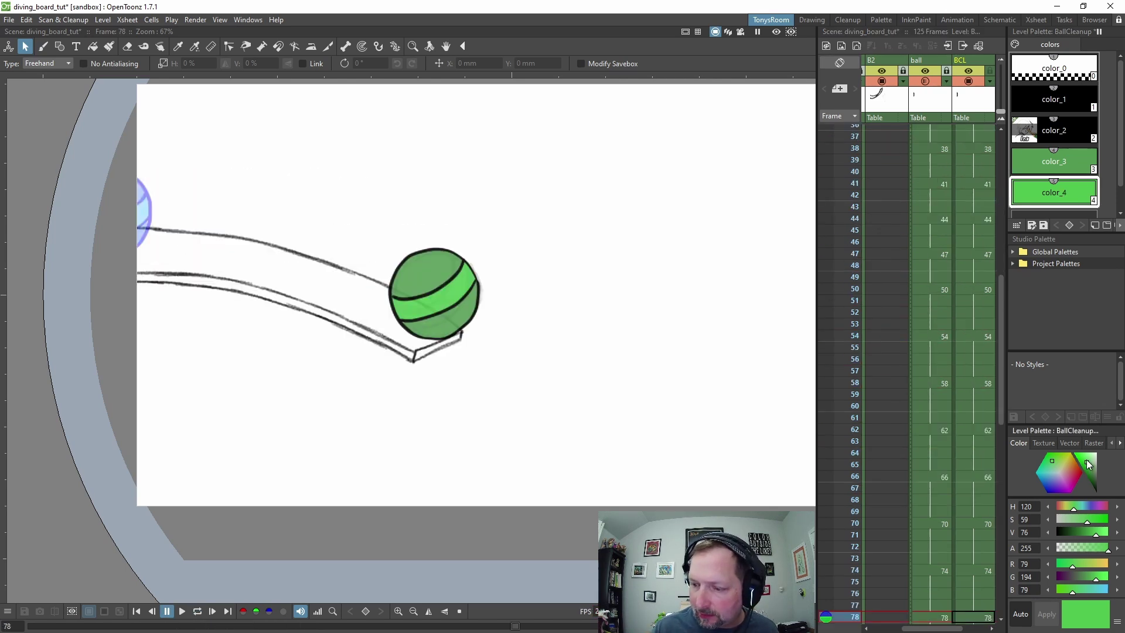
{"action": "left_click_drag", "start_coordinate": [1089, 465], "coordinate": [1091, 465]}
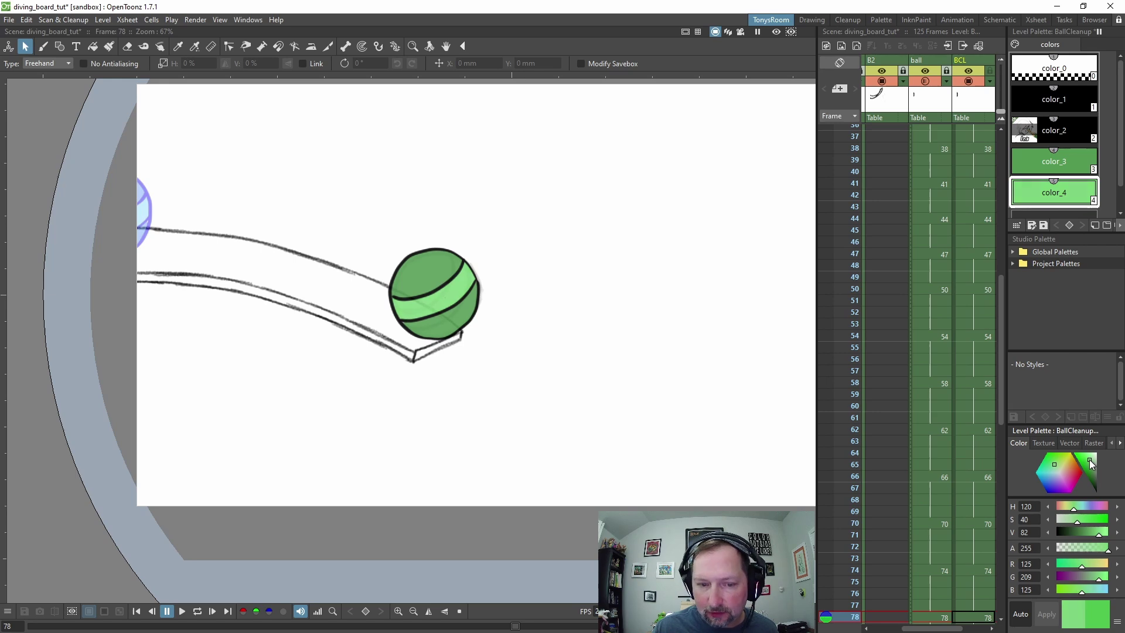
{"action": "key", "text": "Down"}
{"action": "key", "text": "Down"}
{"action": "key", "text": "Down"}
{"action": "key", "text": "Down"}
{"action": "key", "text": "Down"}
{"action": "key", "text": "Down"}
{"action": "key", "text": "Down"}
{"action": "key", "text": "Down"}
{"action": "key", "text": "Down"}
{"action": "key", "text": "Down"}
{"action": "key", "text": "Down"}
{"action": "key", "text": "Down"}
{"action": "key", "text": "Down"}
{"action": "key", "text": "Down"}
{"action": "key", "text": "Down"}
{"action": "key", "text": "Down"}
{"action": "key", "text": "Down"}
{"action": "key", "text": "Down"}
{"action": "key", "text": "Down"}
{"action": "key", "text": "Down"}
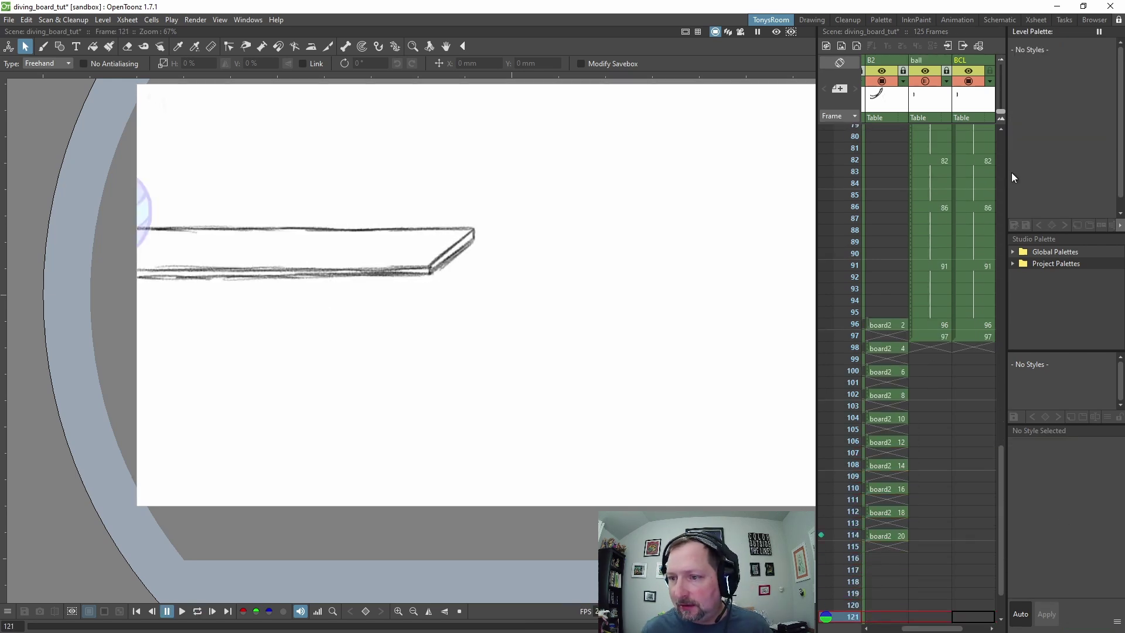
- Drag Turtle_BackGround.png from the Fluttered folder into the empty Col5 column
{"action": "scroll", "coordinate": [917, 233], "scroll_direction": "up", "scroll_amount": 15}
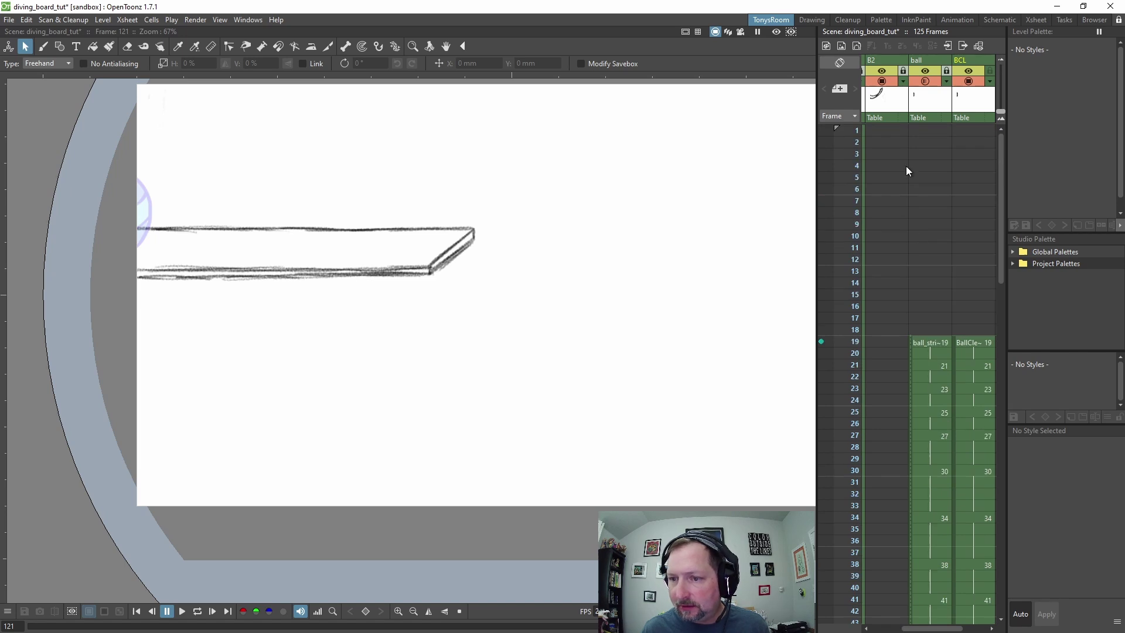
{"action": "left_click_drag", "start_coordinate": [928, 630], "coordinate": [1018, 629]}
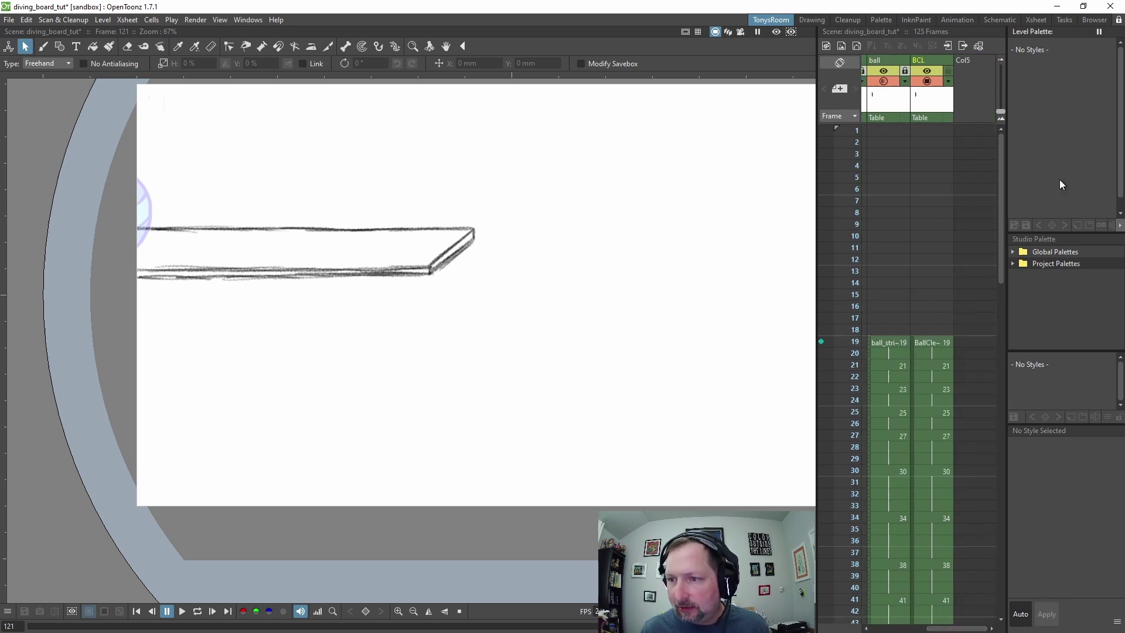
{"action": "left_click", "coordinate": [979, 60]}
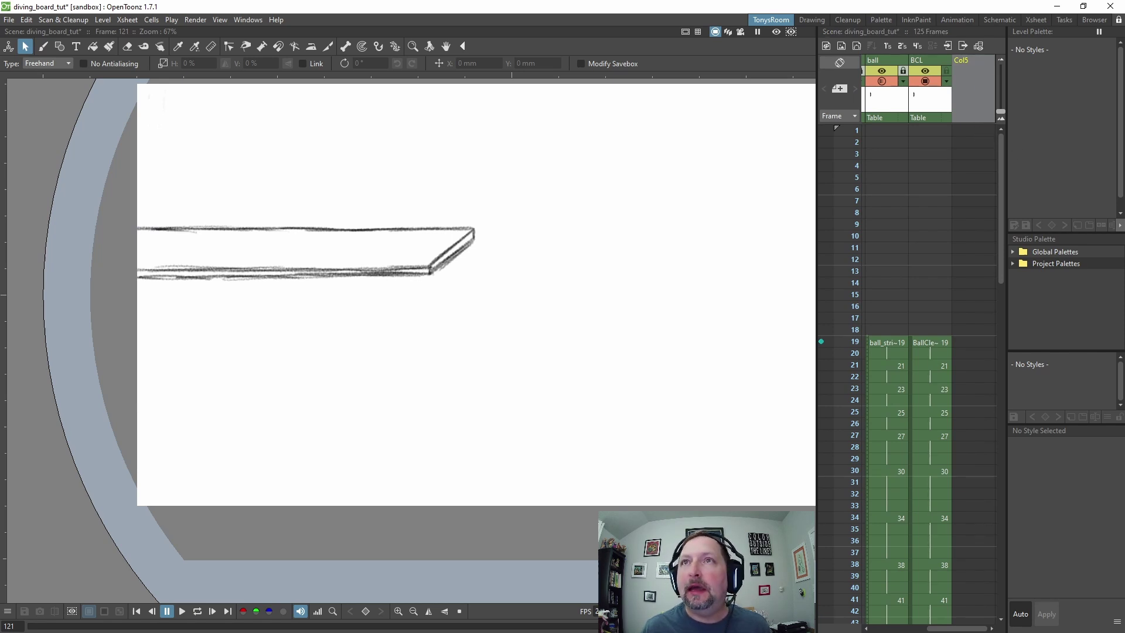
{"action": "left_click_drag", "start_coordinate": [1124, 146], "coordinate": [667, 128]}
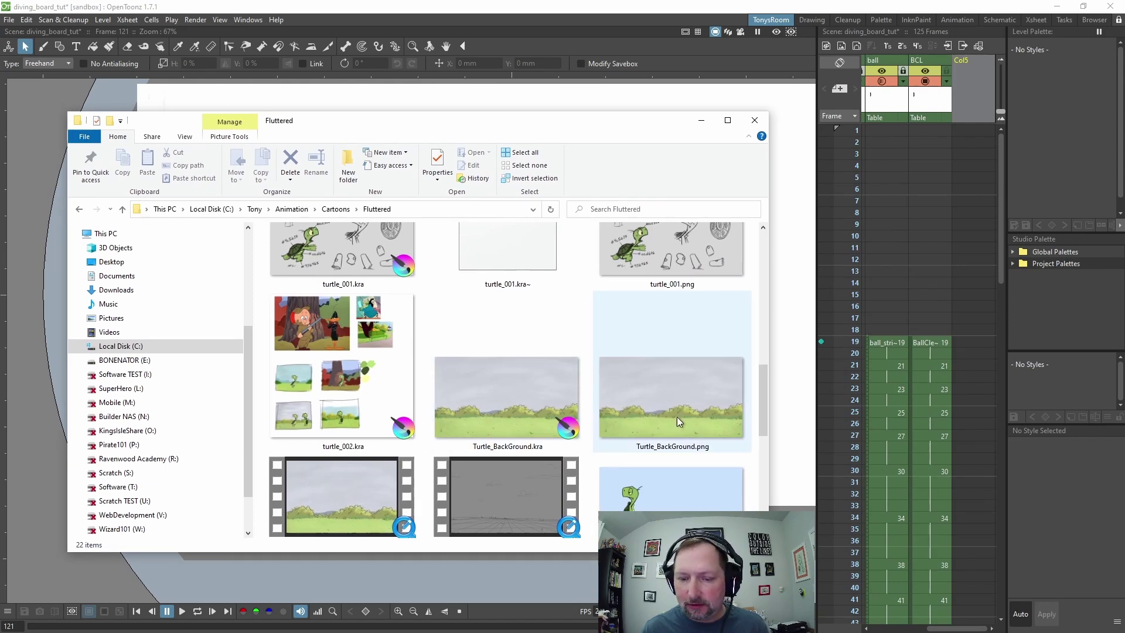
{"action": "left_click", "coordinate": [686, 402]}
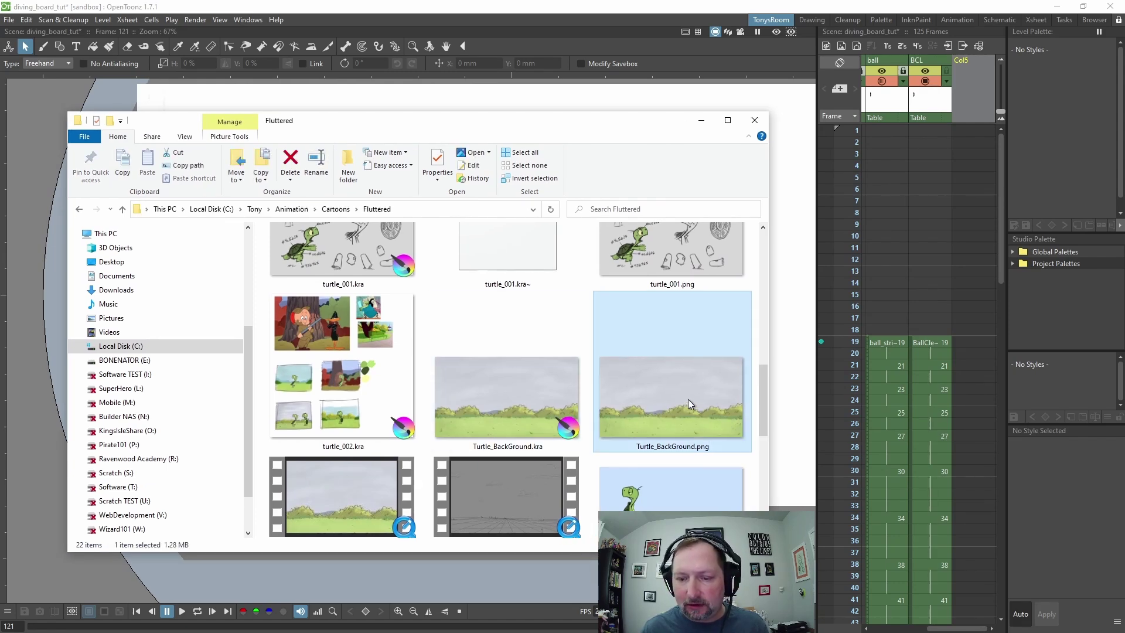
{"action": "left_click_drag", "start_coordinate": [657, 394], "coordinate": [790, 353]}
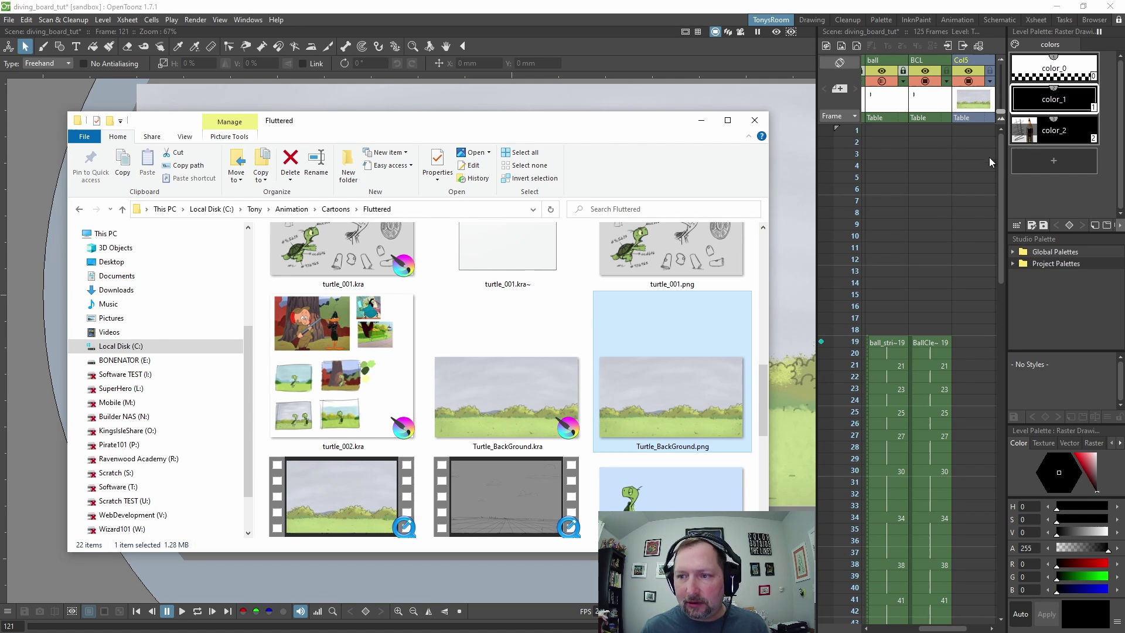
{"action": "scroll", "coordinate": [969, 284], "scroll_direction": "down", "scroll_amount": 15}
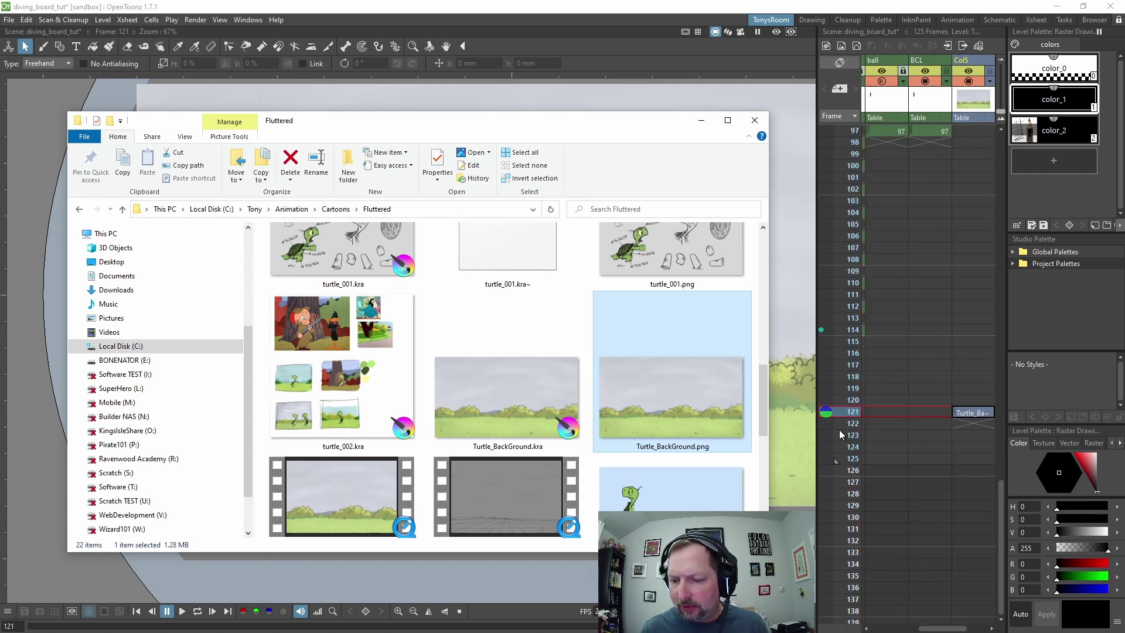
- Move the background cell to frame 1 and extend it down to about frame 98
{"action": "left_click", "coordinate": [965, 415]}
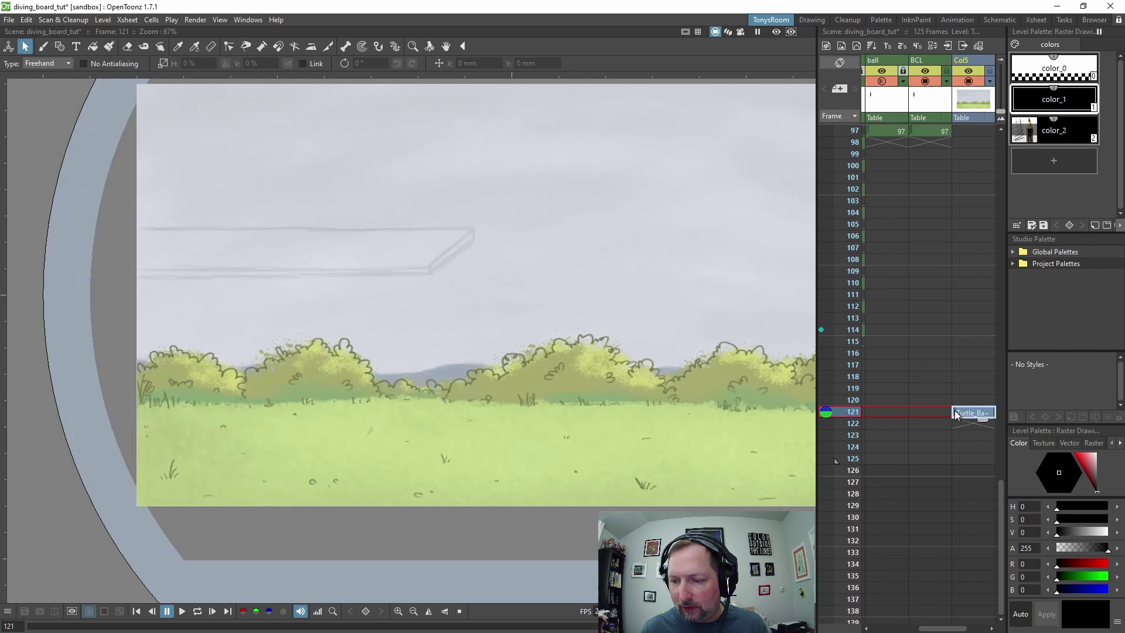
{"action": "left_click_drag", "start_coordinate": [955, 405], "coordinate": [952, 135]}
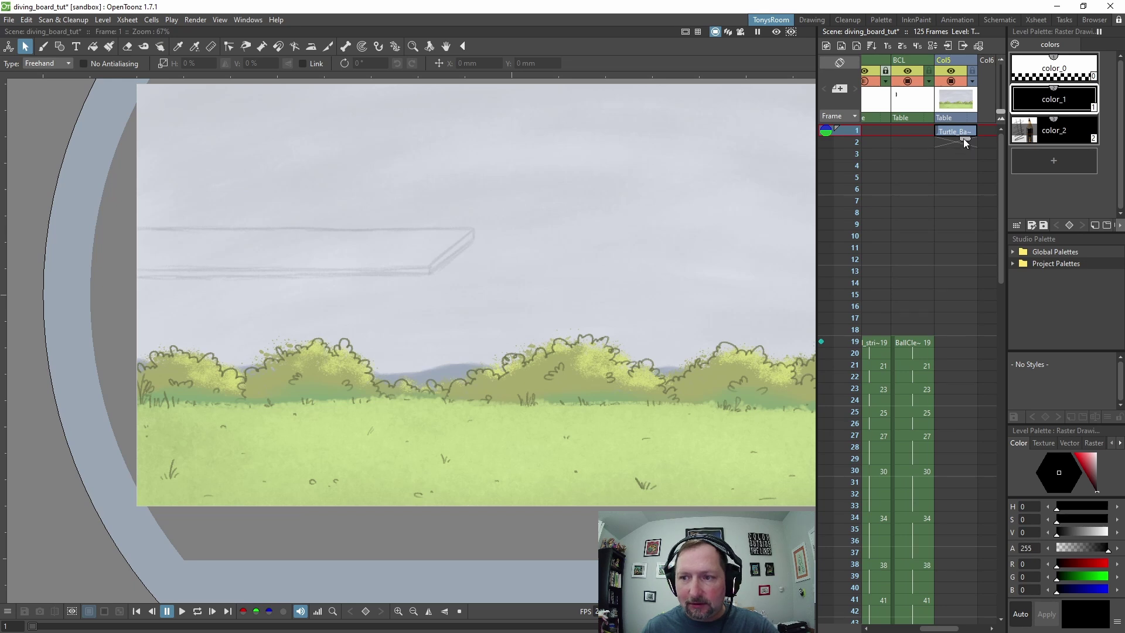
{"action": "left_click_drag", "start_coordinate": [968, 163], "coordinate": [973, 626]}
{"action": "left_click_drag", "start_coordinate": [1002, 389], "coordinate": [1010, 510]}
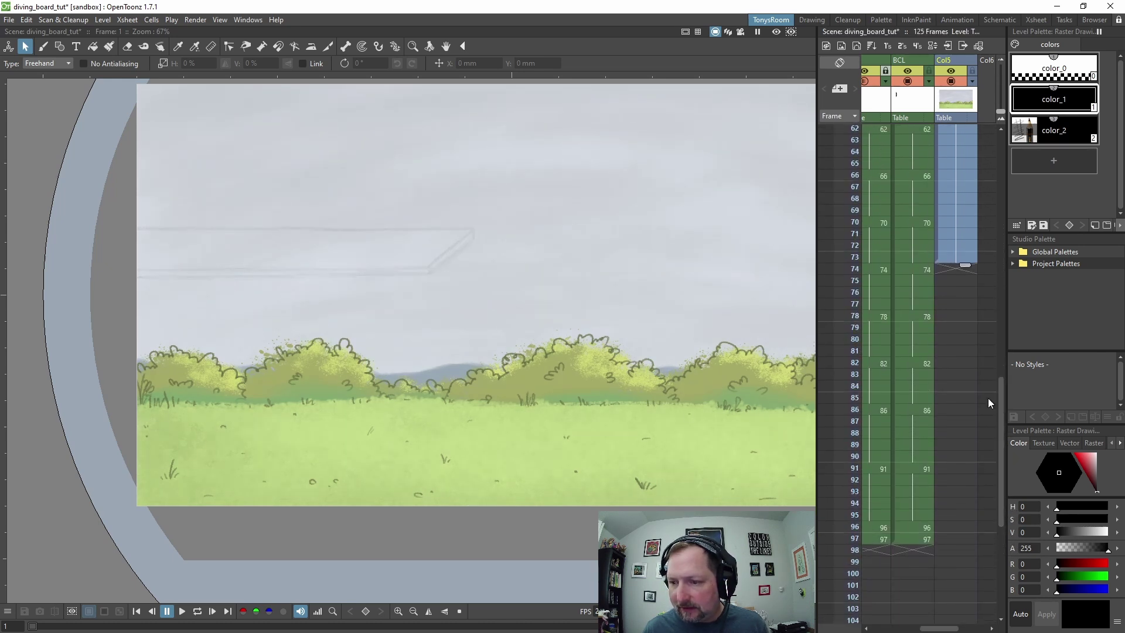
{"action": "left_click_drag", "start_coordinate": [964, 267], "coordinate": [963, 552]}
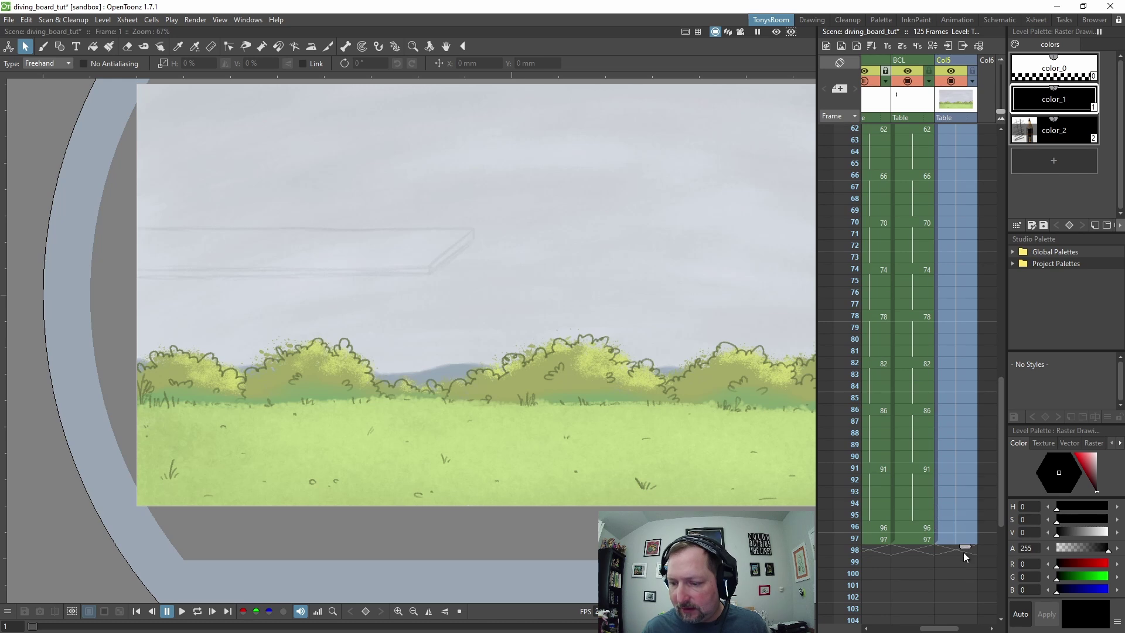
- Drag the Turtle_BackGround column to the first Xsheet position, behind everything
{"action": "scroll", "coordinate": [928, 339], "scroll_direction": "up", "scroll_amount": 5}
{"action": "scroll", "coordinate": [929, 339], "scroll_direction": "up", "scroll_amount": 10}
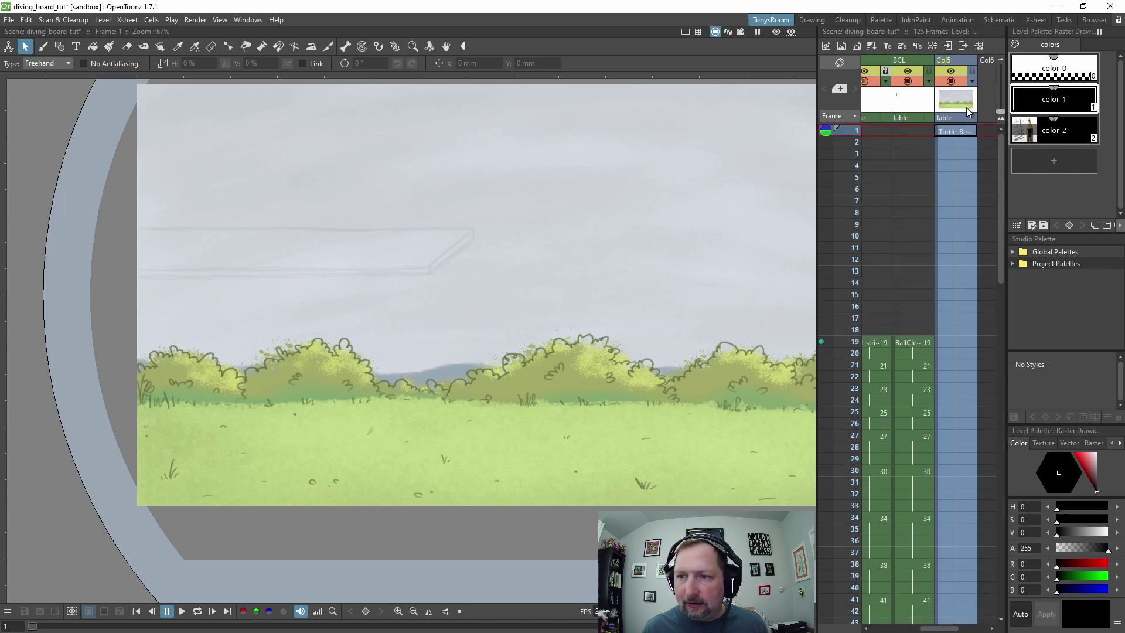
{"action": "left_click", "coordinate": [958, 57]}
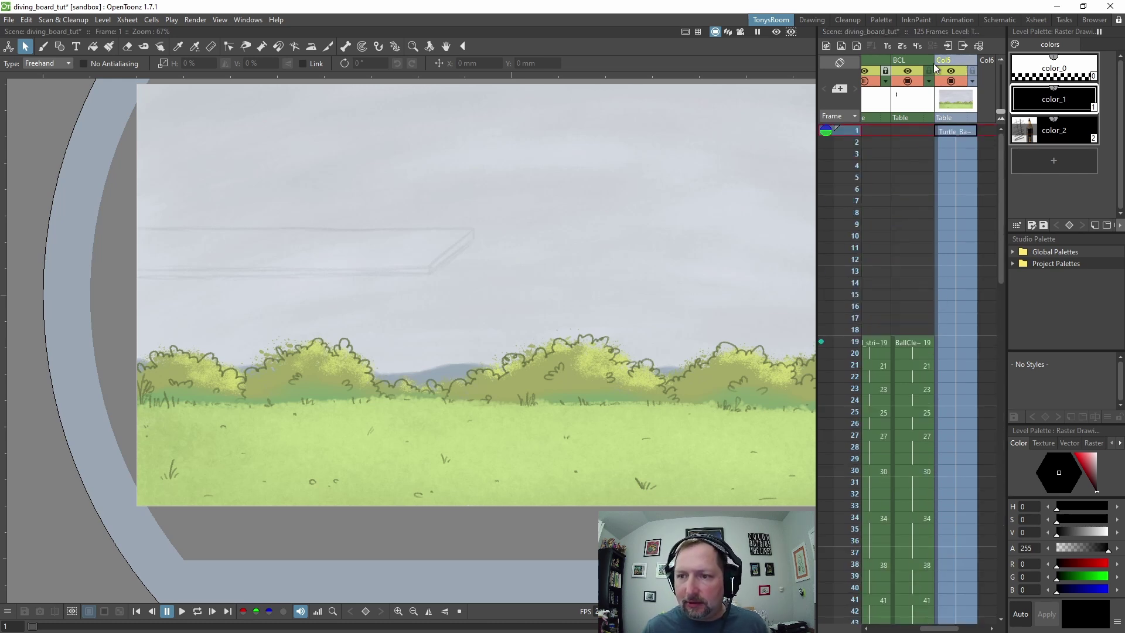
{"action": "left_click_drag", "start_coordinate": [962, 59], "coordinate": [849, 65]}
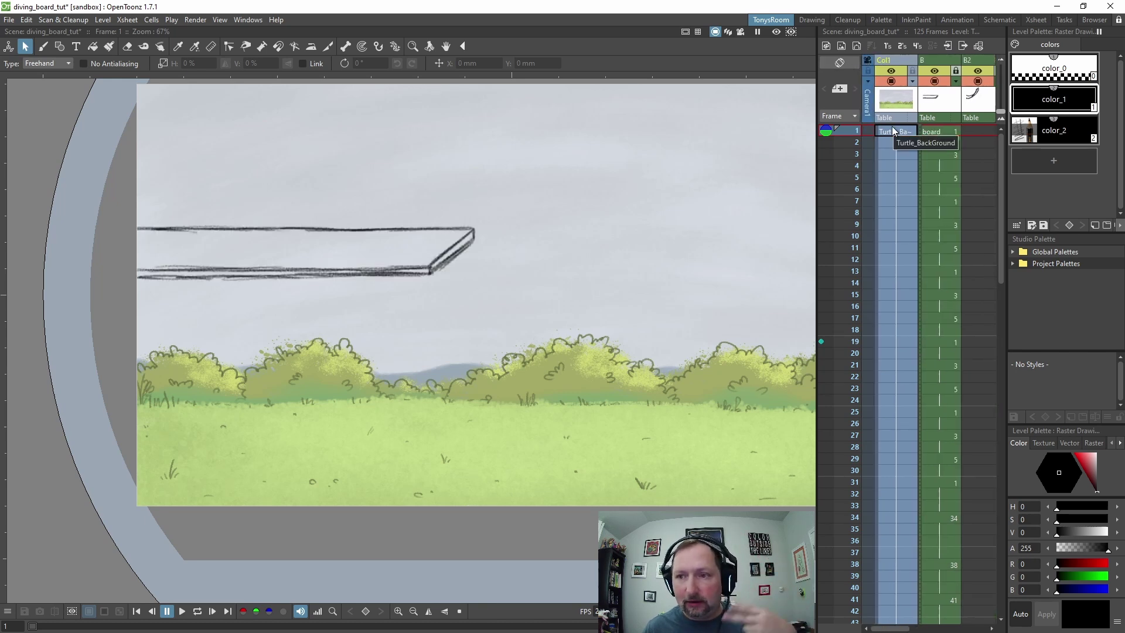
- Turn off the rough ball column's camstand and preview toggles, then play back to check
{"action": "scroll", "coordinate": [921, 84], "scroll_direction": "right", "scroll_amount": 2}
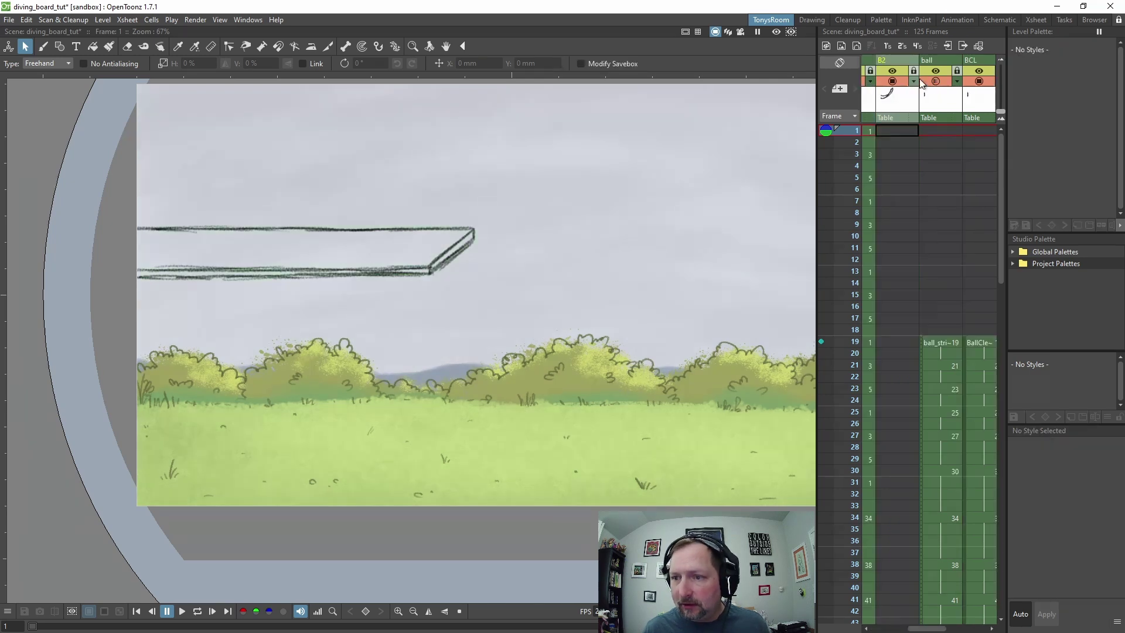
{"action": "left_click", "coordinate": [937, 82]}
{"action": "left_click", "coordinate": [937, 71]}
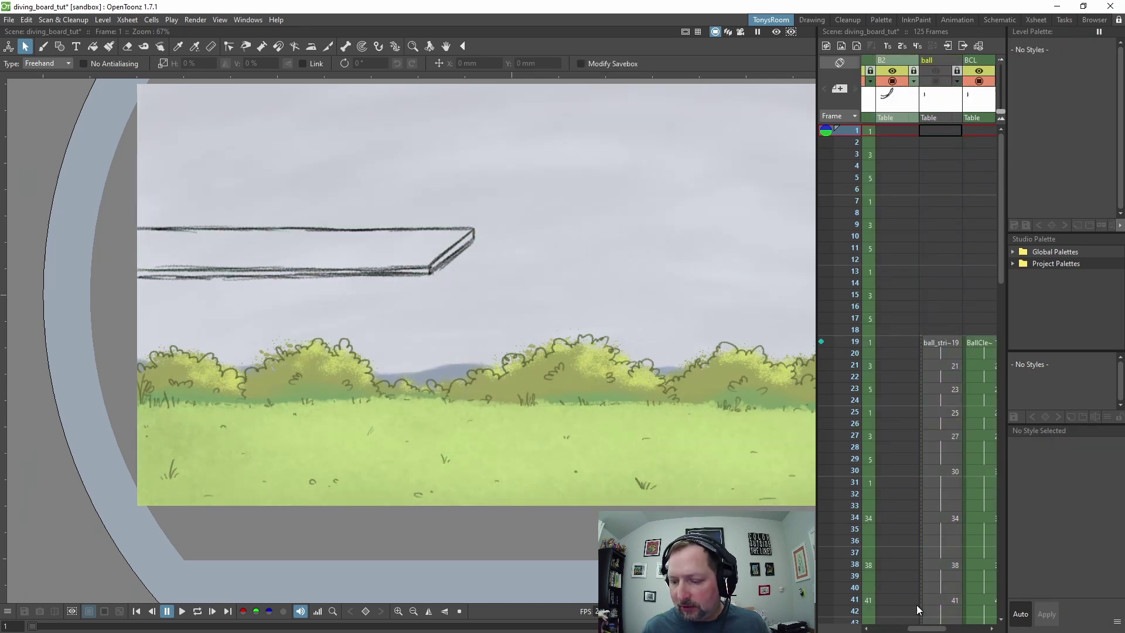
{"action": "mouse_move", "coordinate": [926, 628]}
{"action": "left_mouse_down"}
{"action": "mouse_move", "coordinate": [958, 628]}
{"action": "mouse_move", "coordinate": [938, 629]}
{"action": "left_mouse_up"}
{"action": "left_click", "coordinate": [962, 63]}
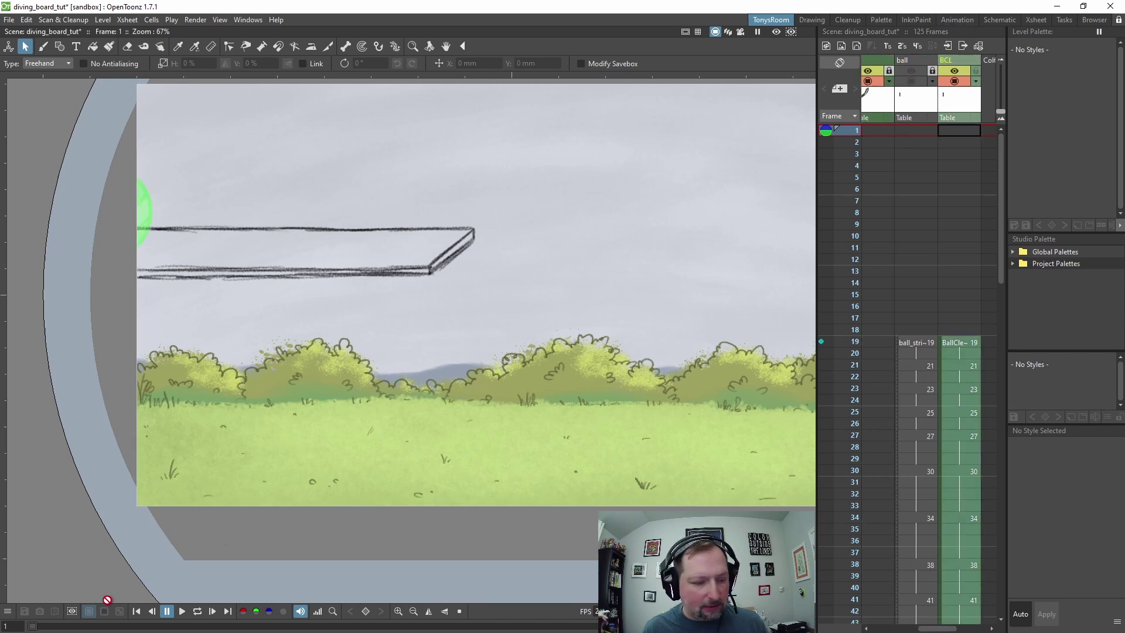
{"action": "key", "text": "Down"}
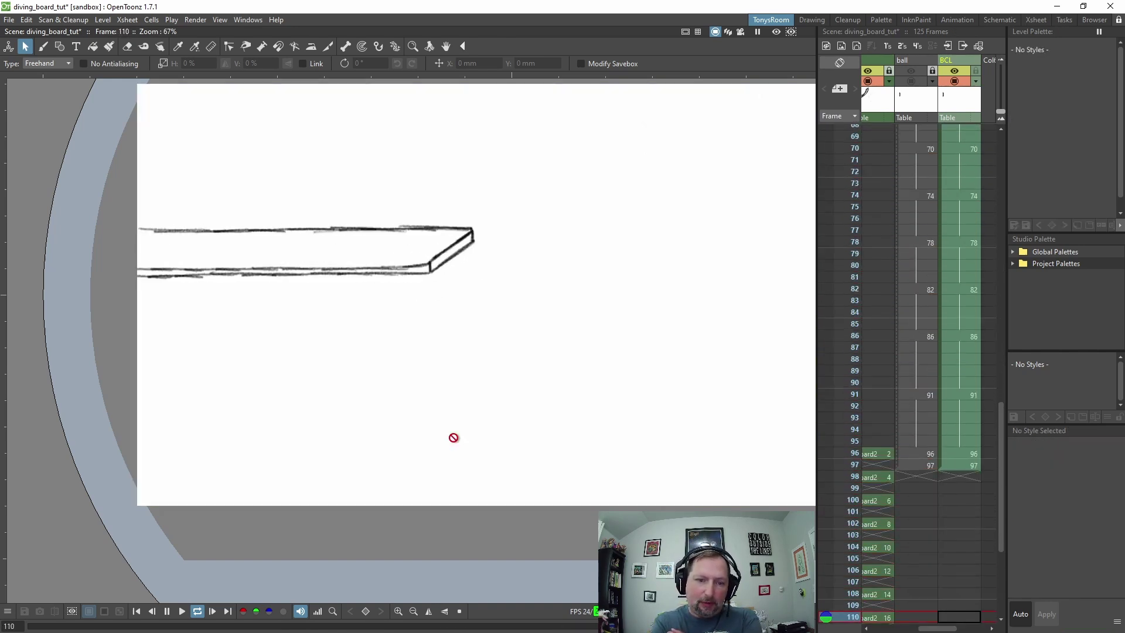
{"action": "key", "text": "p"}
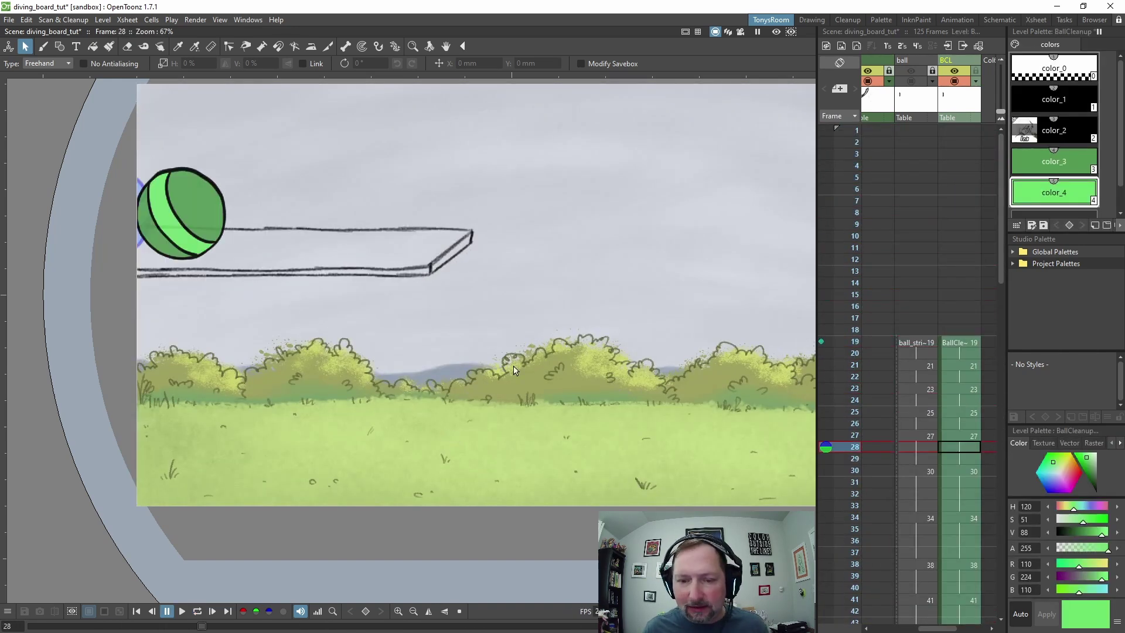
- Extend the Col1 background from frame 97 down to frame 124
{"action": "left_click_drag", "start_coordinate": [1001, 244], "coordinate": [1017, 589]}
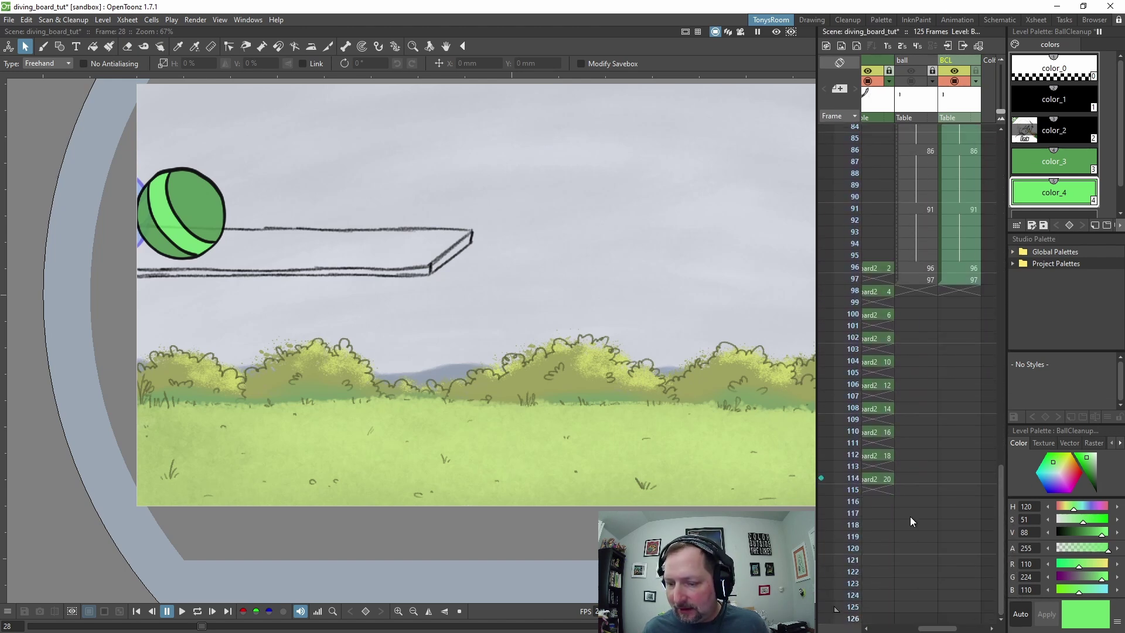
{"action": "left_click_drag", "start_coordinate": [933, 629], "coordinate": [966, 630]}
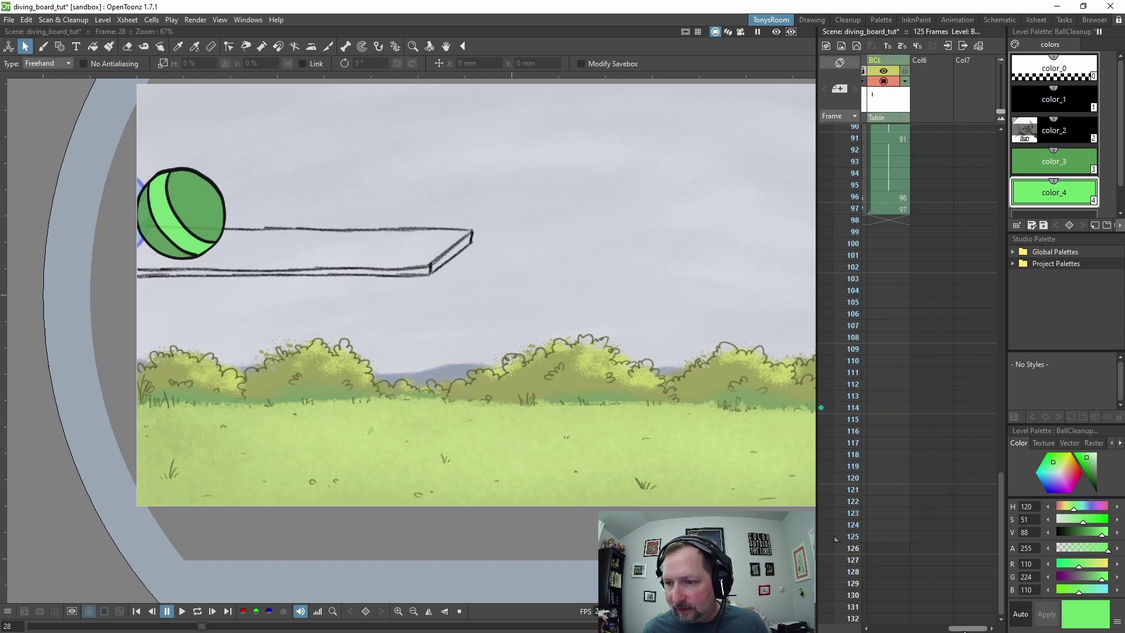
{"action": "scroll", "coordinate": [957, 423], "scroll_direction": "up", "scroll_amount": 3}
{"action": "scroll", "coordinate": [921, 469], "scroll_direction": "left", "scroll_amount": 5}
{"action": "left_click", "coordinate": [905, 346]}
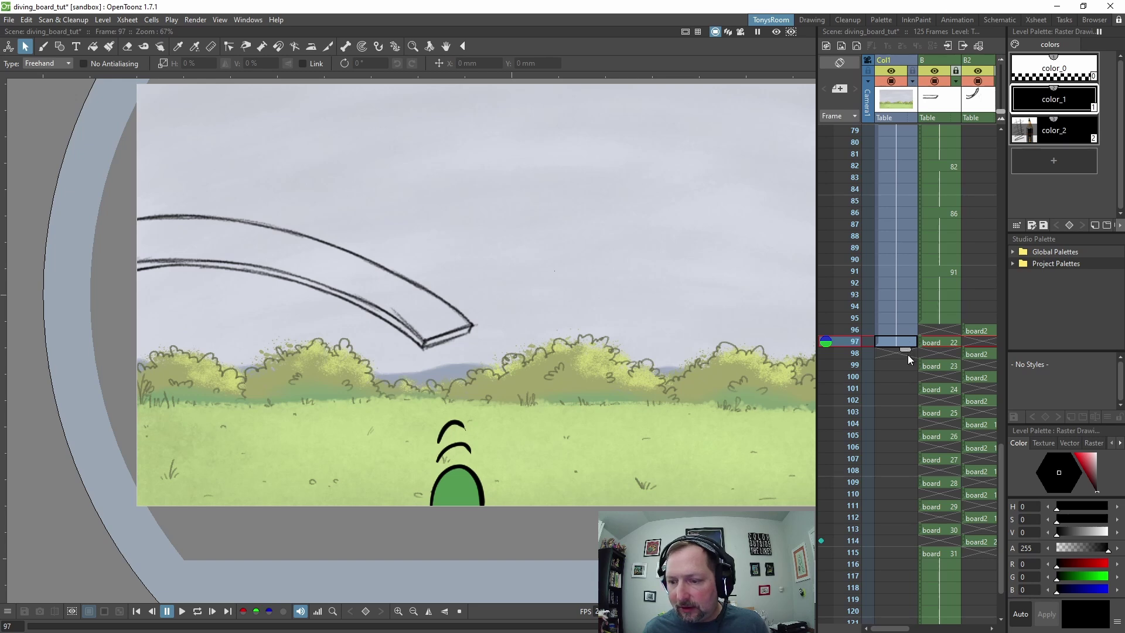
{"action": "left_click_drag", "start_coordinate": [906, 350], "coordinate": [908, 597]}
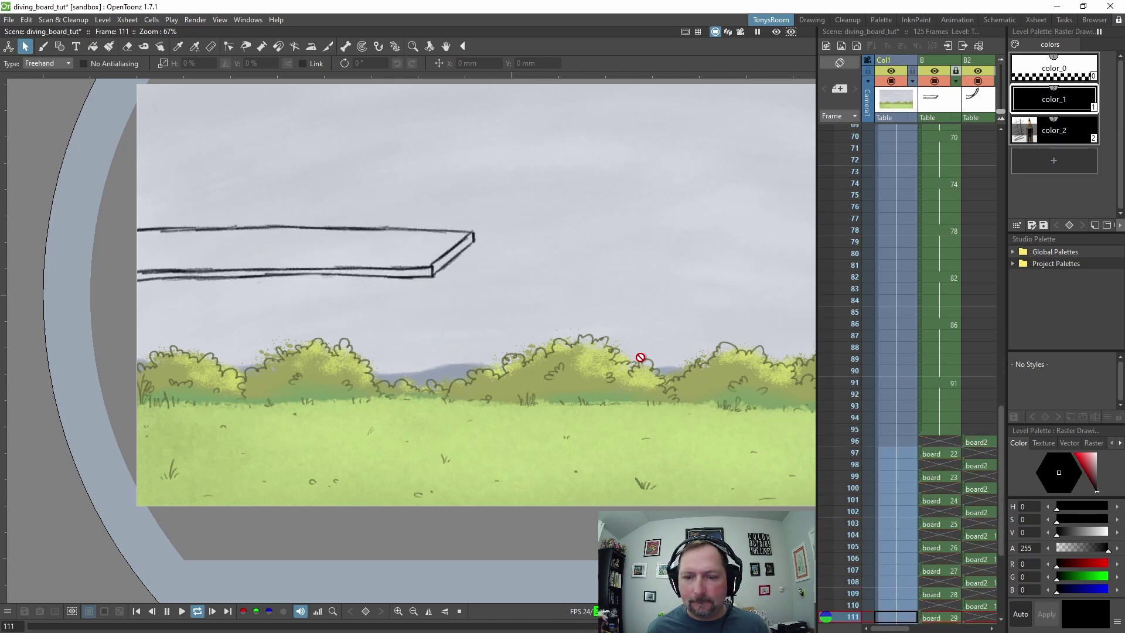
- Scale the Col1 sky background up to about 211% with the Animate tool
{"action": "left_click", "coordinate": [892, 73]}
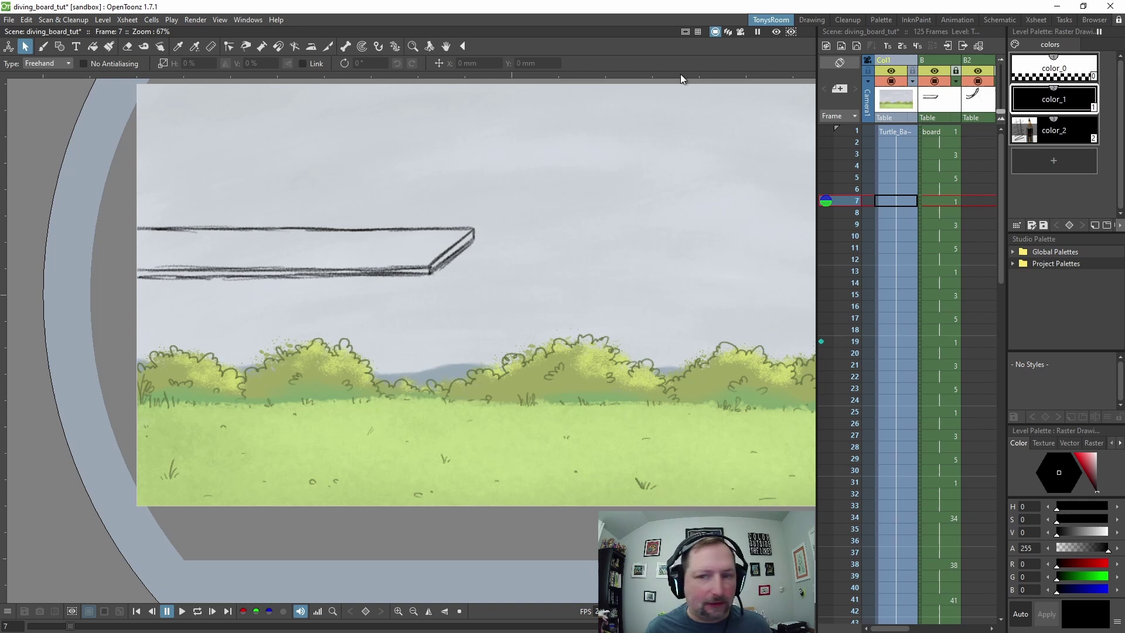
{"action": "left_click", "coordinate": [892, 131]}
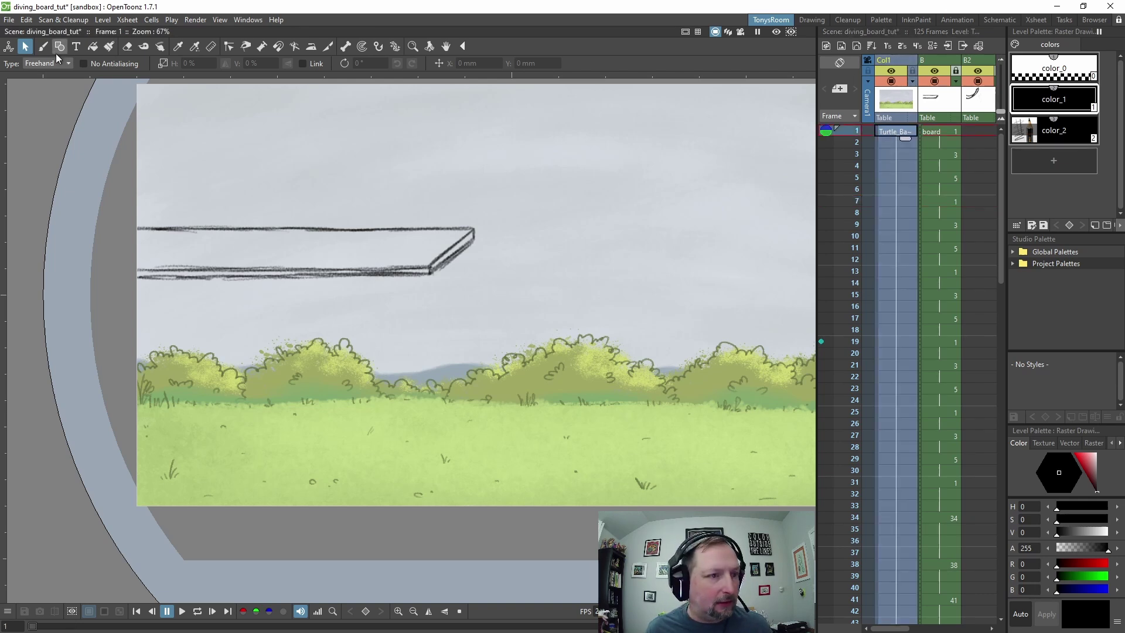
{"action": "left_click", "coordinate": [8, 47]}
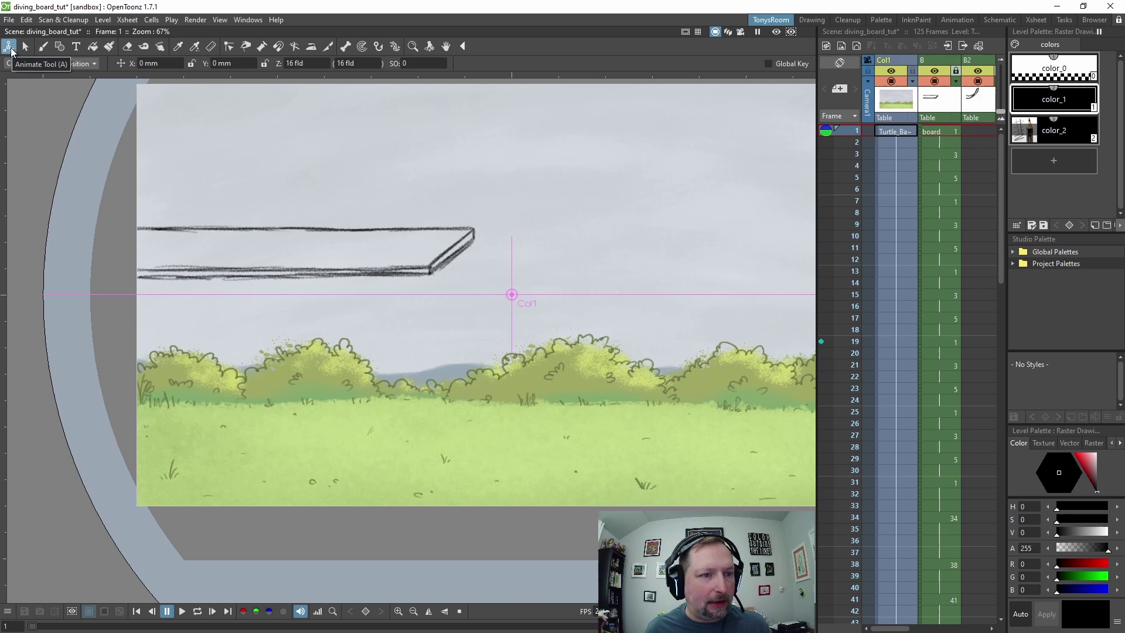
{"action": "left_click", "coordinate": [86, 62]}
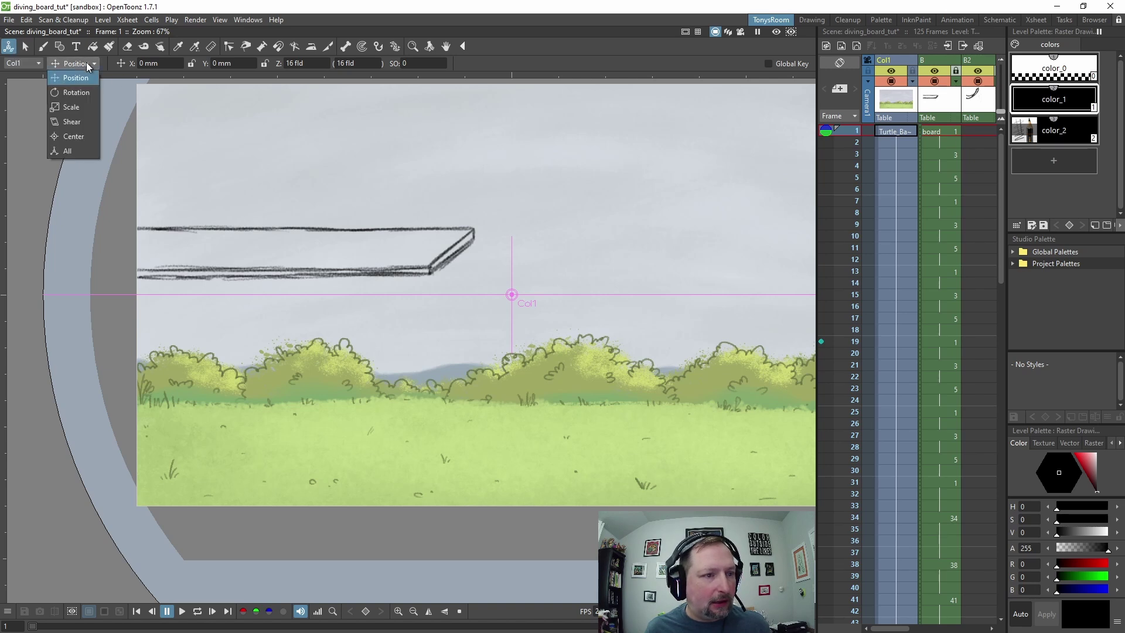
{"action": "left_click", "coordinate": [84, 107]}
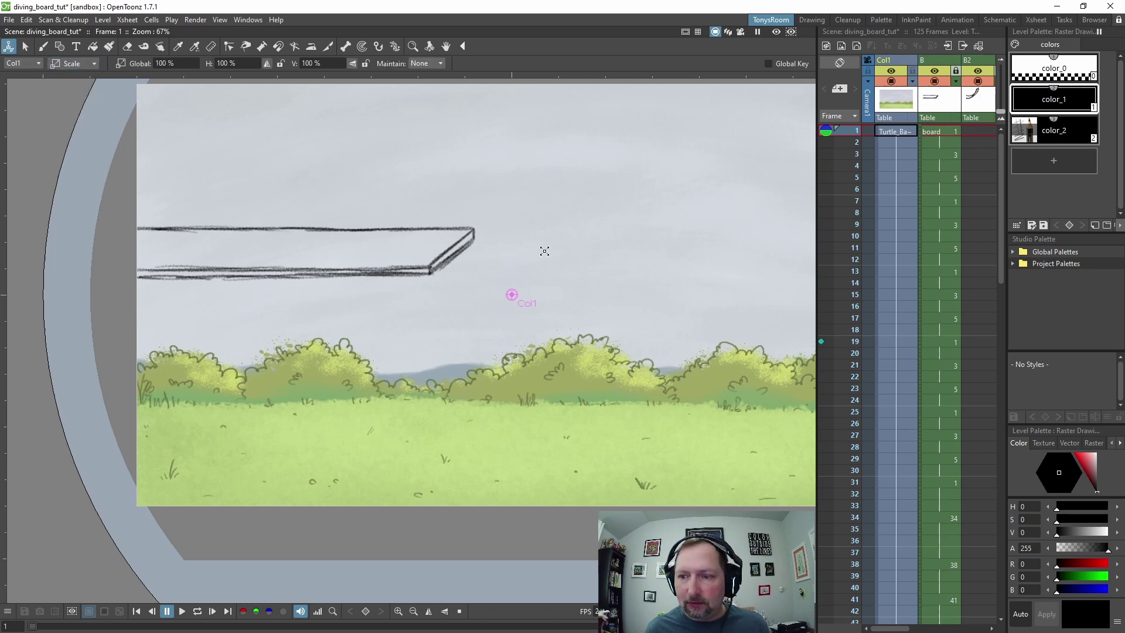
{"action": "left_click_drag", "start_coordinate": [544, 247], "coordinate": [422, 146]}
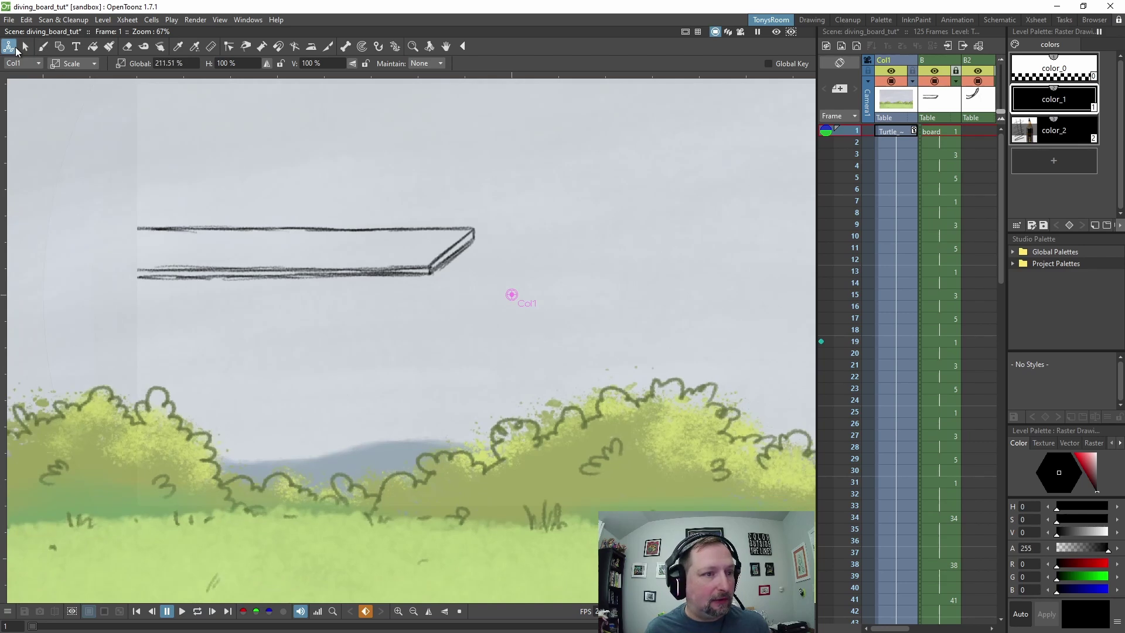
- Lower the sky background's position so it fills the frame behind the diving board
{"action": "left_click", "coordinate": [71, 64]}
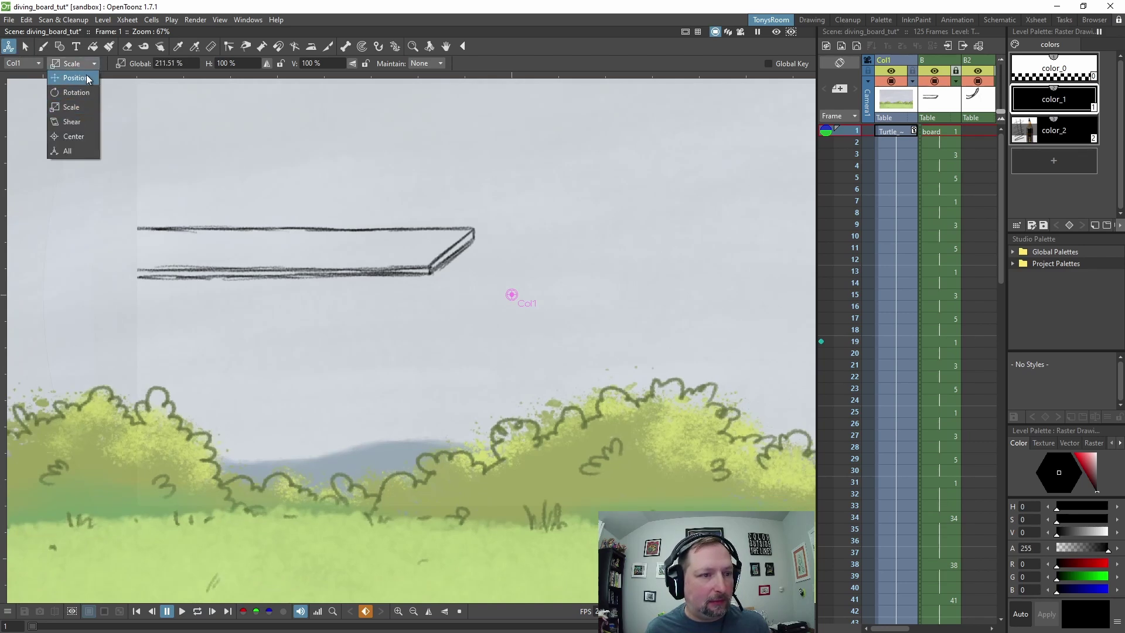
{"action": "left_click", "coordinate": [84, 79]}
{"action": "left_click_drag", "start_coordinate": [550, 234], "coordinate": [549, 357]}
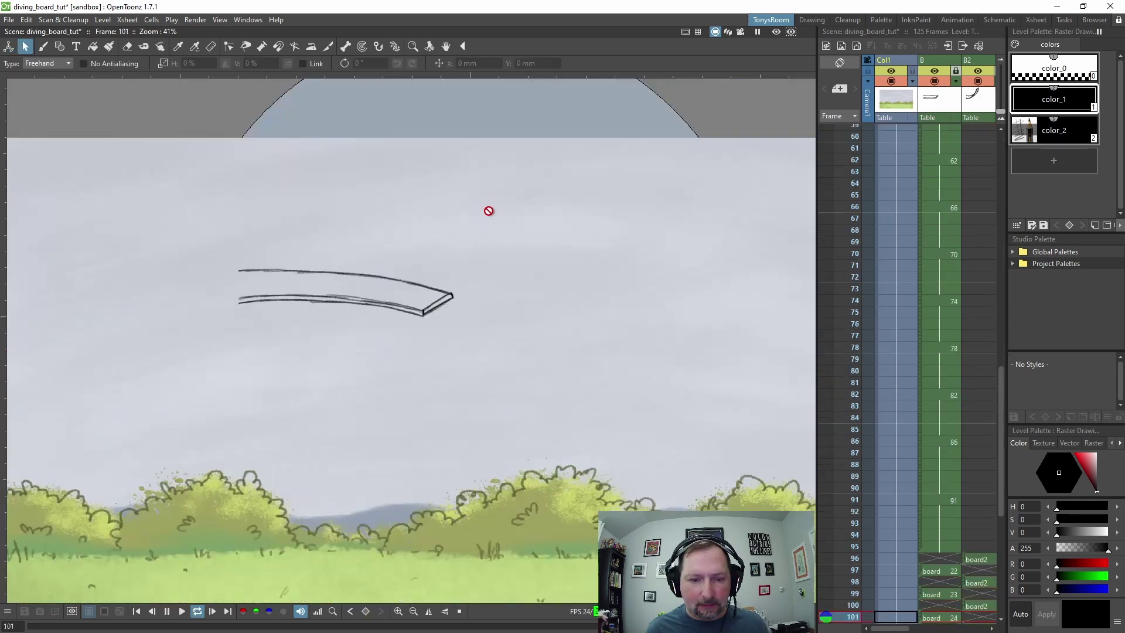
{"action": "scroll", "coordinate": [514, 255], "scroll_direction": "up", "scroll_amount": 2}
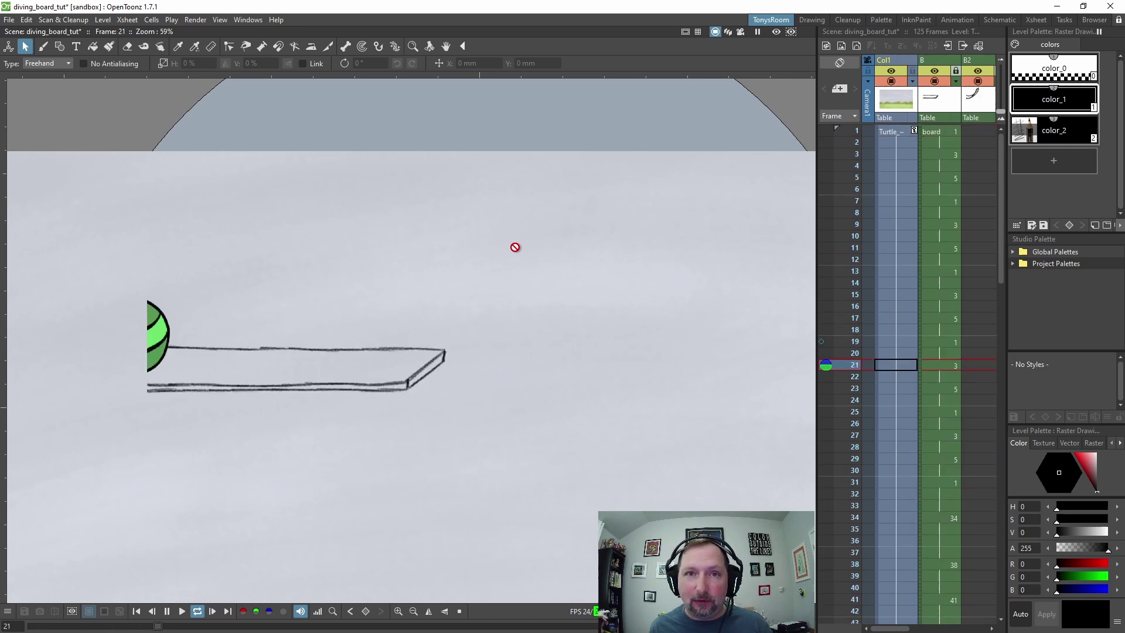
{"action": "left_click", "coordinate": [195, 19]}
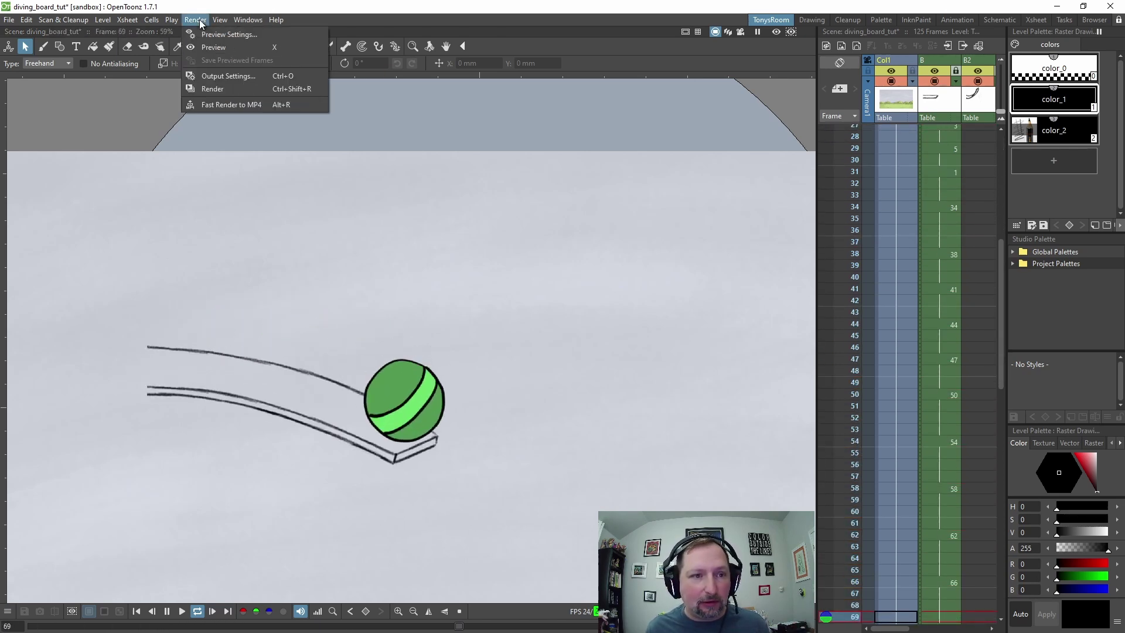
{"action": "left_click", "coordinate": [226, 78]}
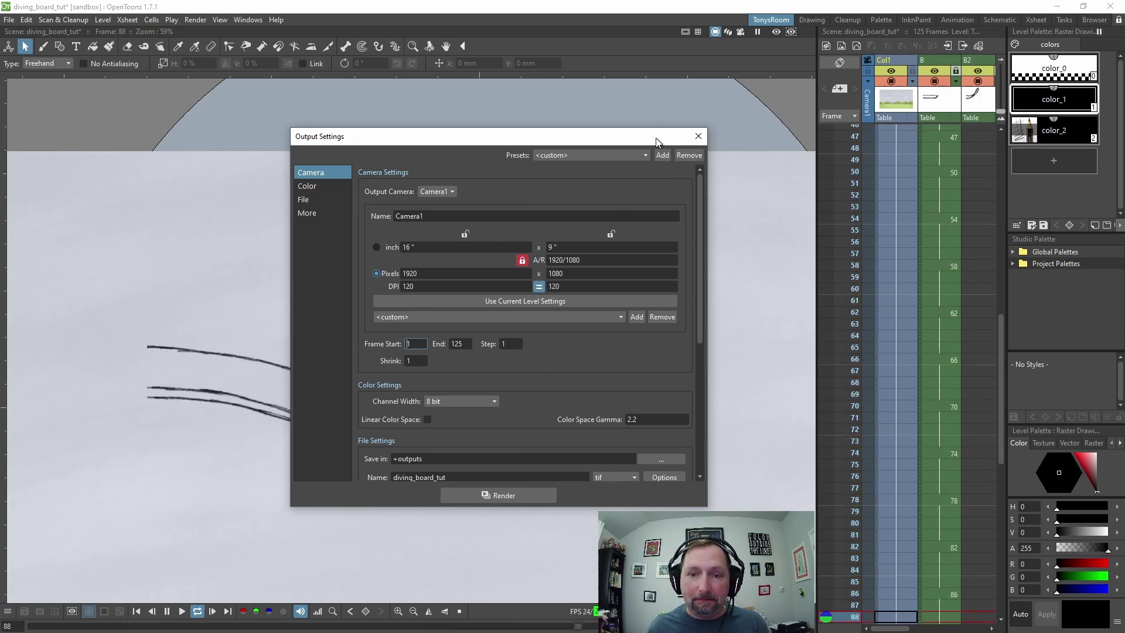
{"action": "key", "text": "Escape"}
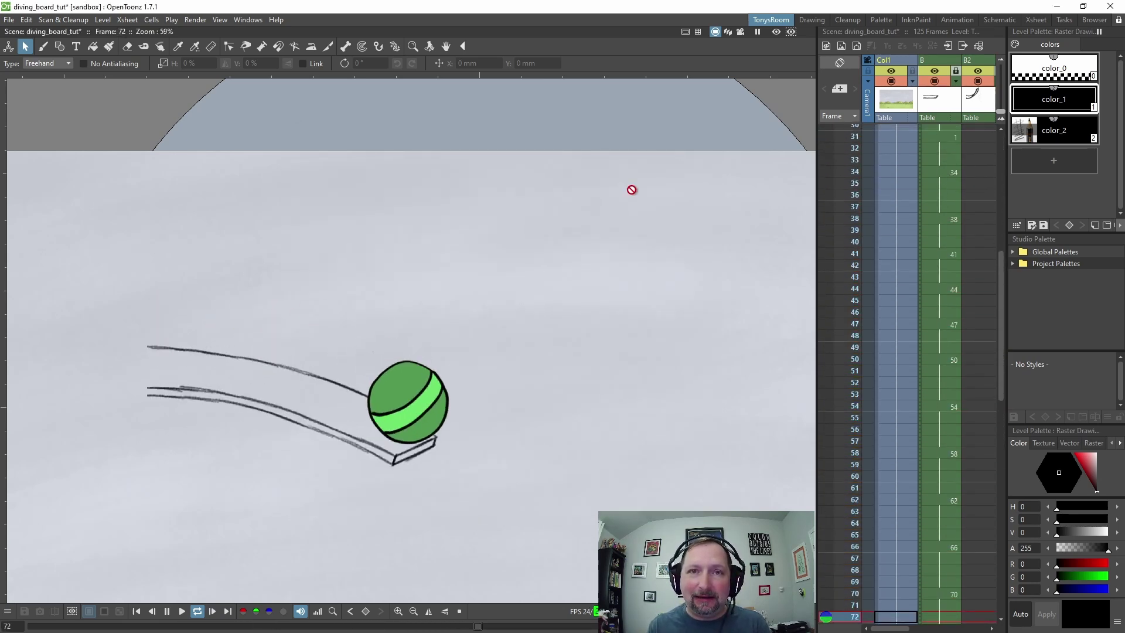